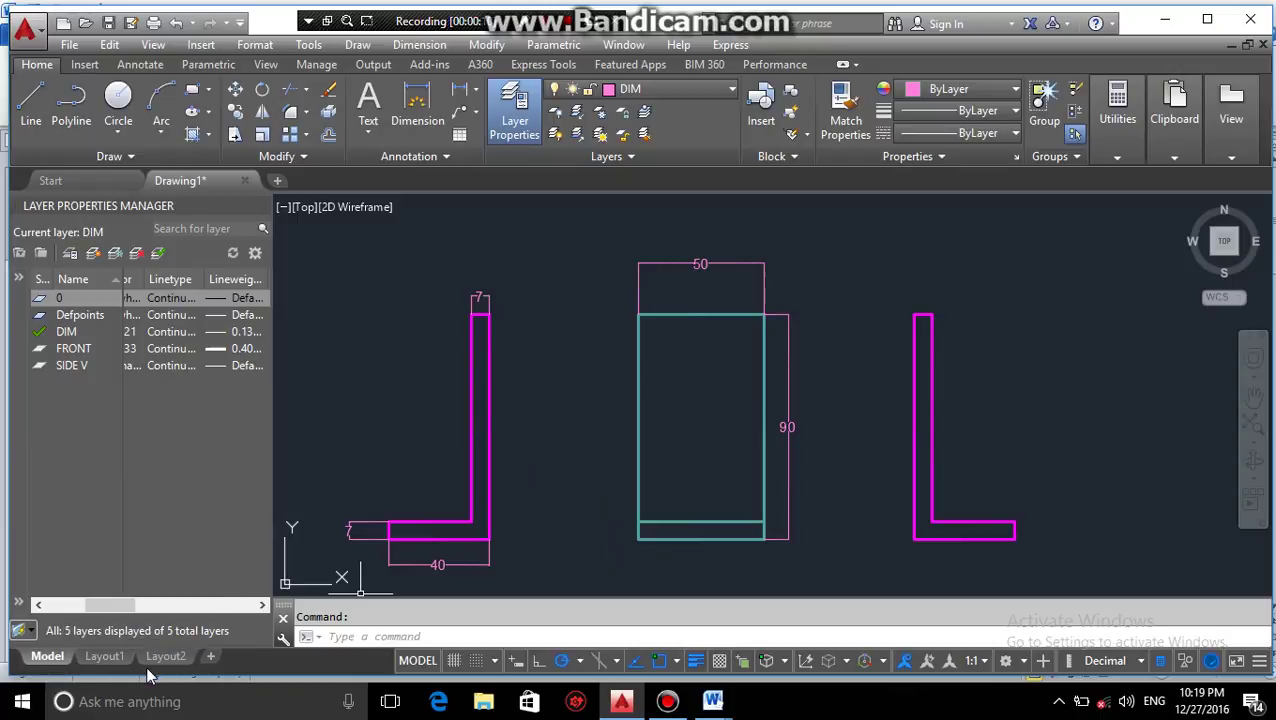
# Open Layout1 and delete its existing viewport so the sheet is empty.
pyautogui.click(102, 656)
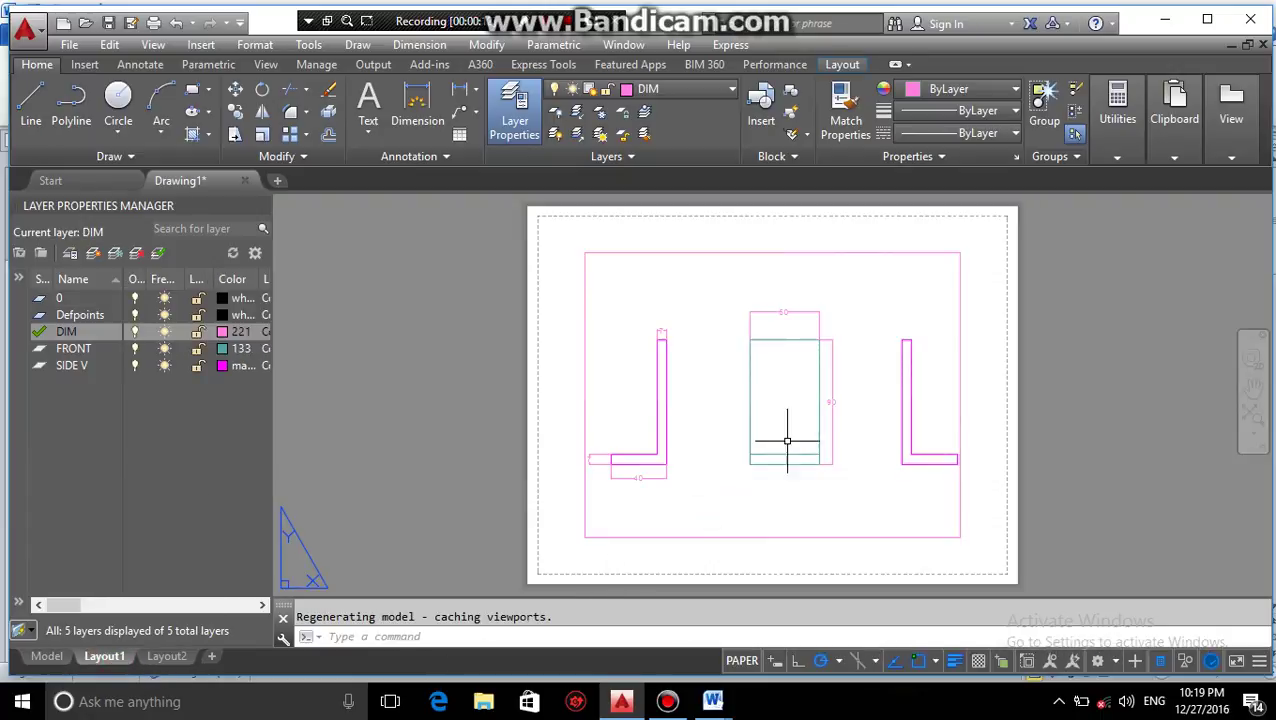
pyautogui.click(657, 253)
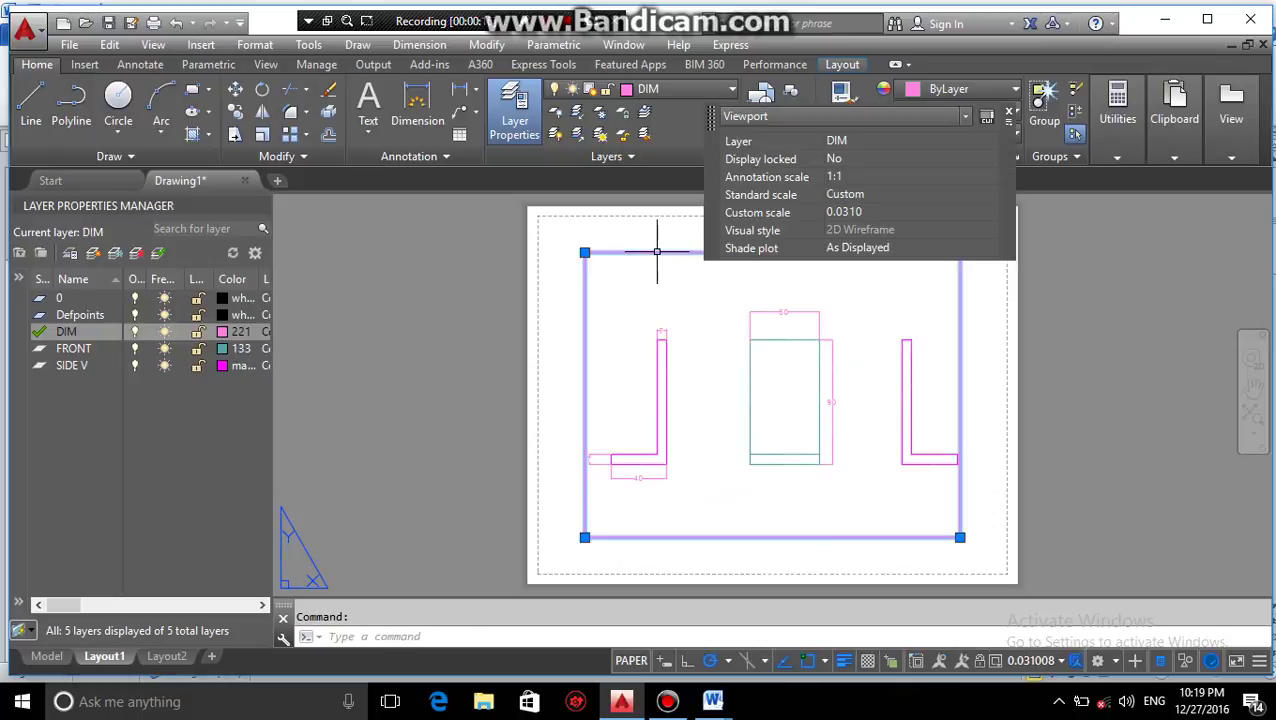
pyautogui.press('Delete')
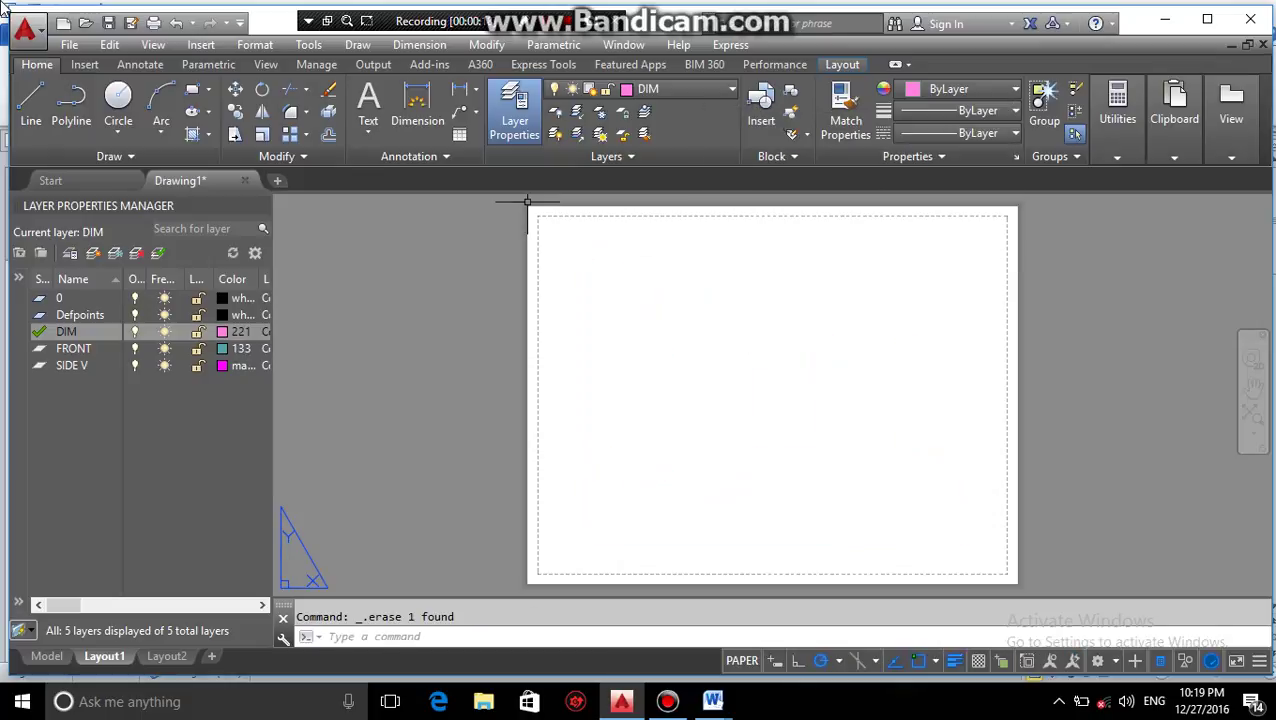
# Create a rectangular viewport across the sheet's printable area and delete it again.
pyautogui.click(842, 65)
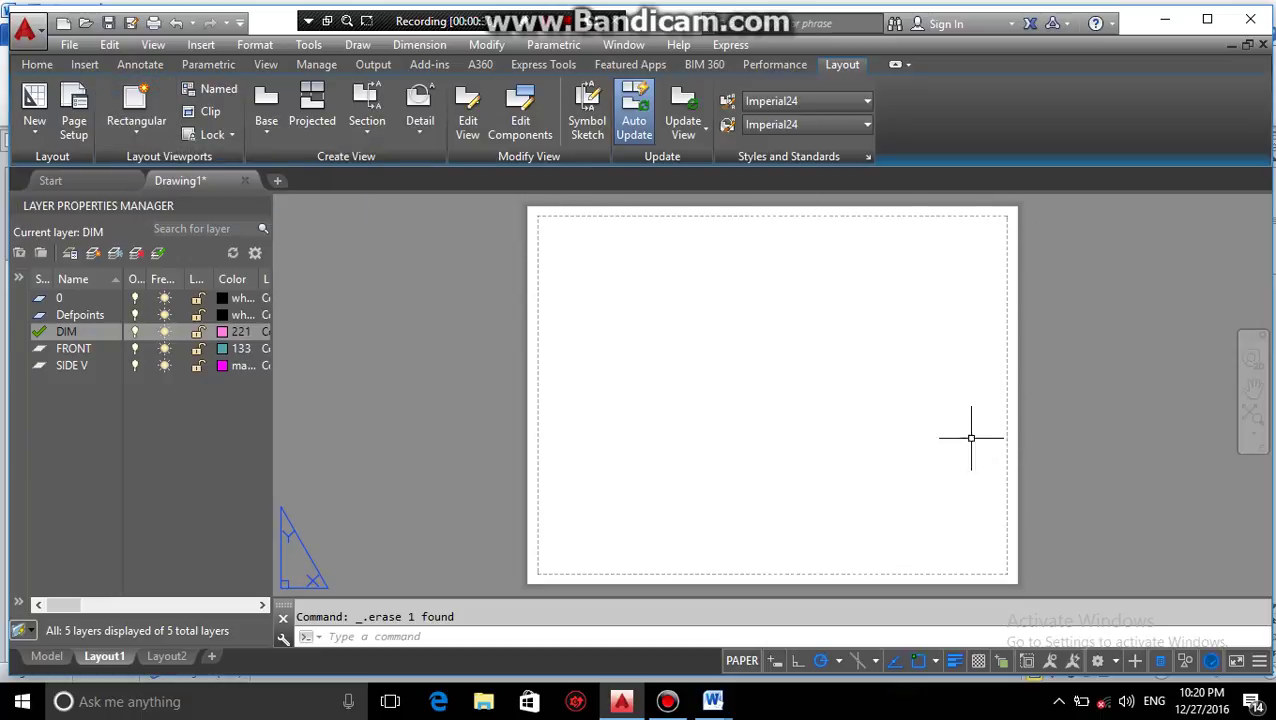
pyautogui.click(140, 133)
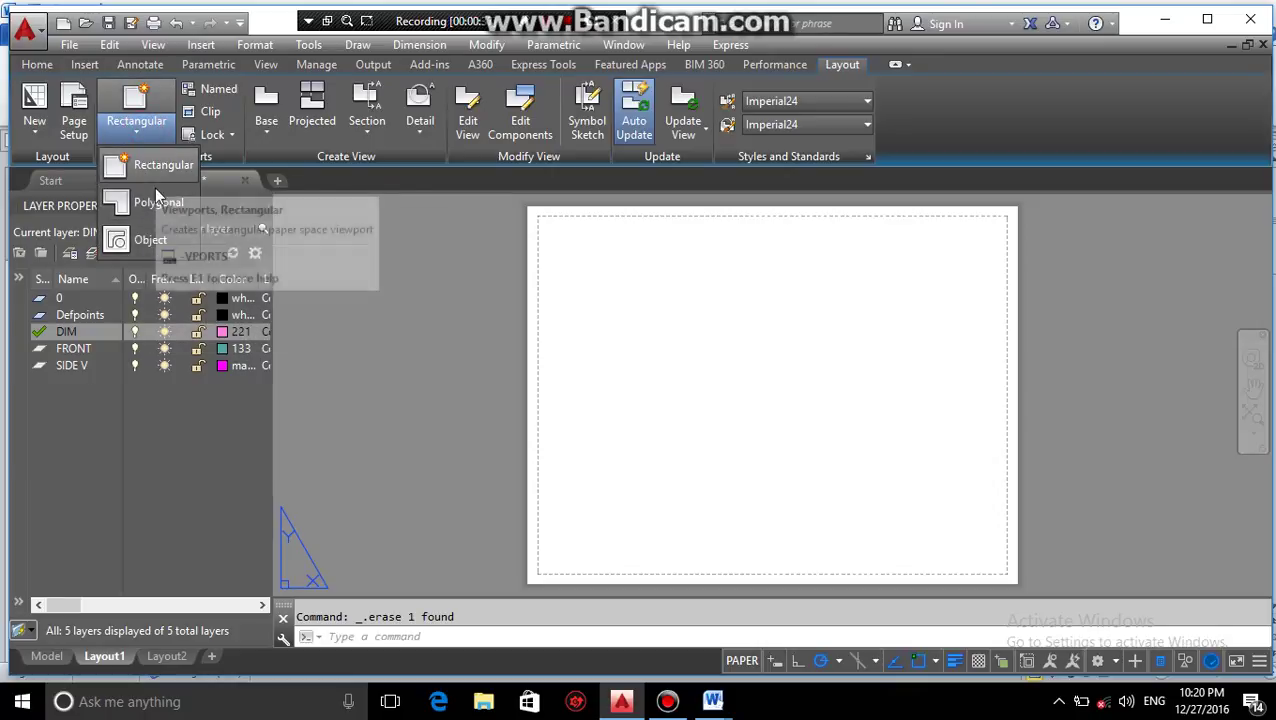
pyautogui.click(150, 167)
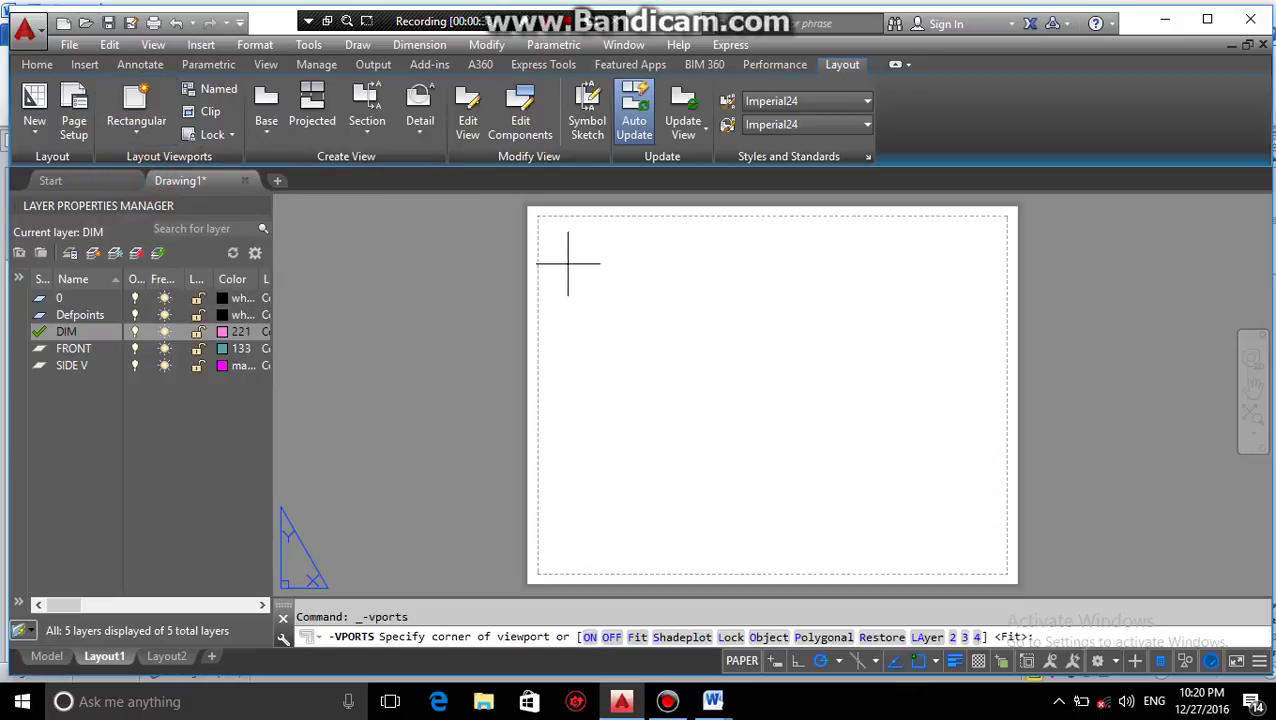
pyautogui.click(539, 216)
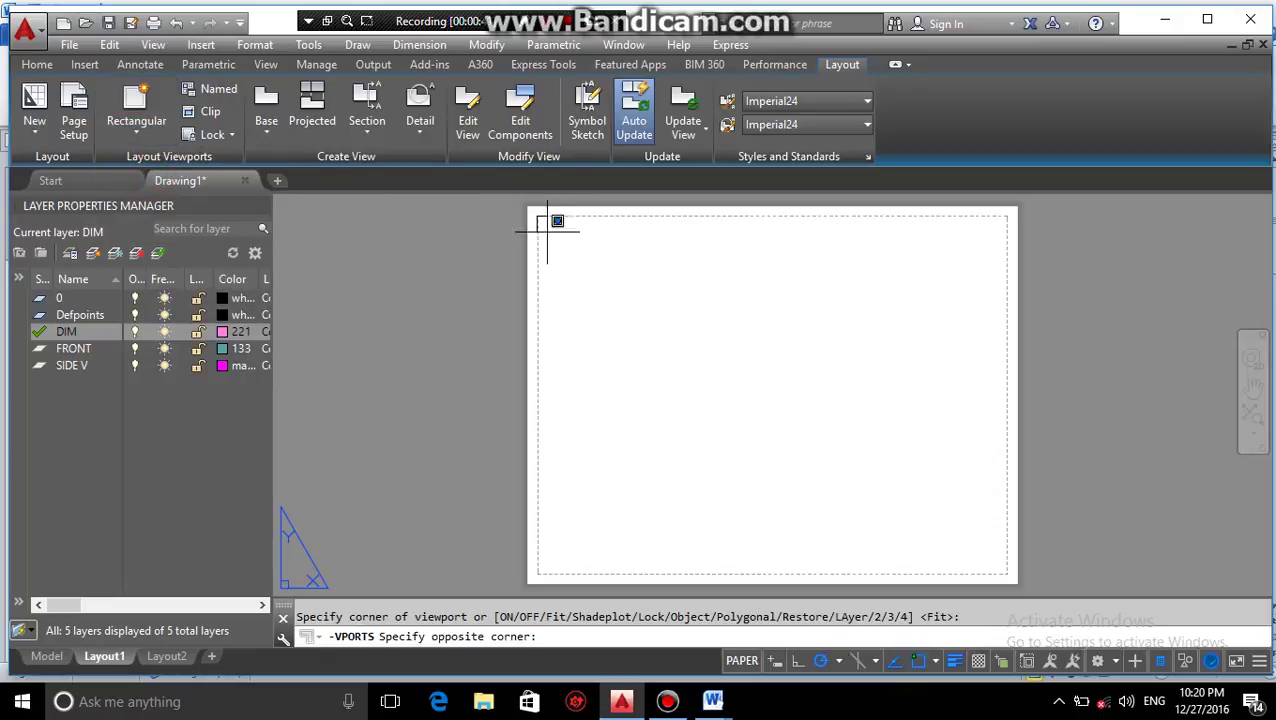
pyautogui.click(1007, 567)
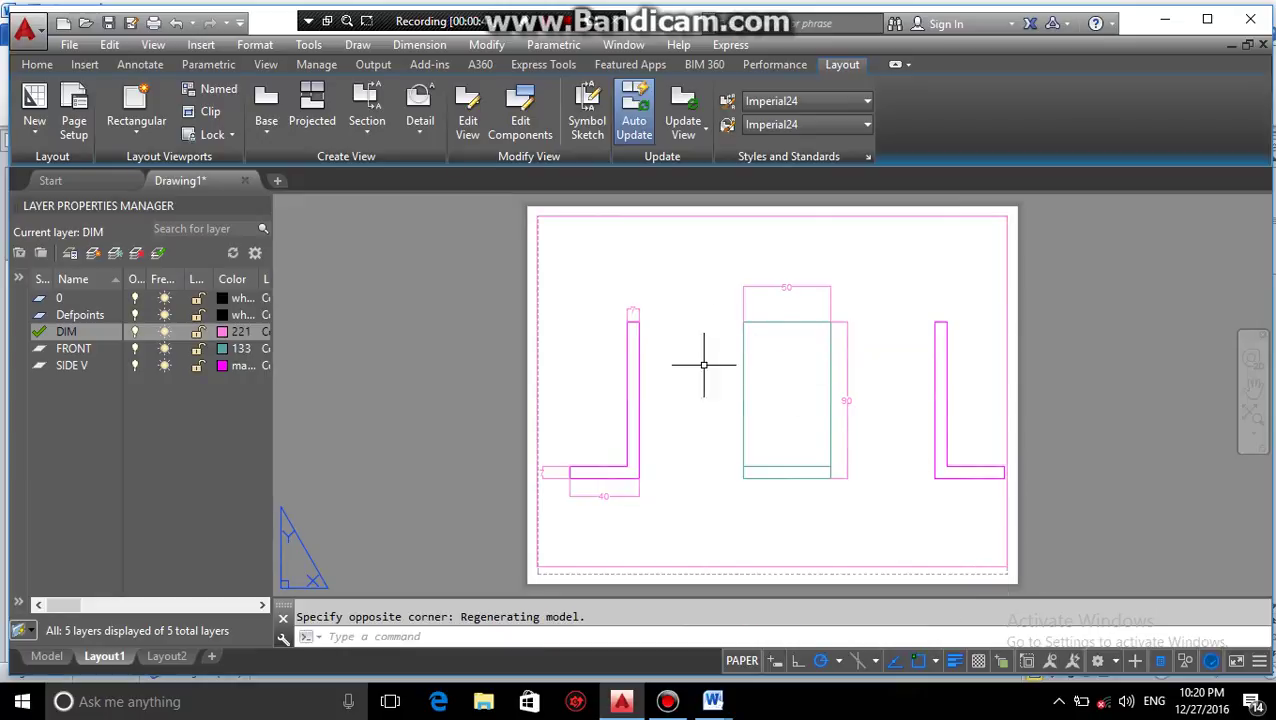
pyautogui.click(572, 217)
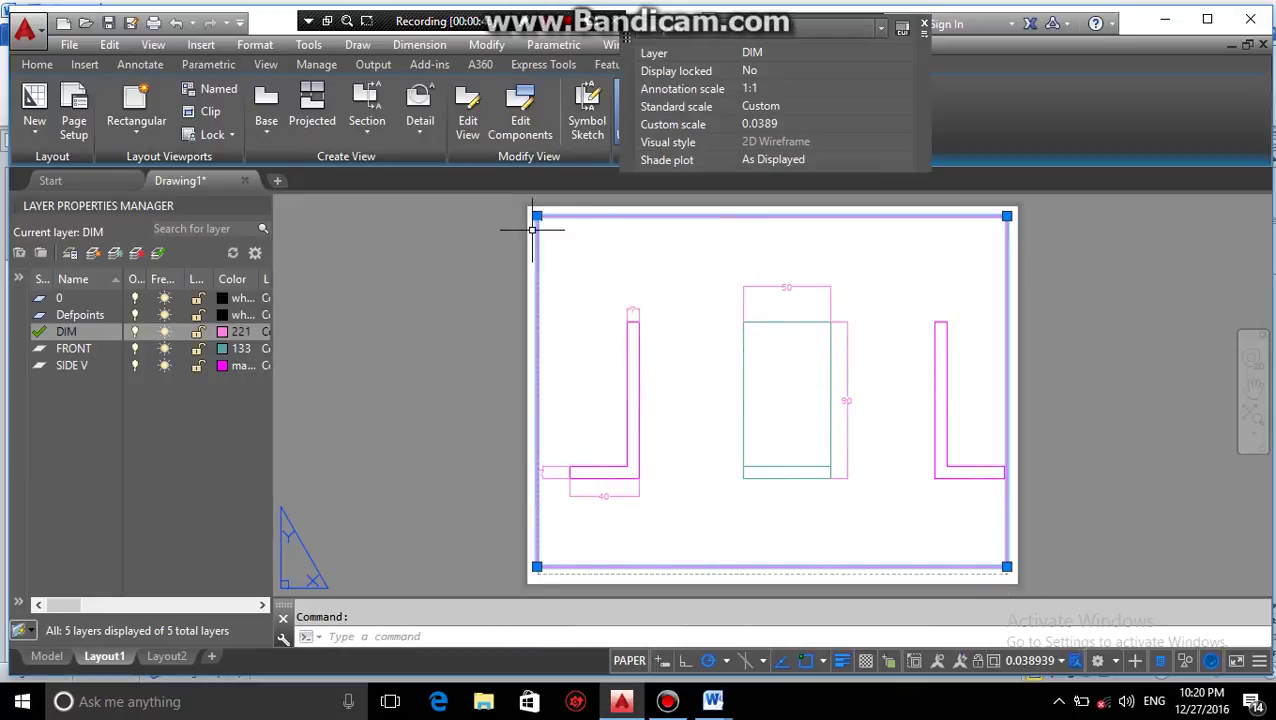
pyautogui.press('Delete')
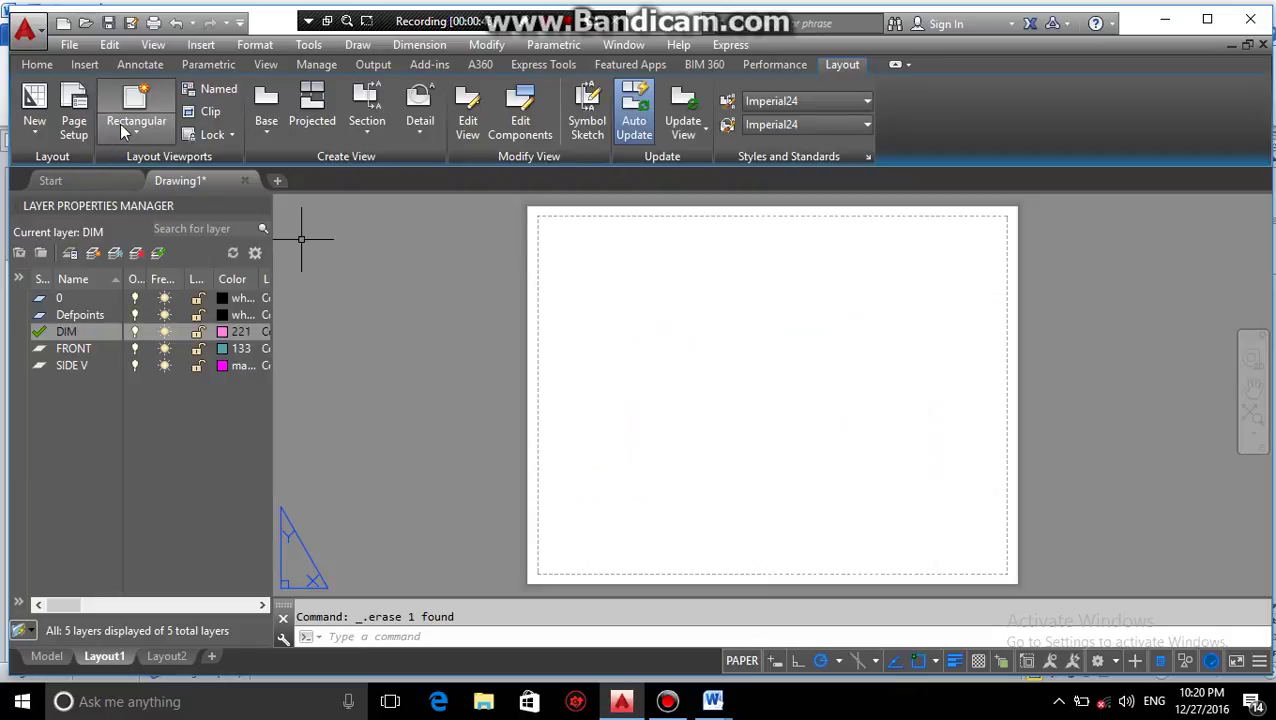
# Create a six-sided polygonal viewport along the printable area of Layout1, leaving a rectangular notch at its lower-right corner.
pyautogui.click(136, 128)
pyautogui.click(150, 199)
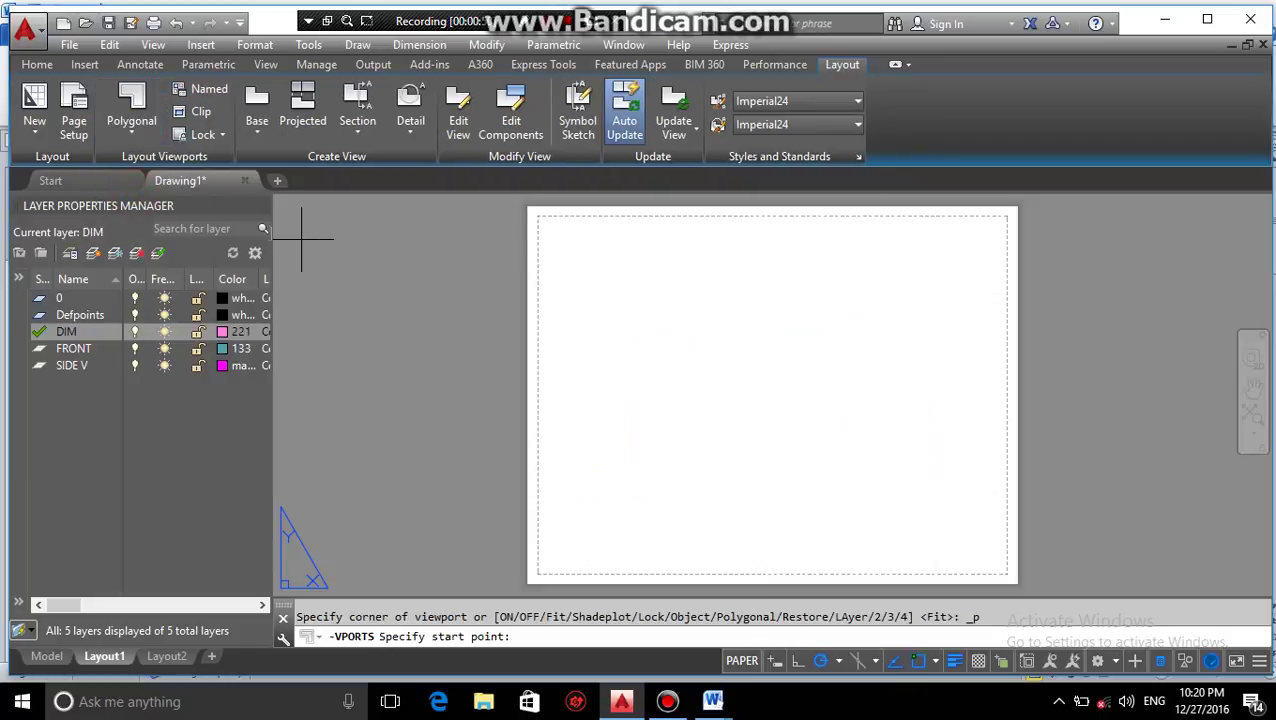
pyautogui.click(538, 216)
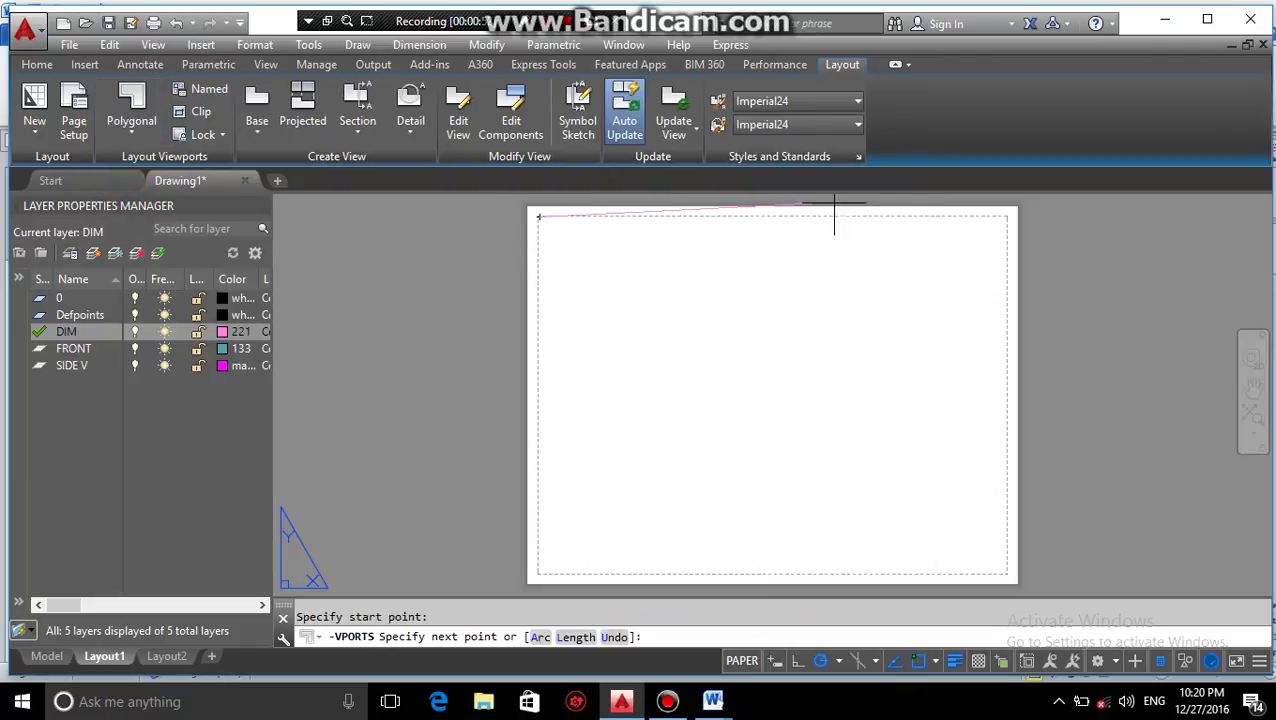
pyautogui.click(997, 216)
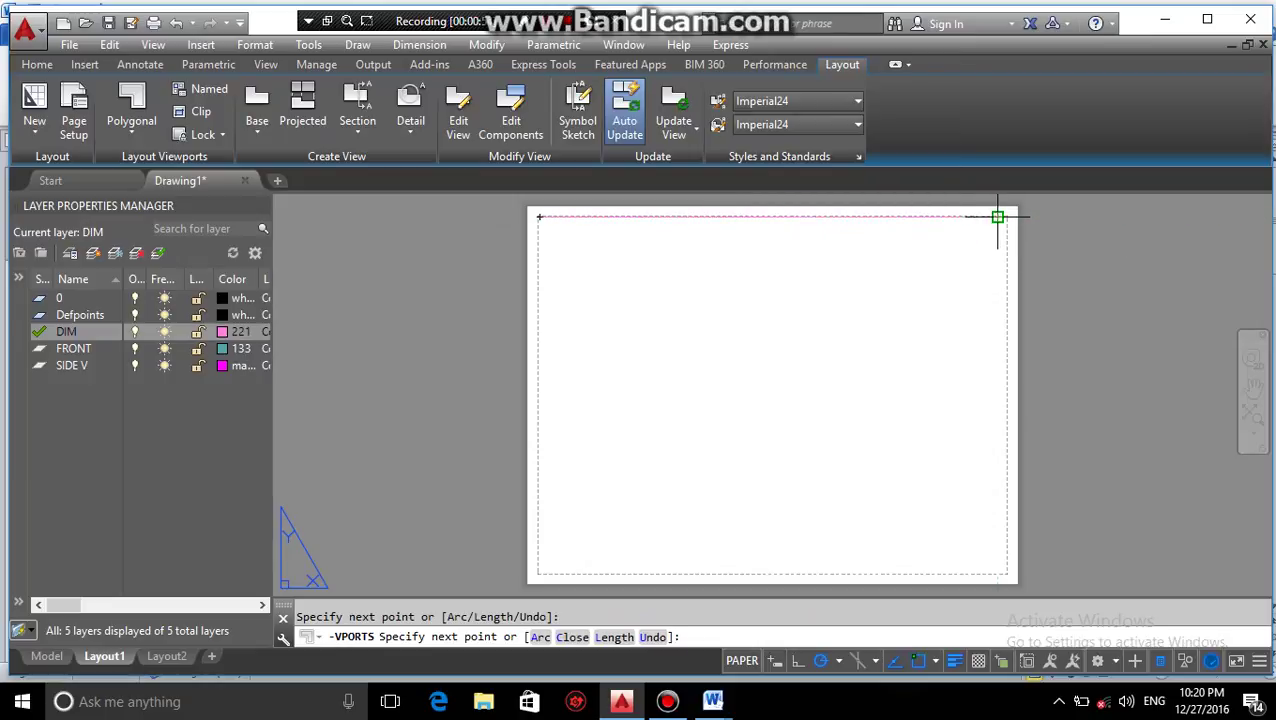
pyautogui.click(997, 492)
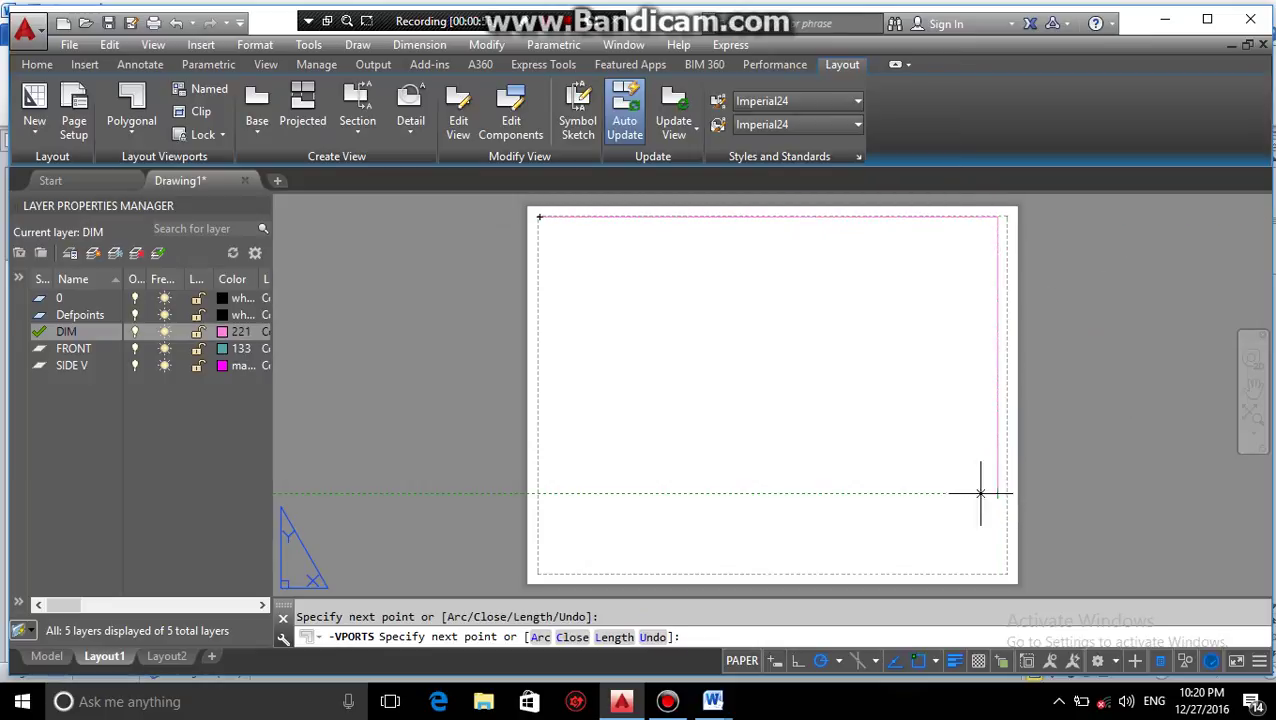
pyautogui.click(791, 492)
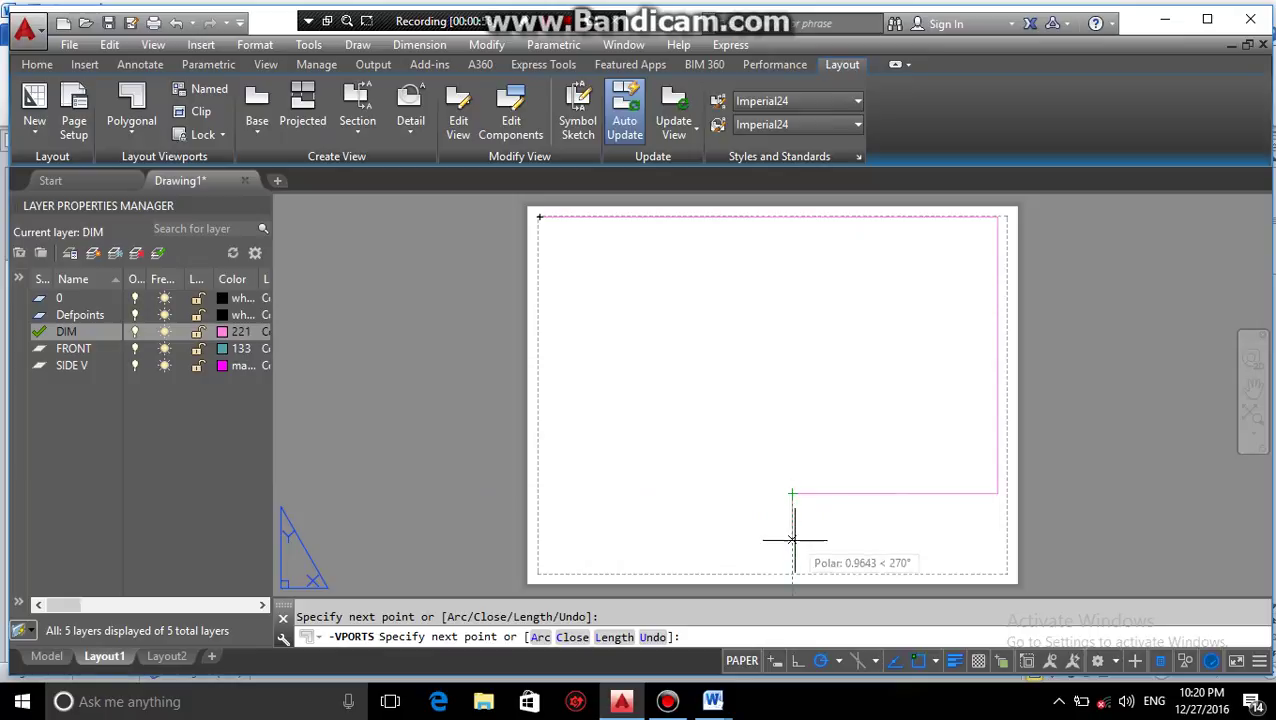
pyautogui.click(791, 574)
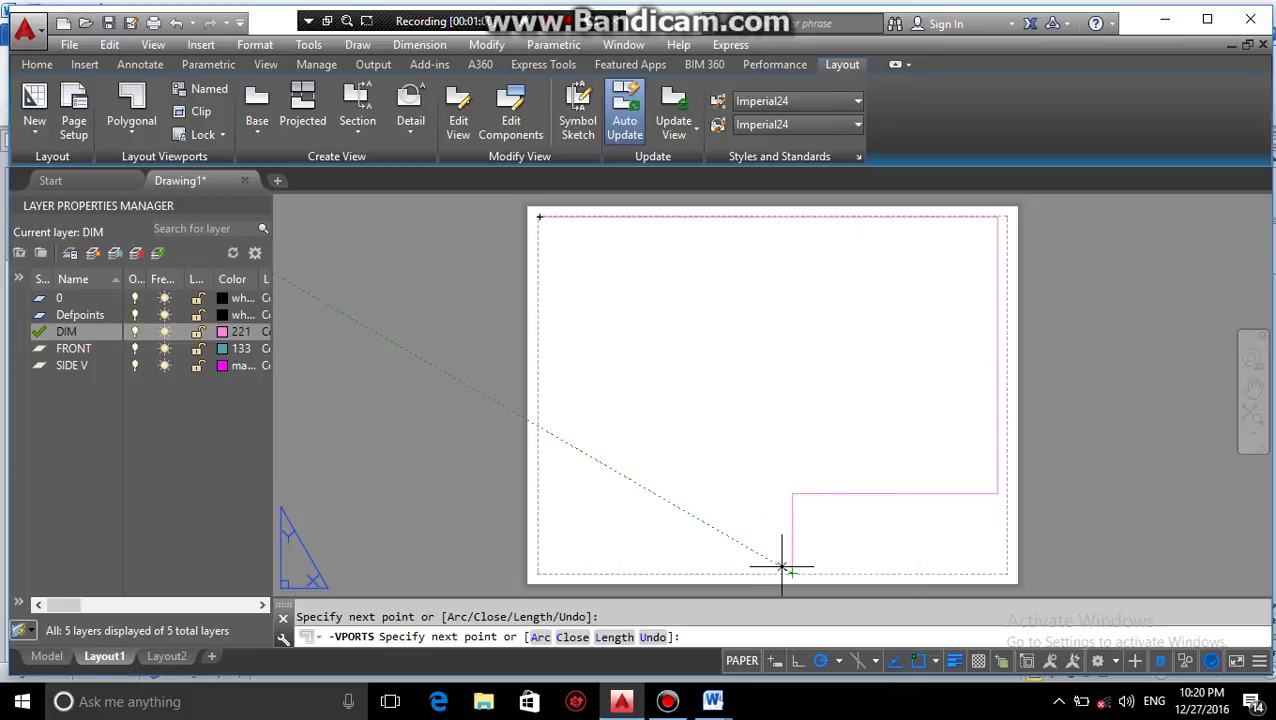
pyautogui.click(540, 574)
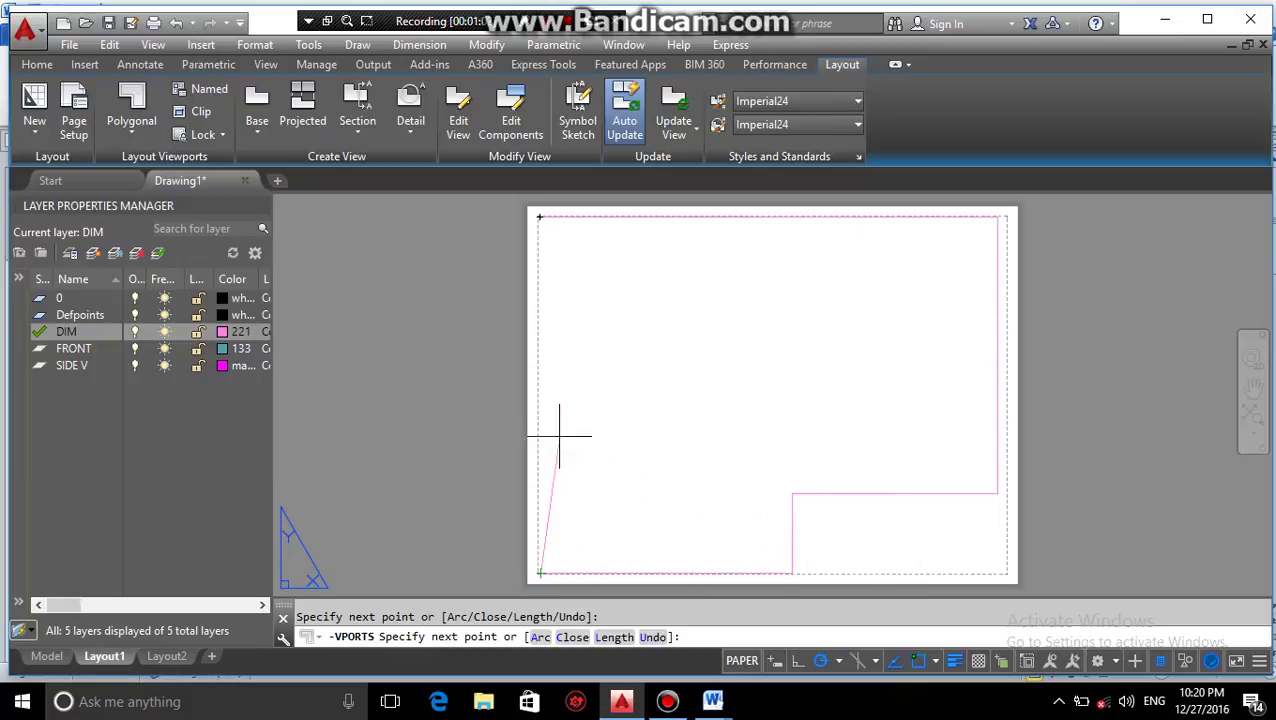
pyautogui.click(540, 216)
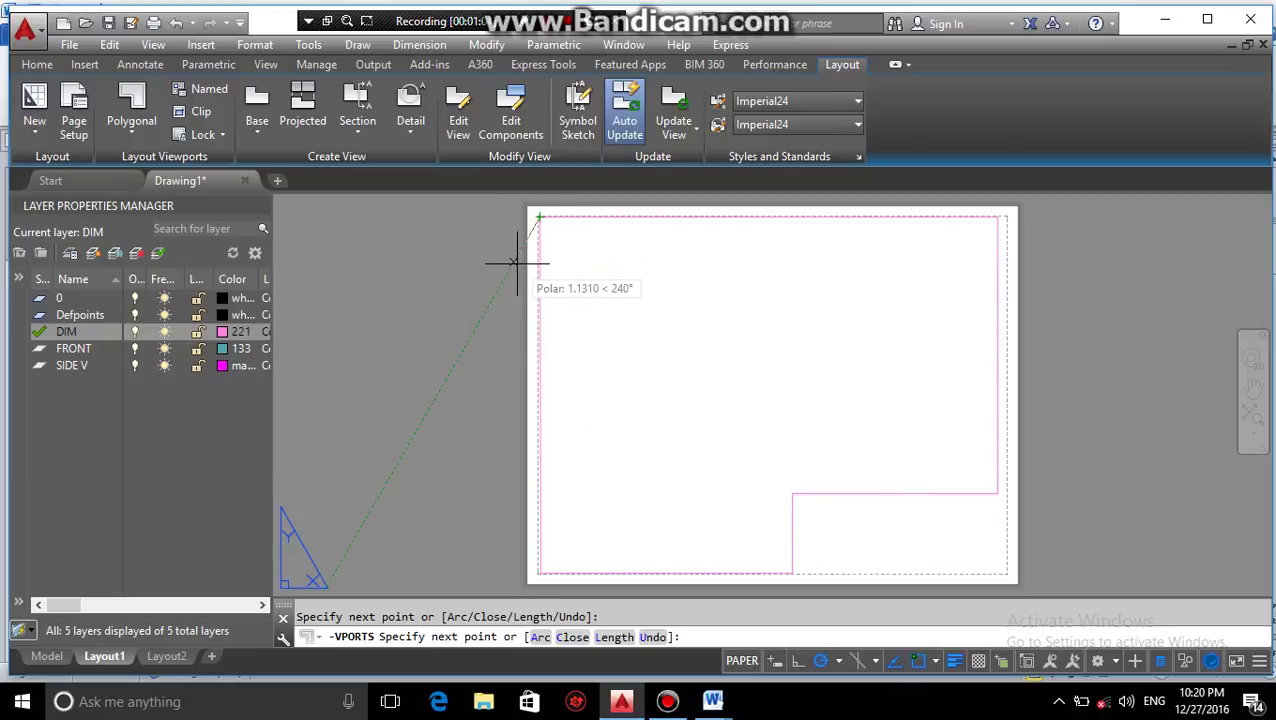
pyautogui.press('Return')
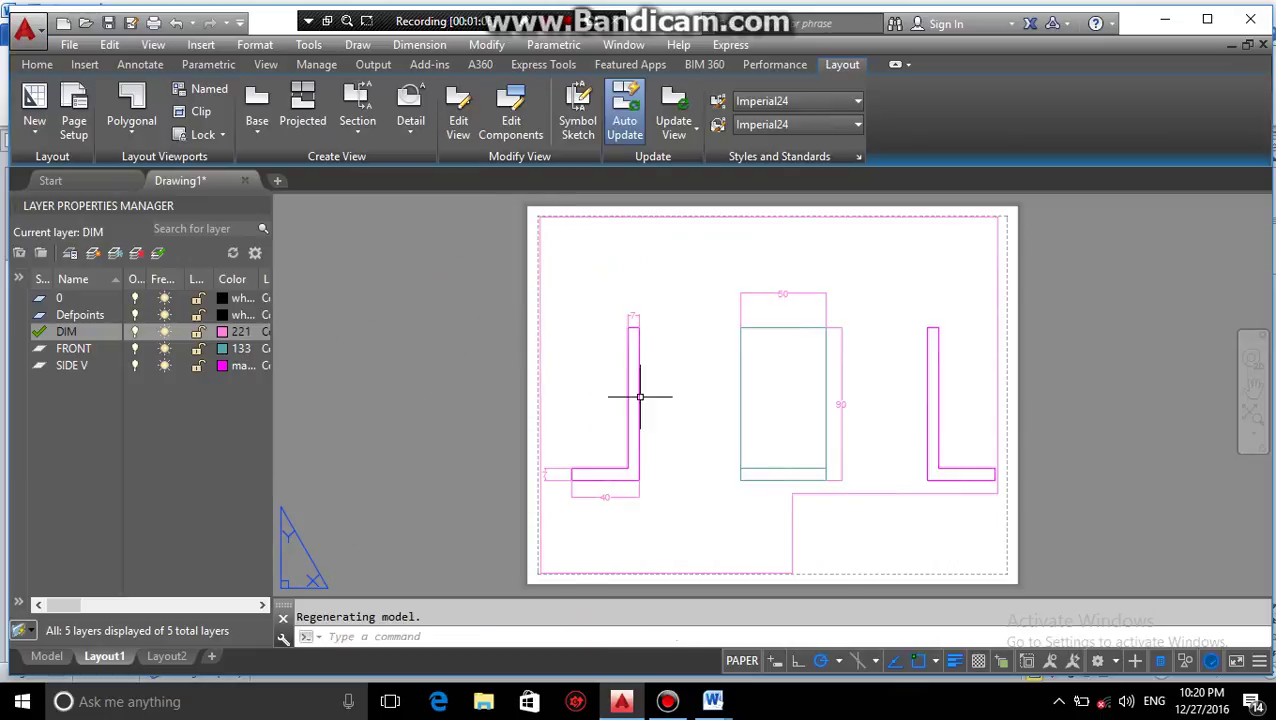
# Activate model space inside the polygonal viewport and fit the three drawing views at a smaller scale in its upper part.
pyautogui.scroll(4, 786, 412)
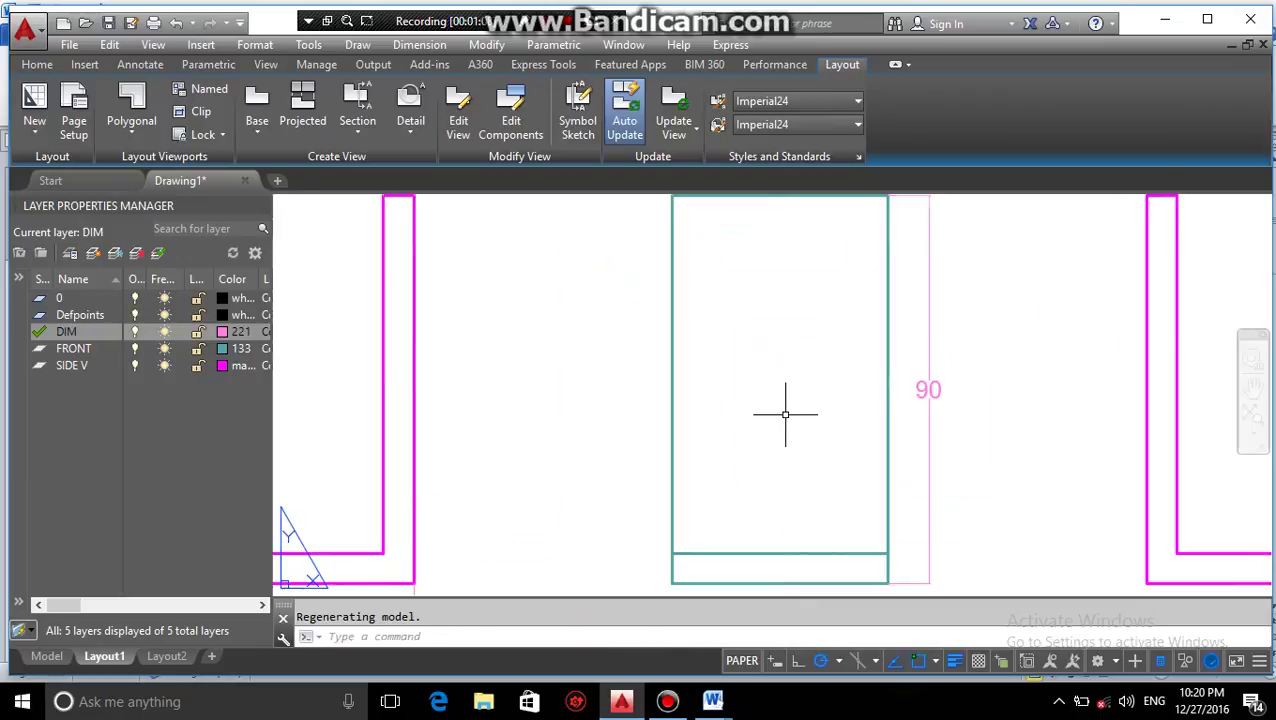
pyautogui.scroll(-2, 786, 412)
pyautogui.scroll(-2, 769, 379)
pyautogui.doubleClick(683, 347)
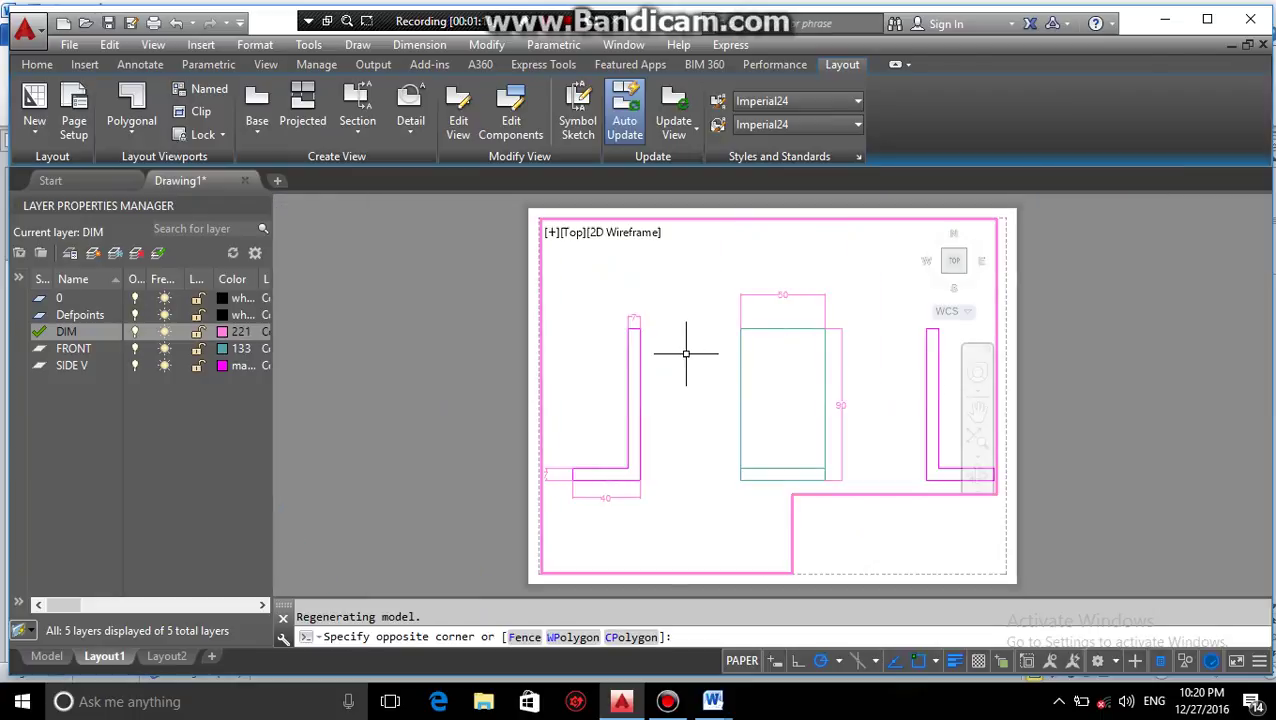
pyautogui.scroll(-2, 724, 362)
pyautogui.scroll(5, 759, 378)
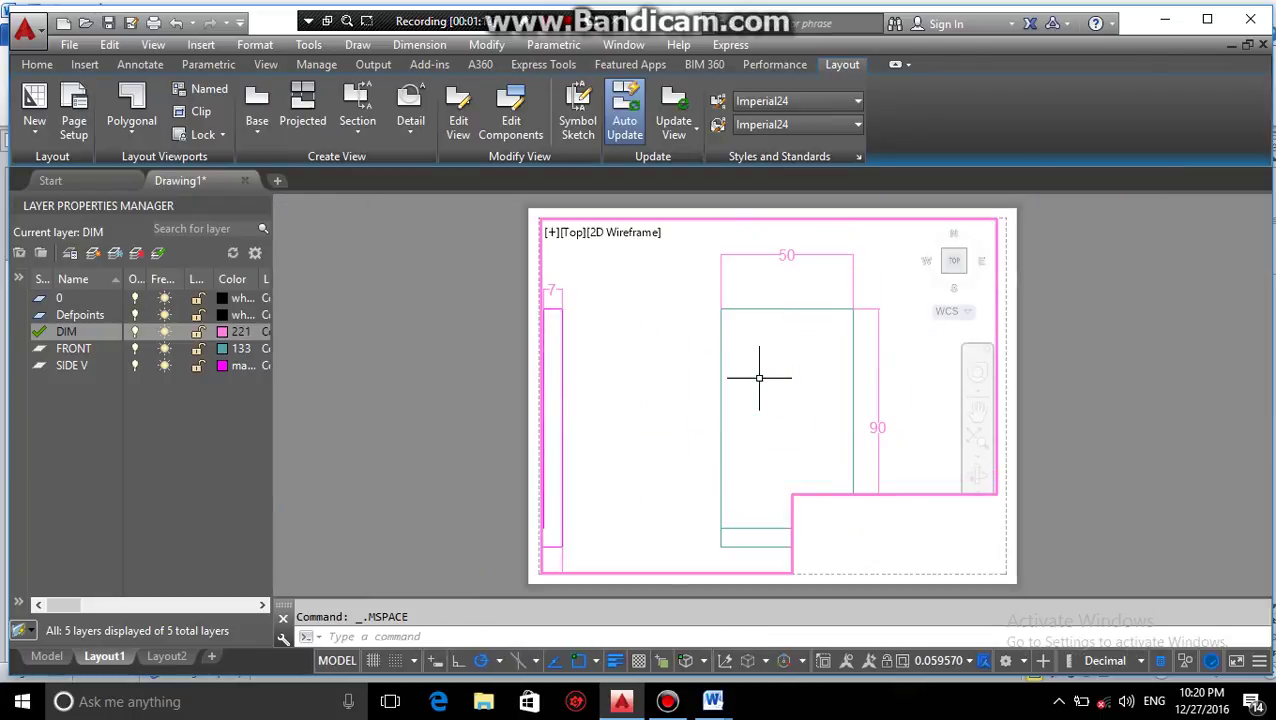
pyautogui.scroll(-3, 840, 373)
pyautogui.scroll(3, 759, 378)
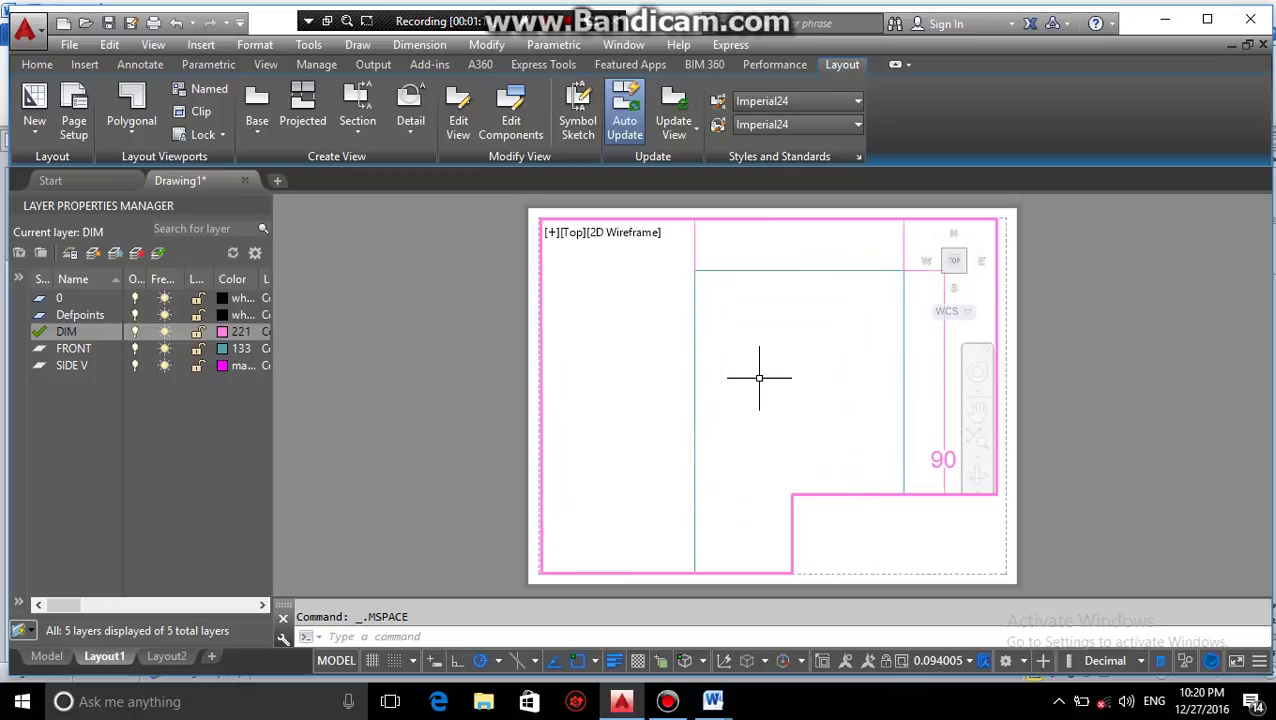
pyautogui.scroll(-5, 759, 378)
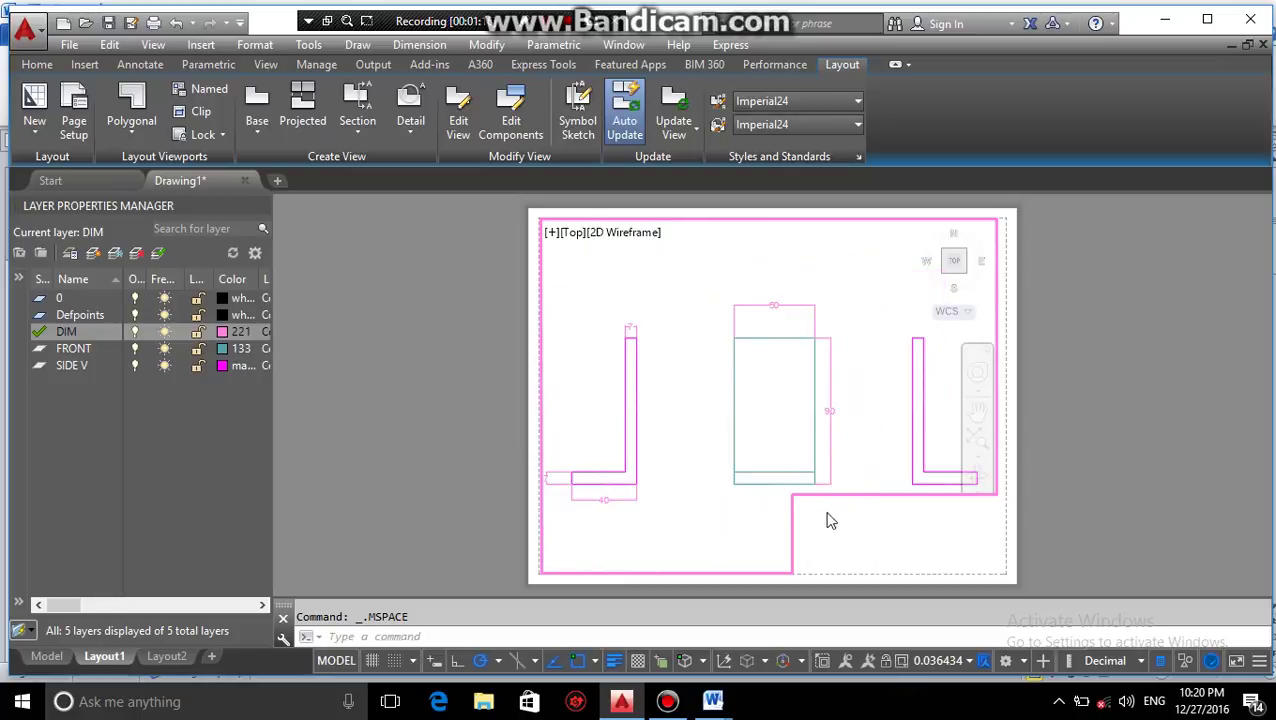
pyautogui.click(868, 527)
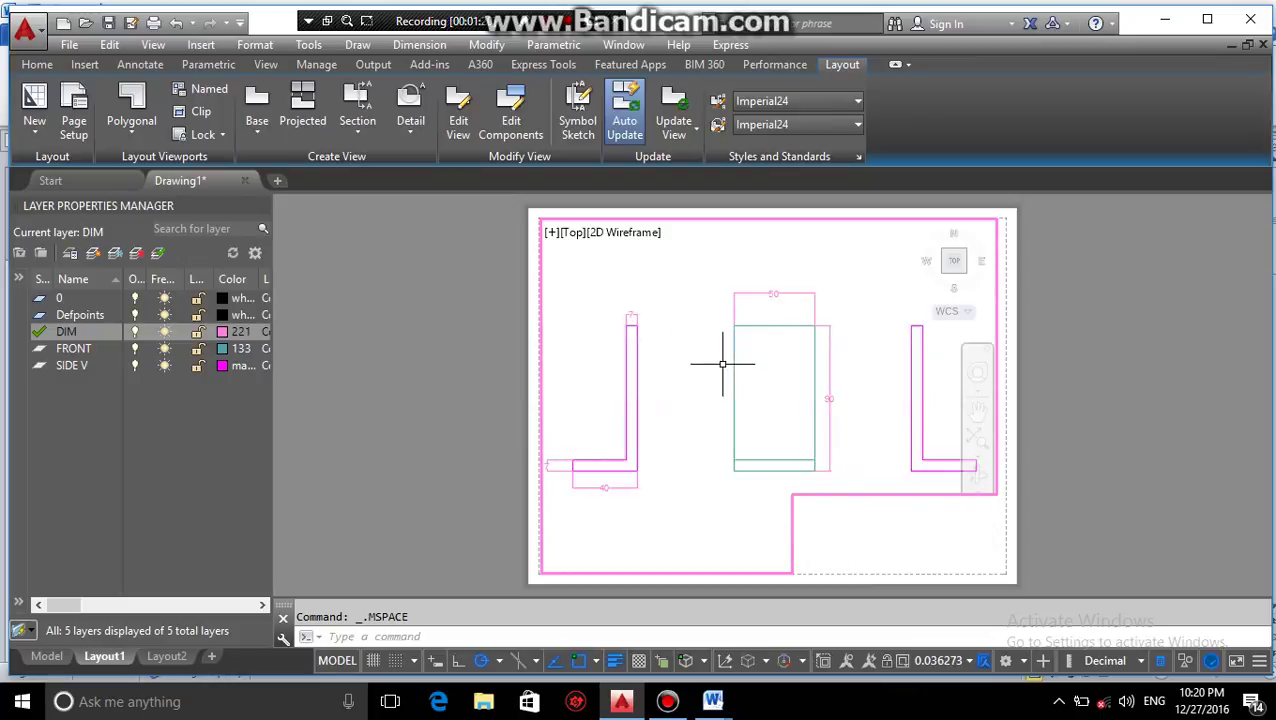
pyautogui.scroll(3, 735, 359)
pyautogui.scroll(-3, 723, 362)
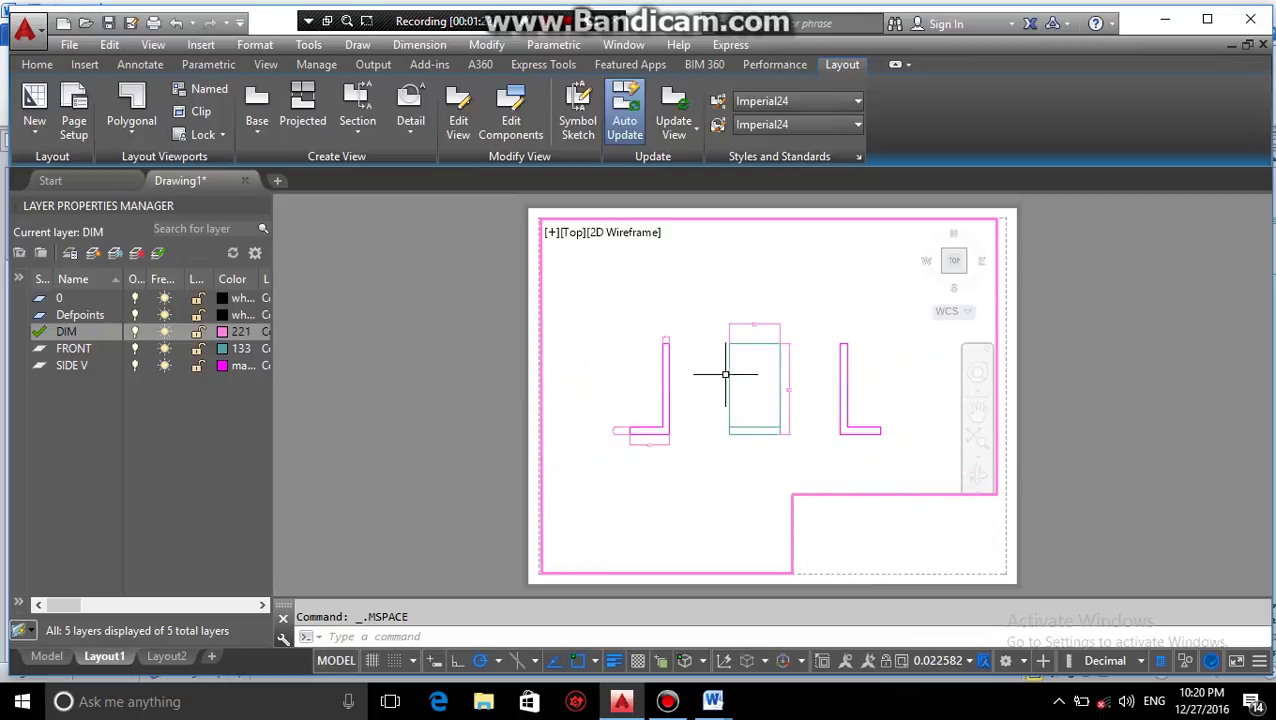
pyautogui.scroll(-3, 760, 430)
pyautogui.moveTo(760, 430); pyautogui.dragTo(781, 352, button='middle')
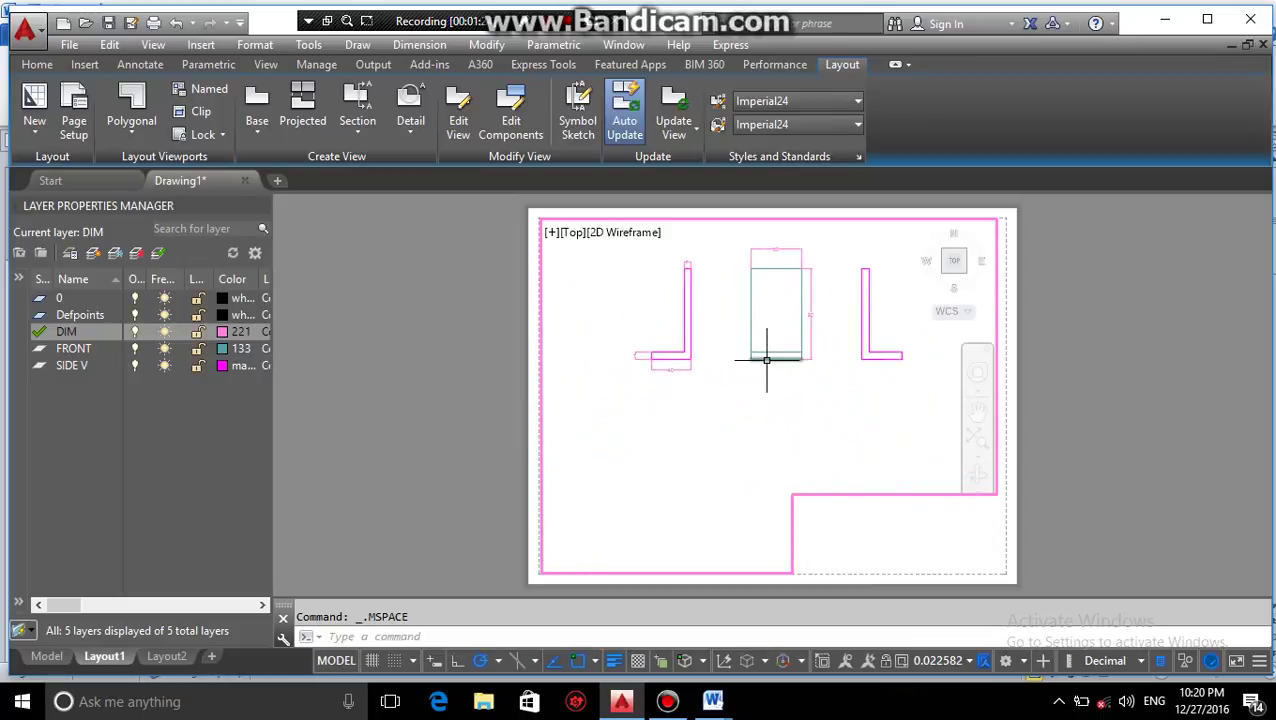
# Return to paper space and delete the polygonal viewport from Layout1.
pyautogui.click(127, 136)
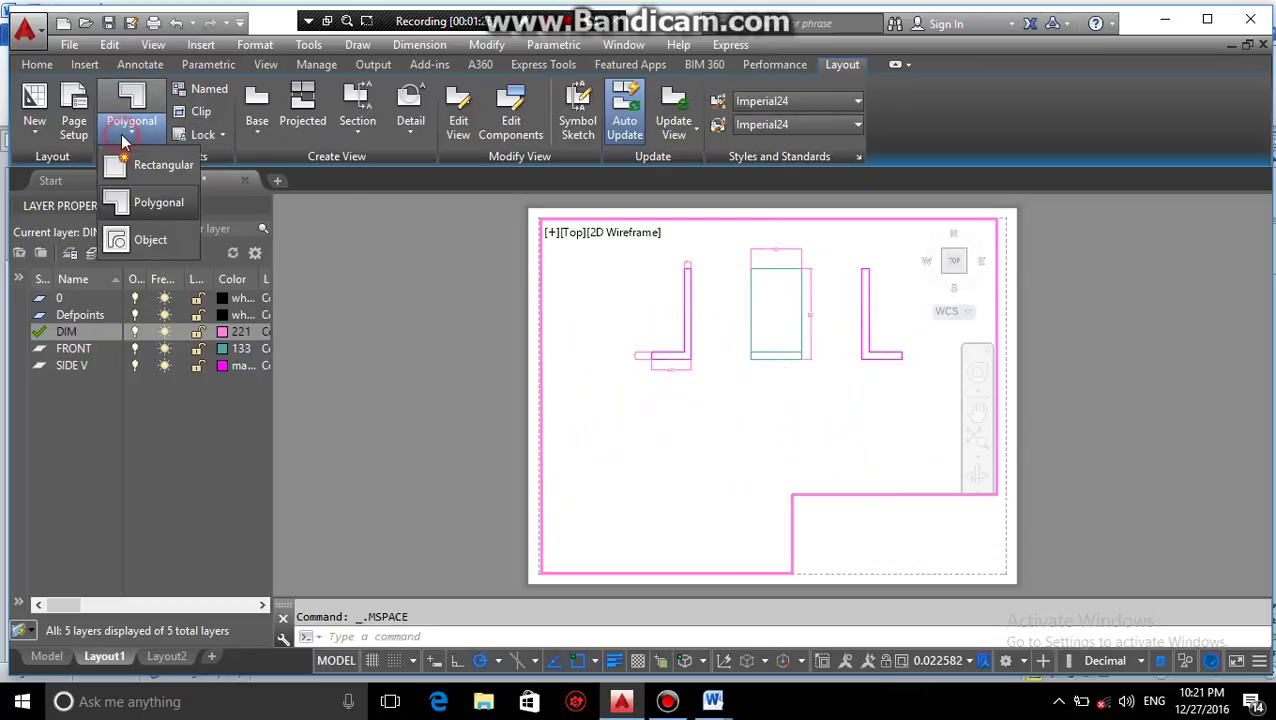
pyautogui.click(486, 324)
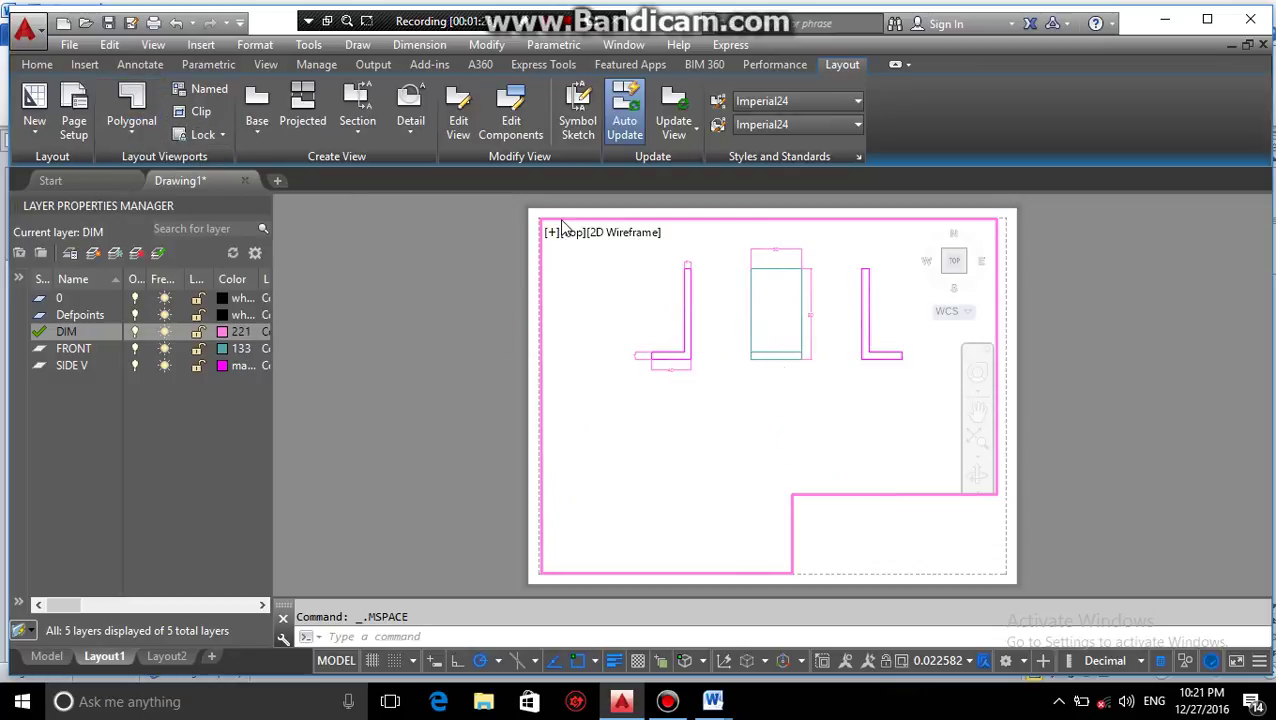
pyautogui.click(540, 222)
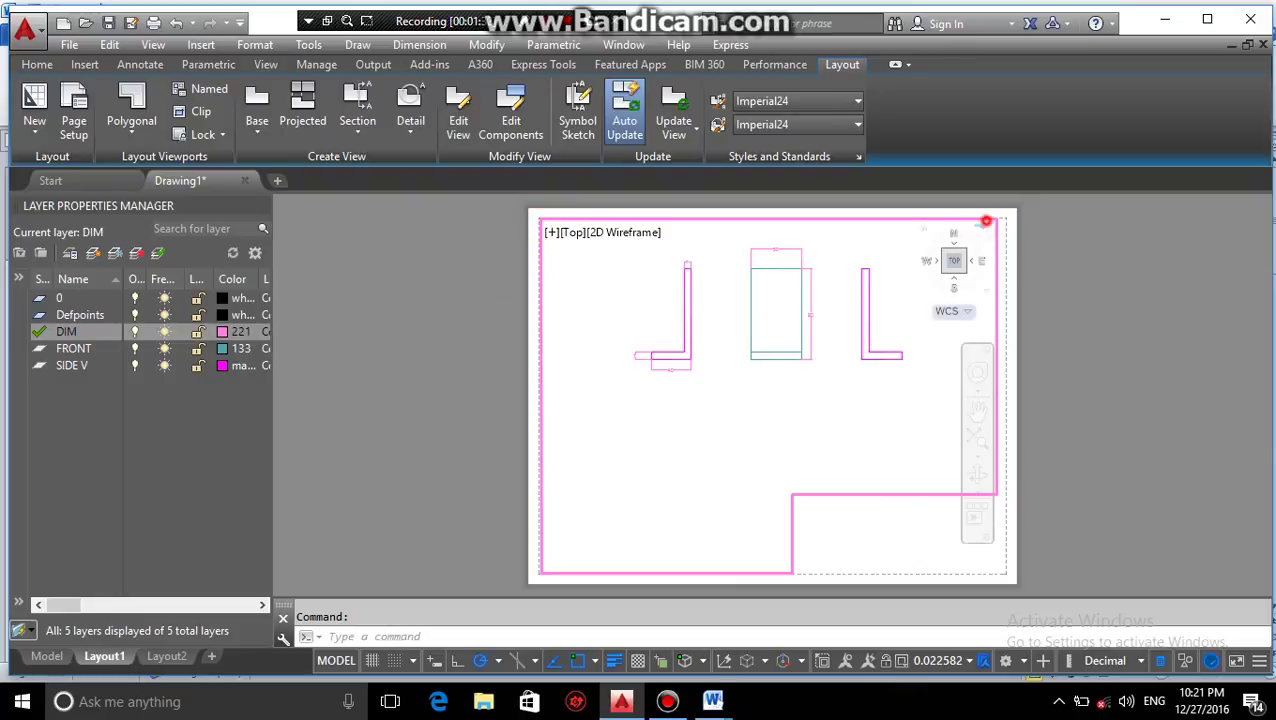
pyautogui.doubleClick(986, 221)
pyautogui.click(986, 219)
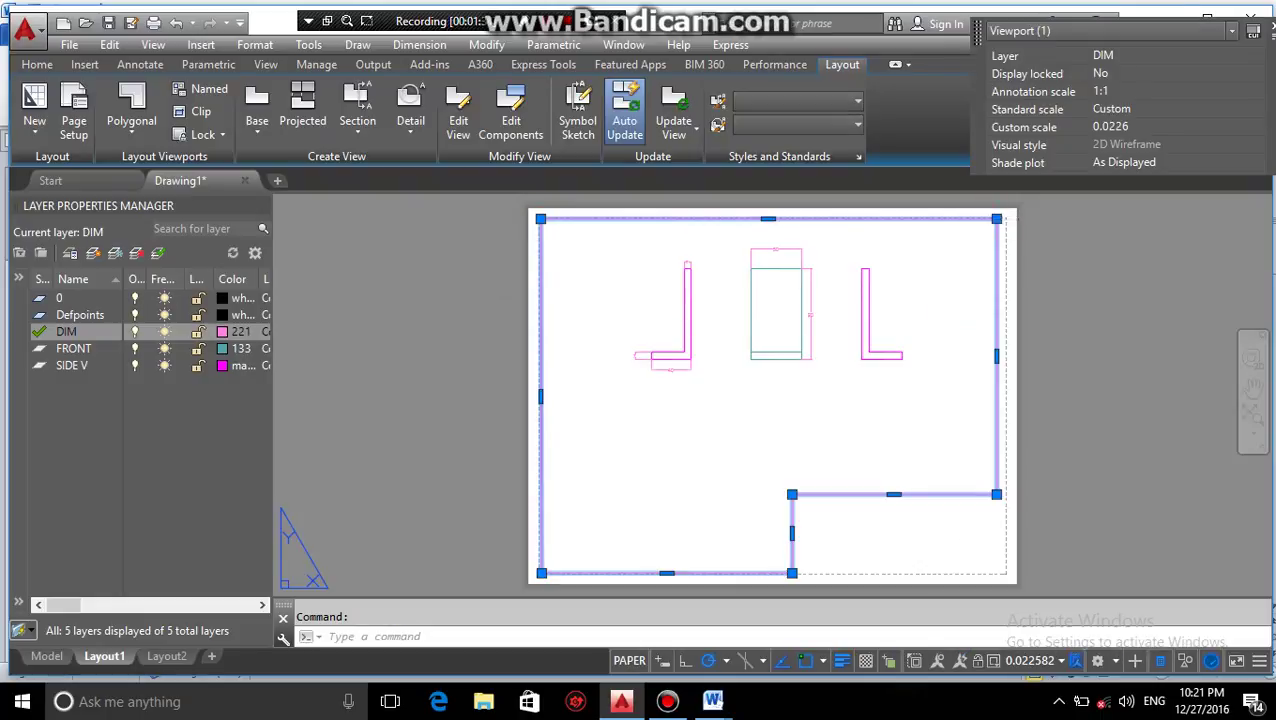
pyautogui.press('Delete')
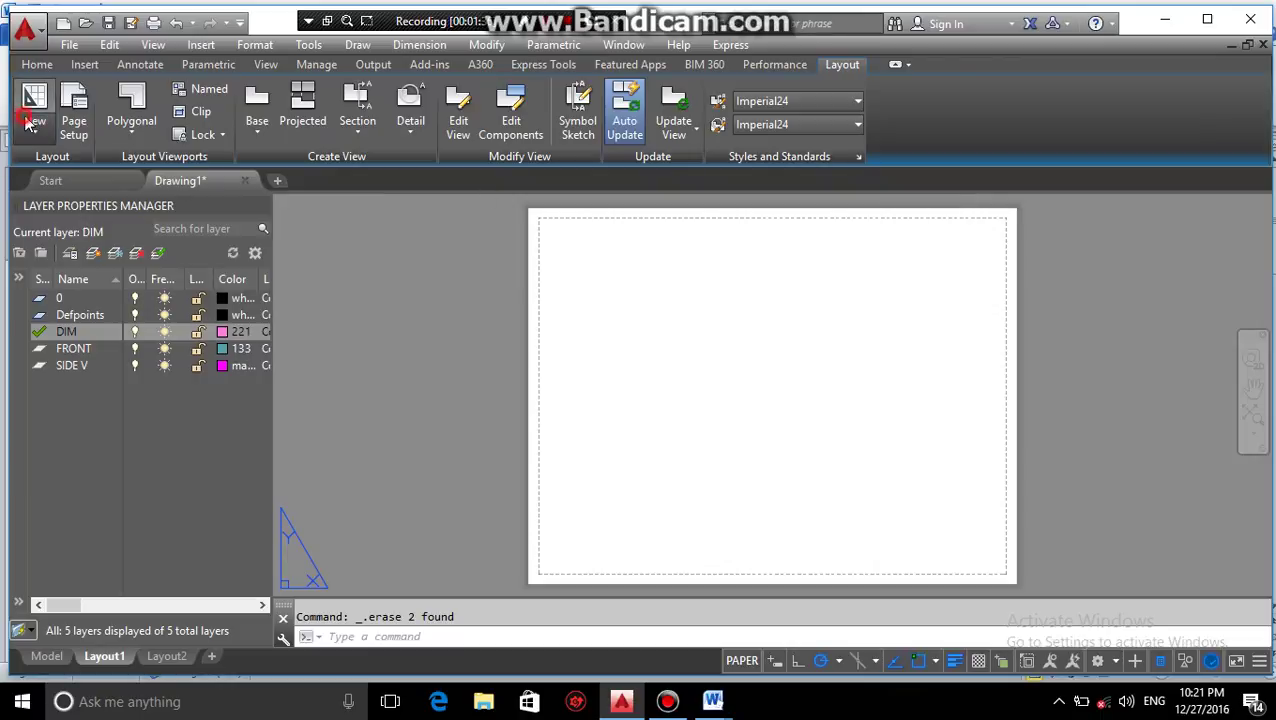
pyautogui.click(34, 125)
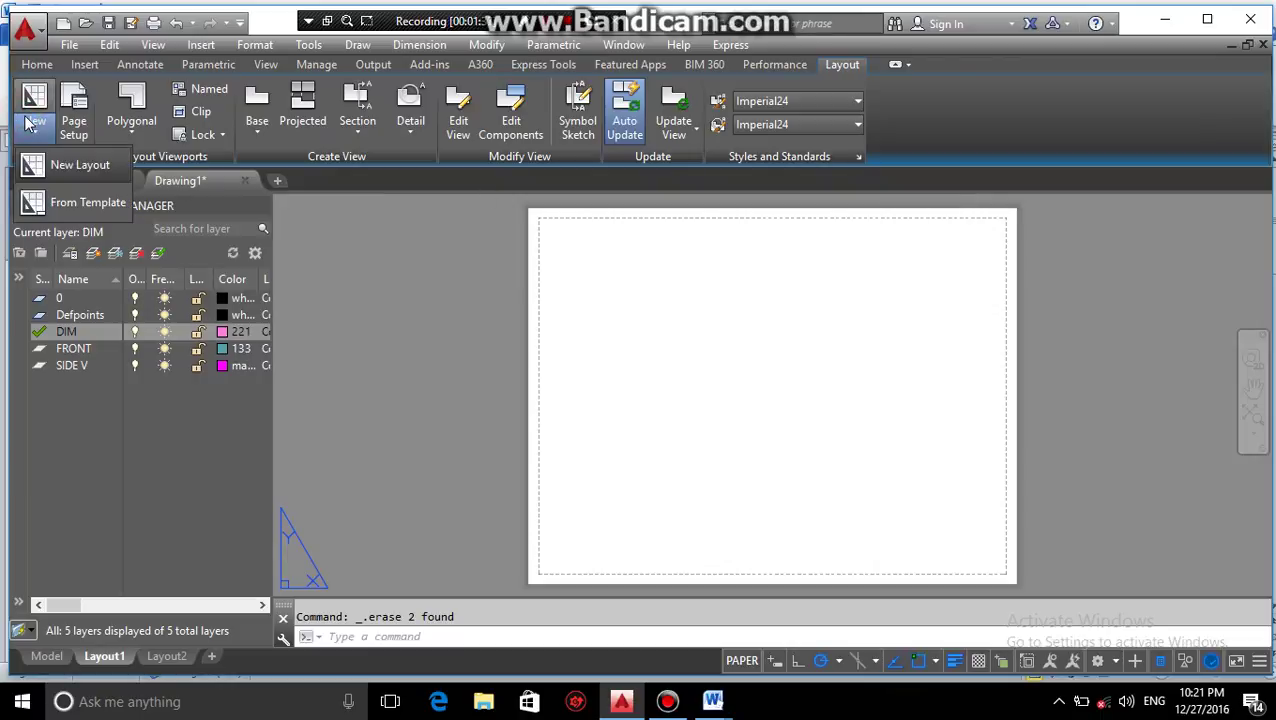
pyautogui.click(51, 174)
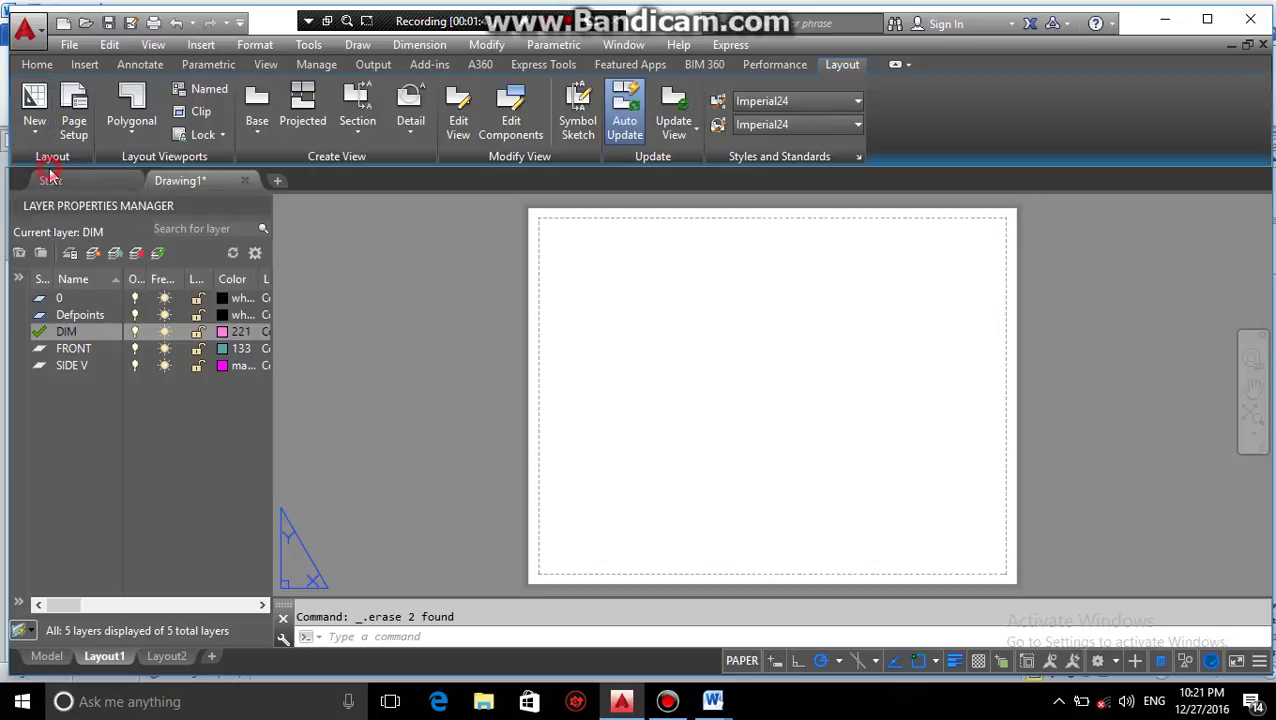
pyautogui.click(212, 658)
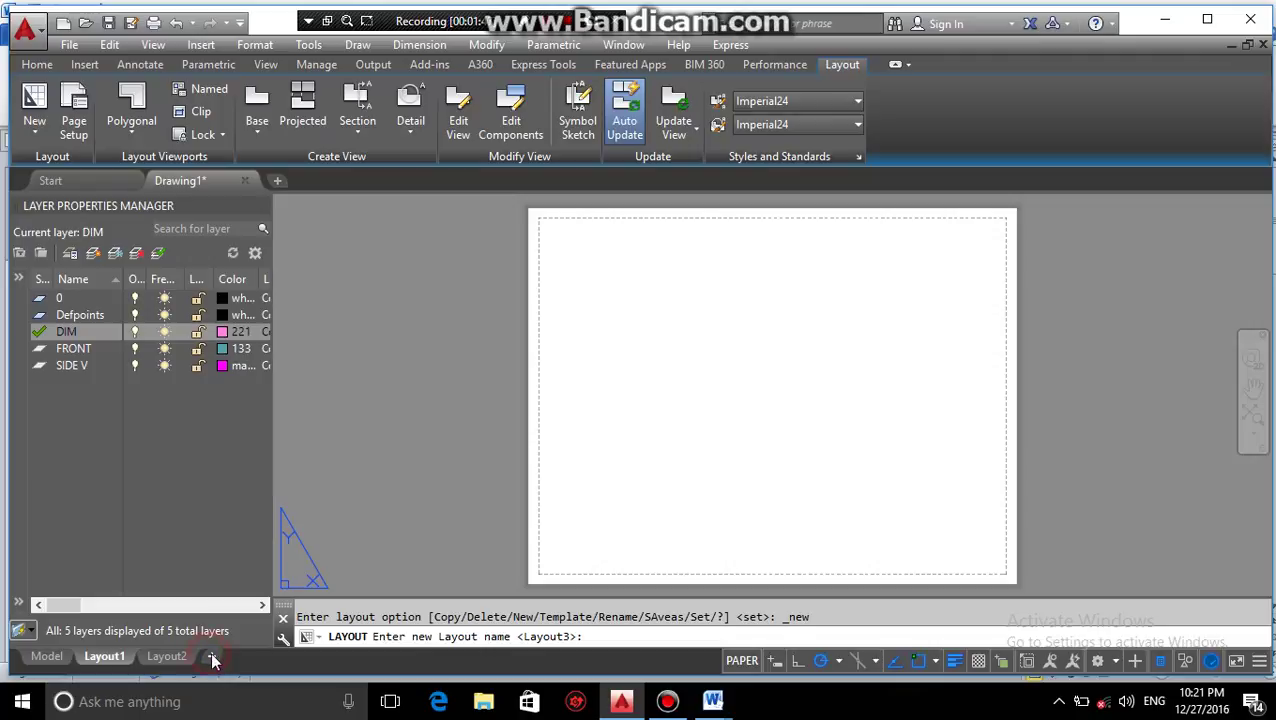
pyautogui.click(158, 660)
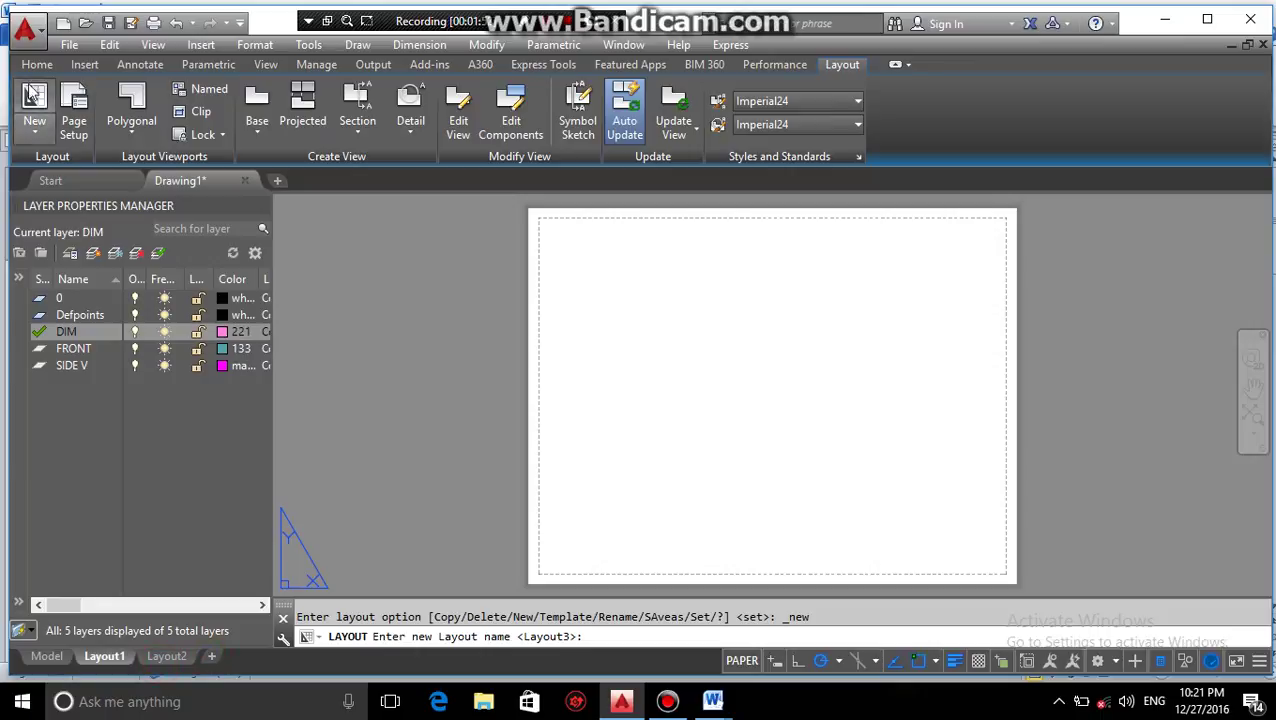
# Modify Layout1's page setup to use ISO A4 (210.00 x 297.00 MM) paper and a 1:1 plot scale.
pyautogui.click(66, 129)
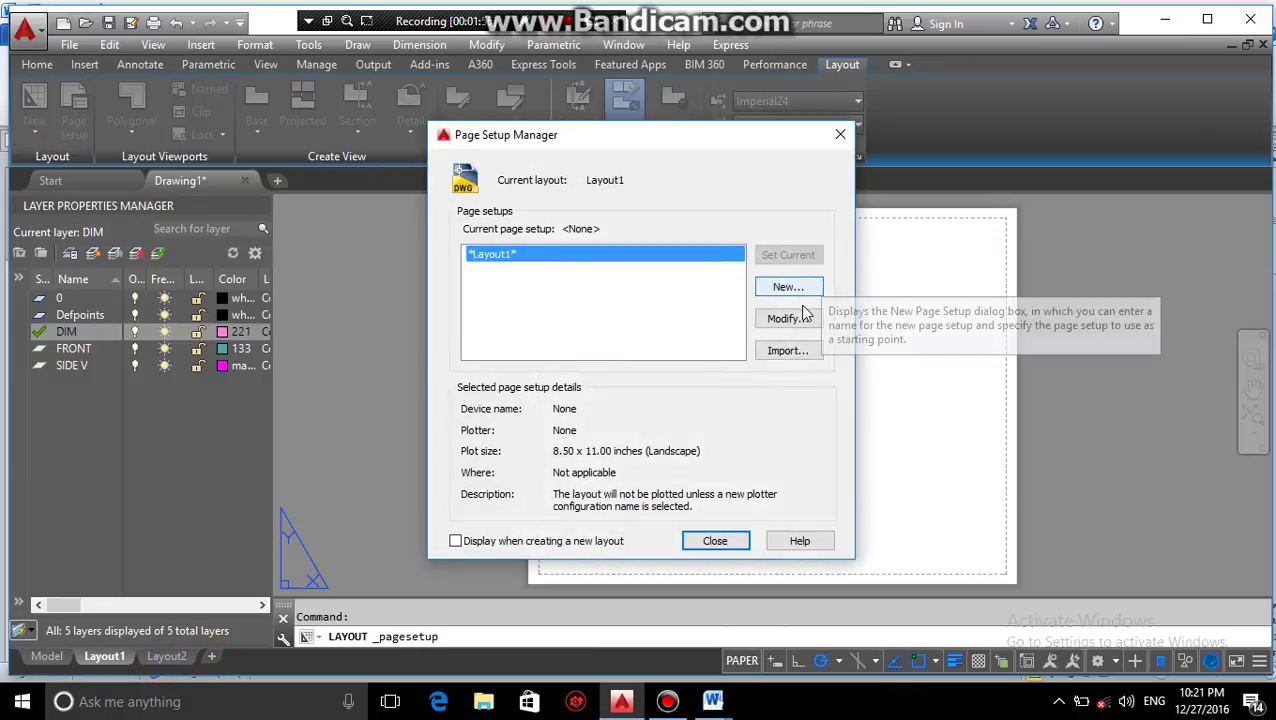
pyautogui.click(798, 318)
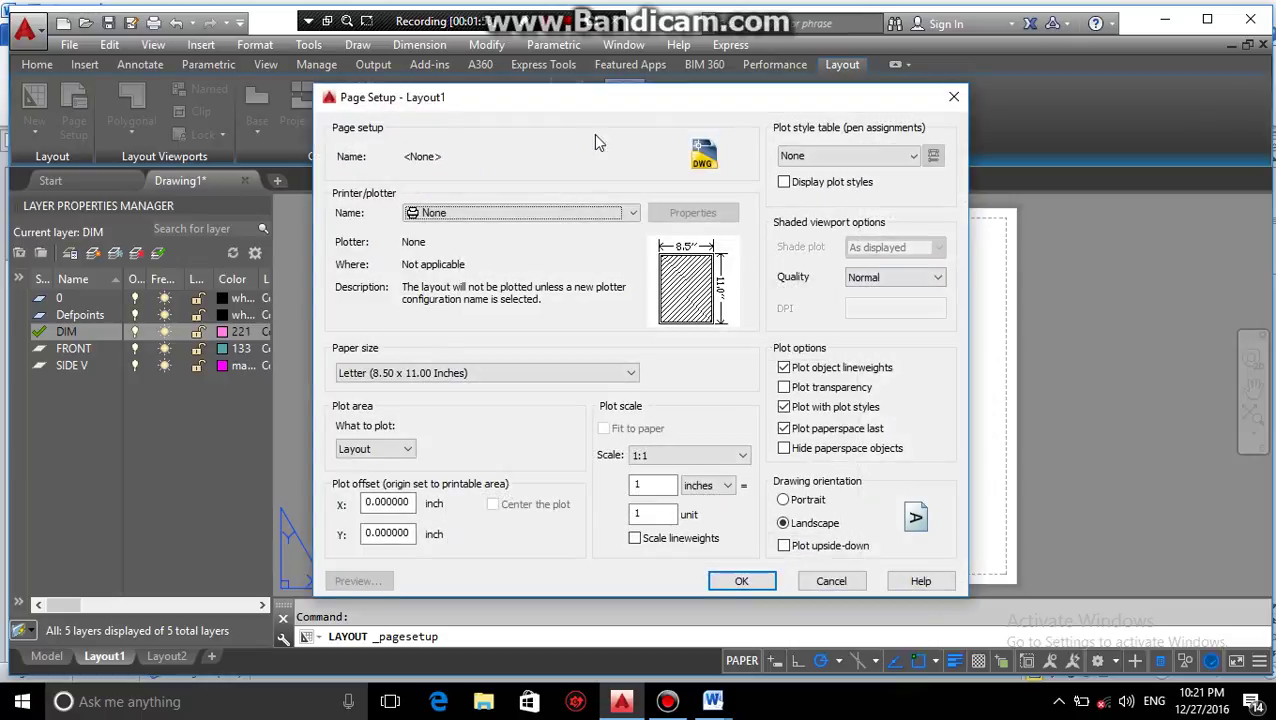
pyautogui.moveTo(620, 108); pyautogui.dragTo(627, 58)
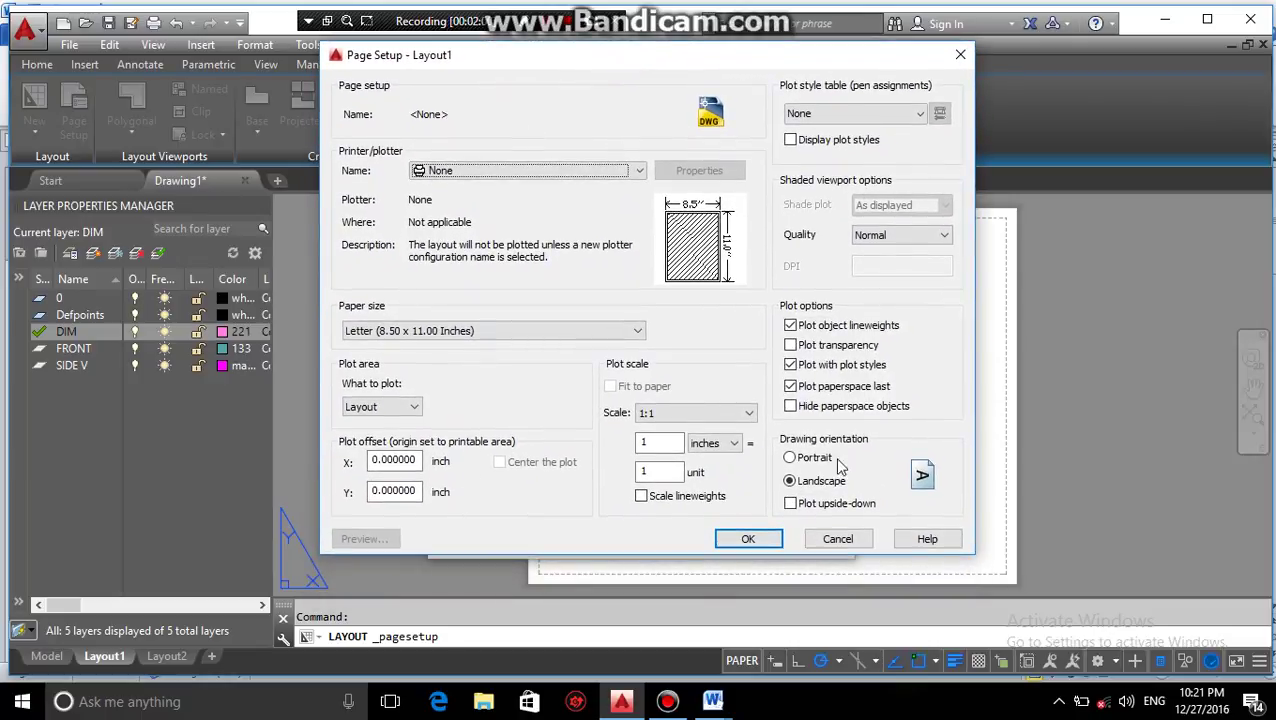
pyautogui.click(582, 331)
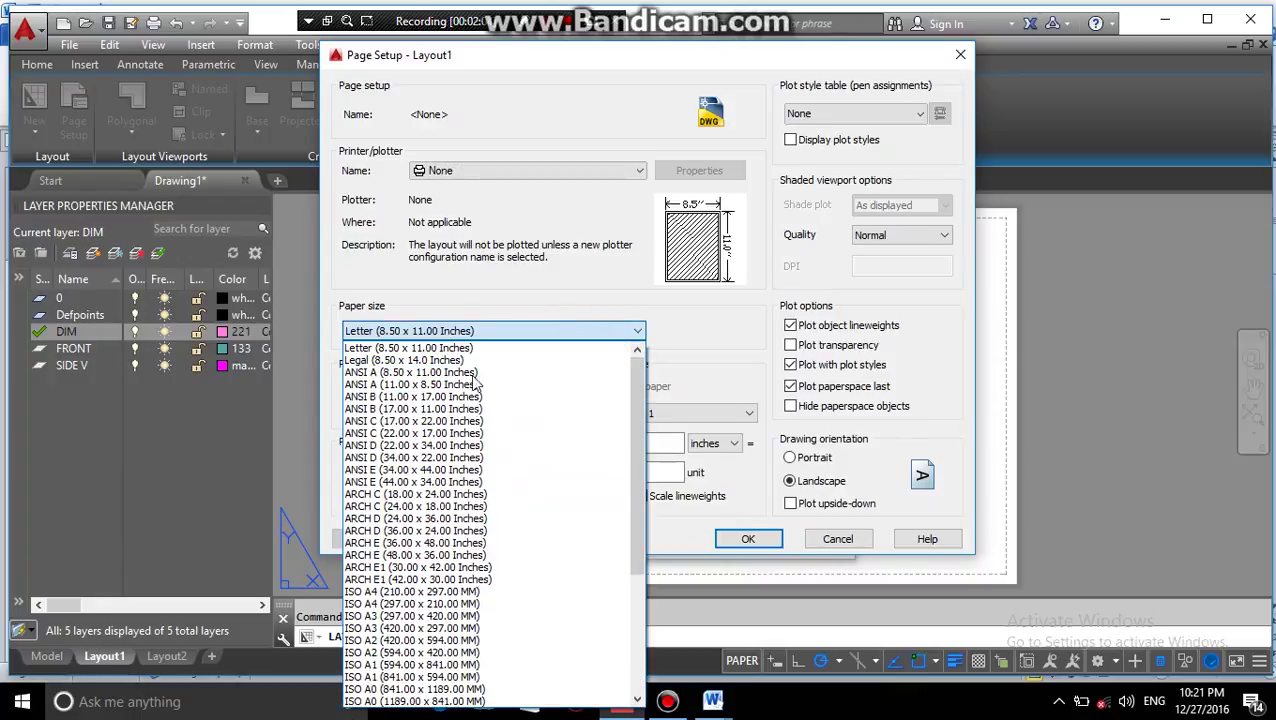
pyautogui.scroll(-5, 470, 450)
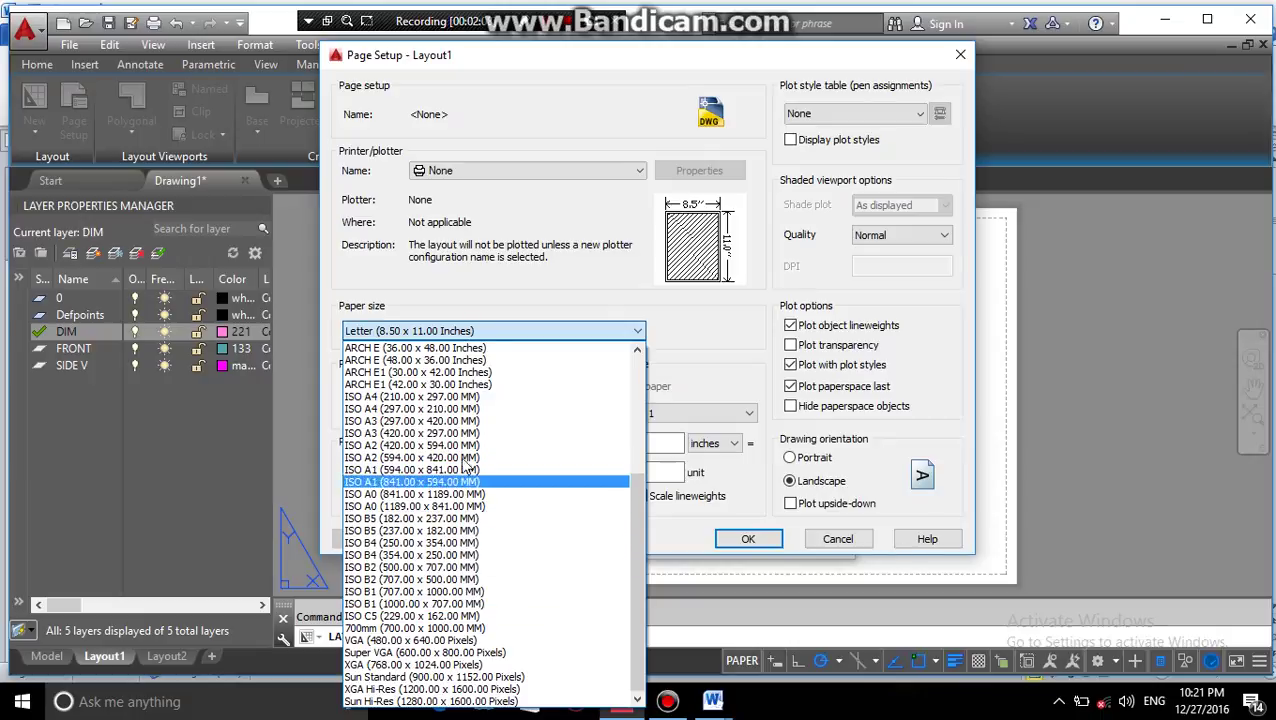
pyautogui.click(464, 398)
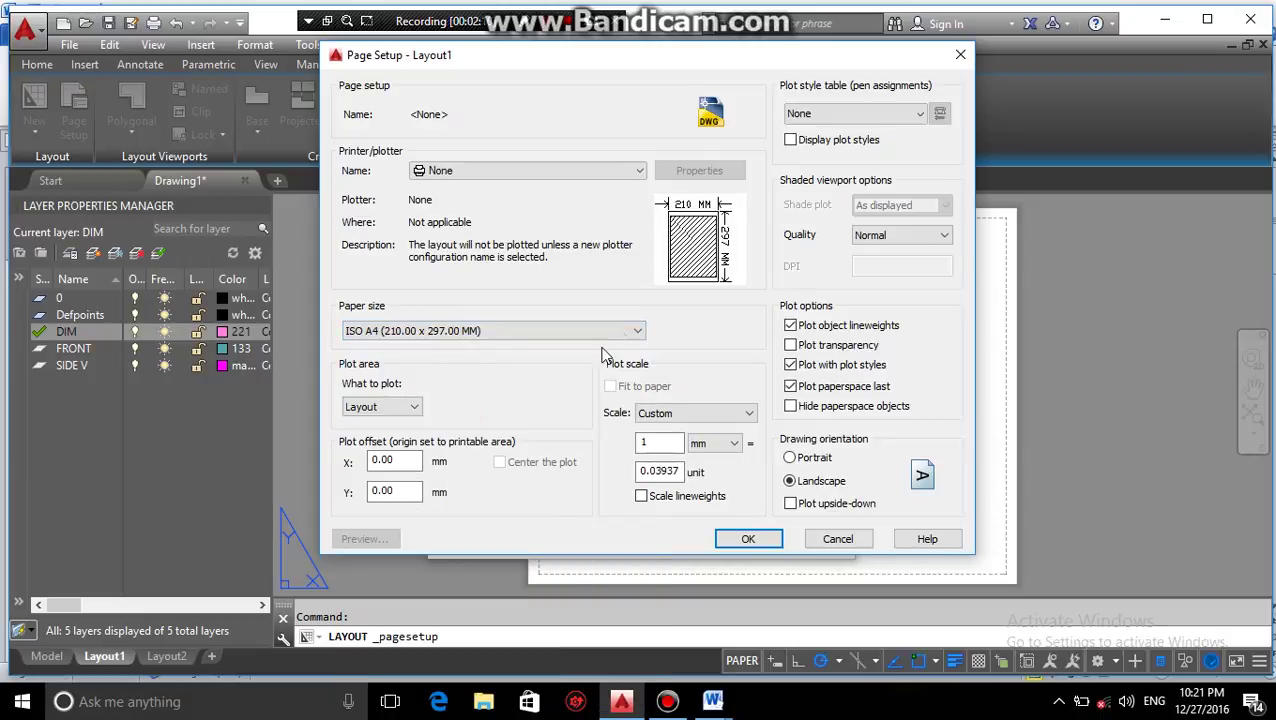
pyautogui.click(690, 414)
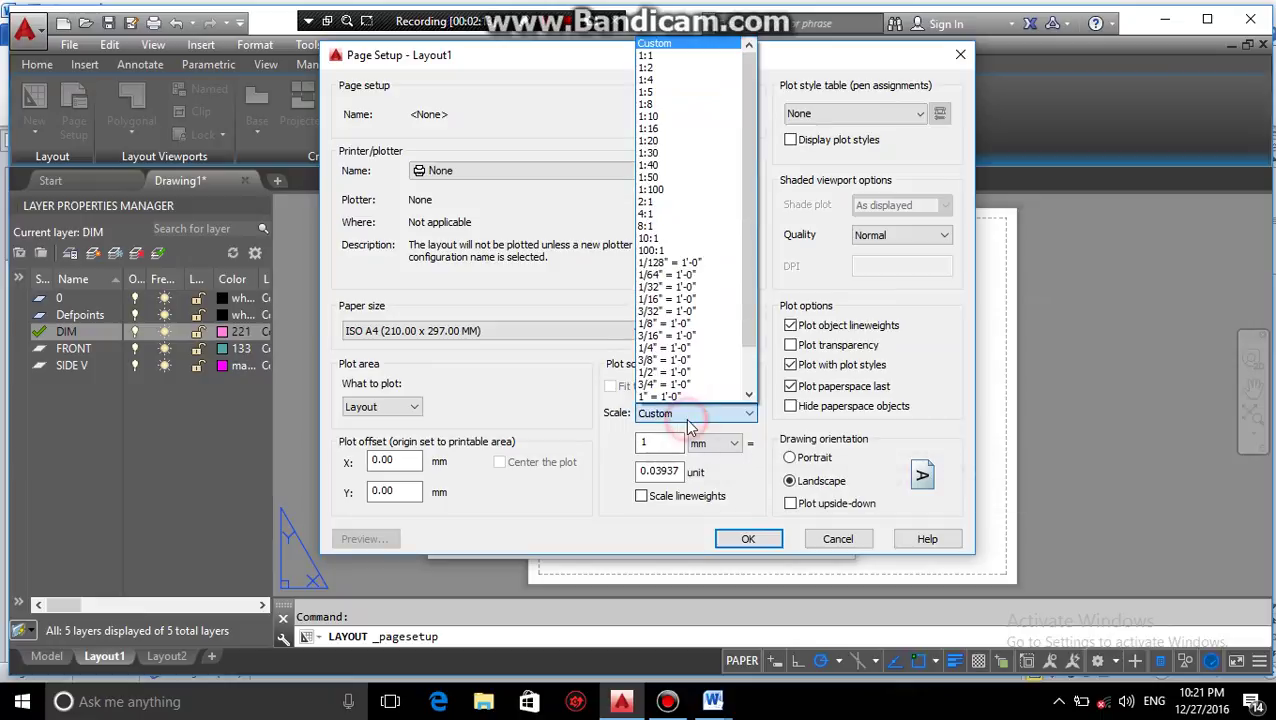
pyautogui.click(686, 56)
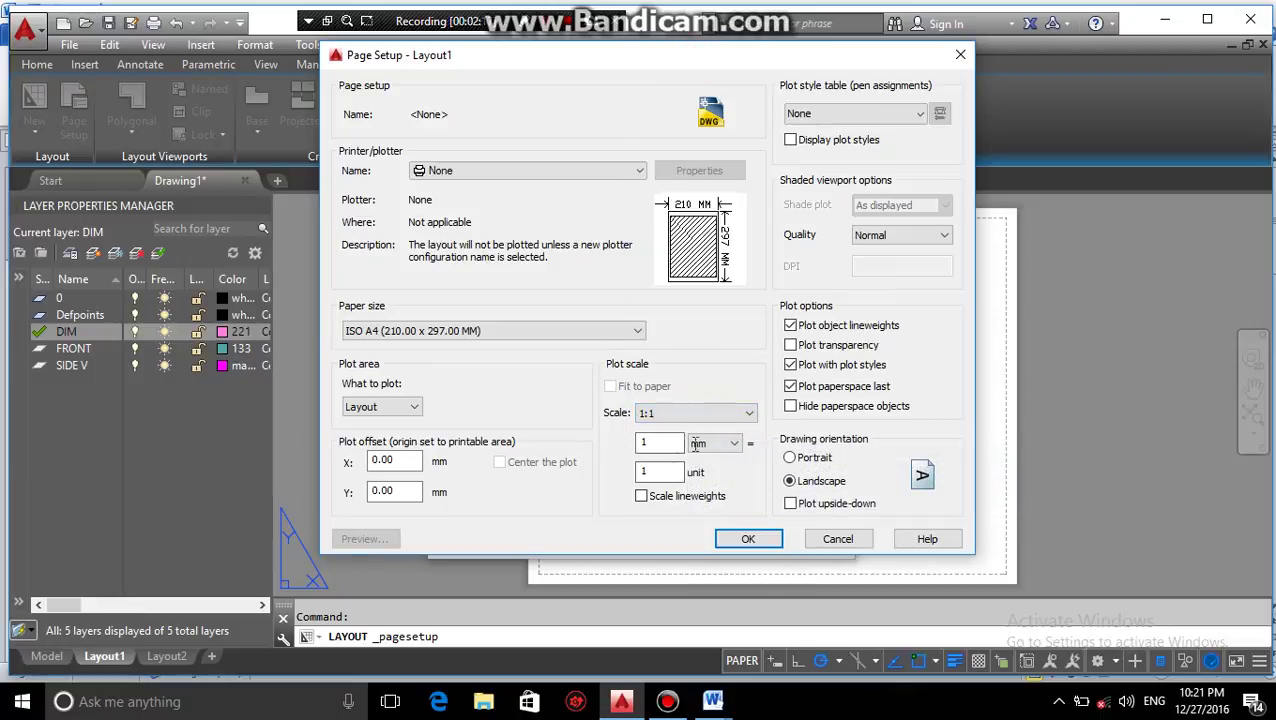
# Set the drawing orientation of Layout1's page setup to Portrait.
pyautogui.click(408, 408)
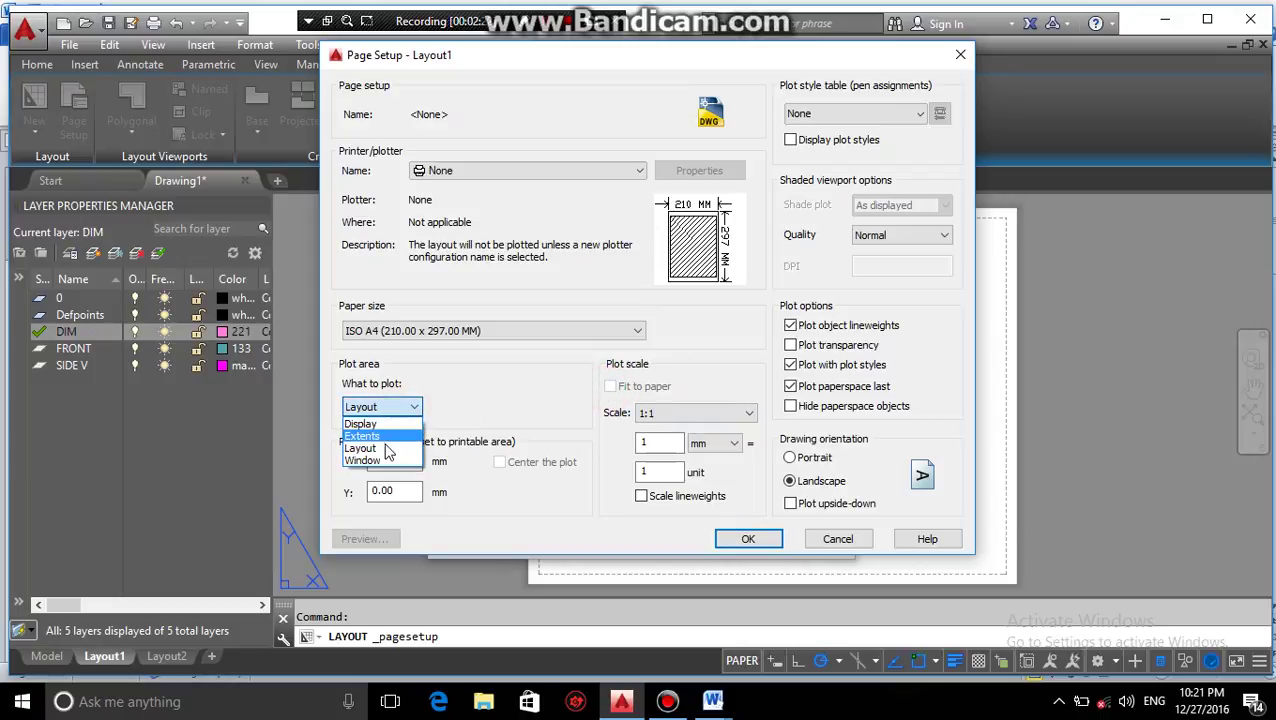
pyautogui.click(507, 368)
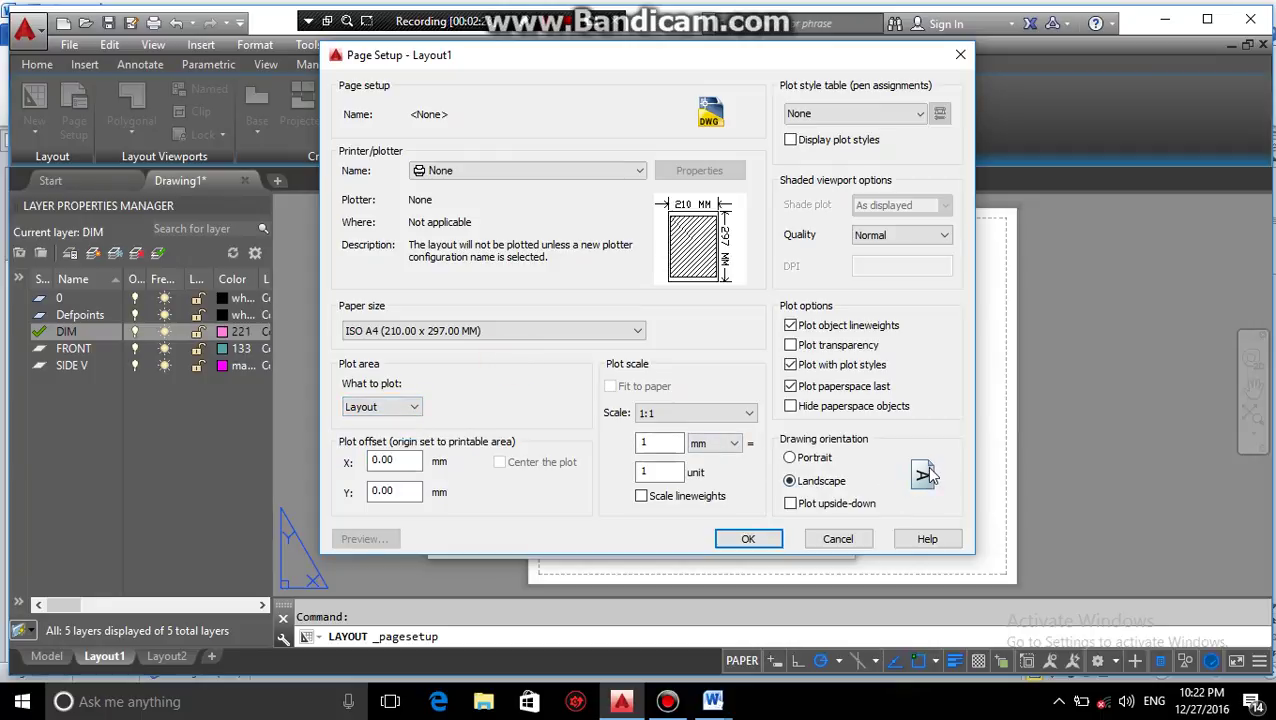
pyautogui.click(789, 458)
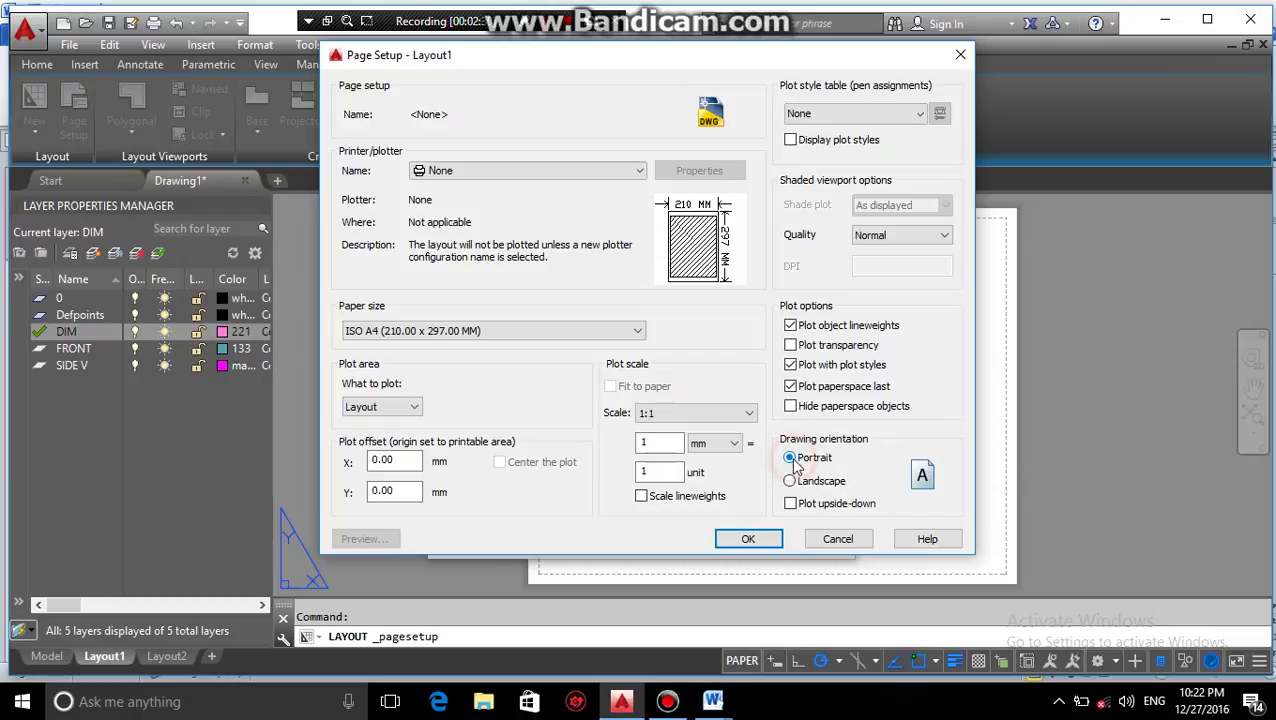
pyautogui.click(790, 481)
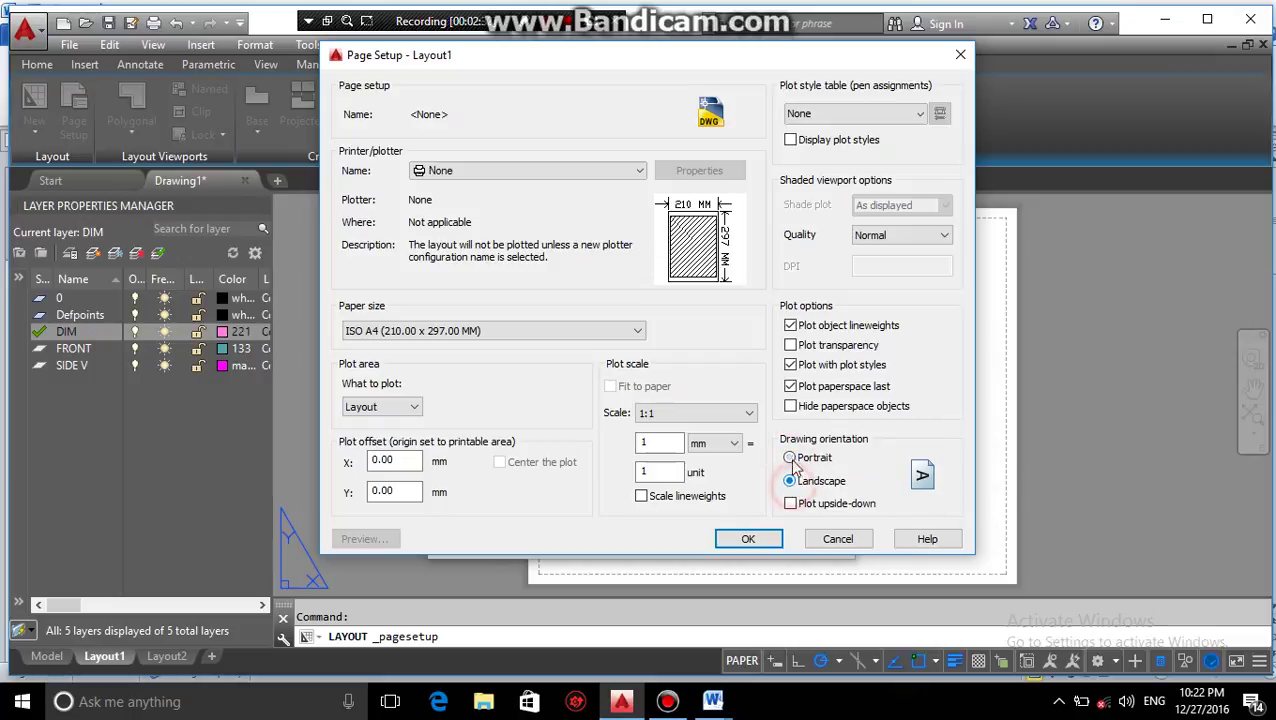
pyautogui.click(789, 457)
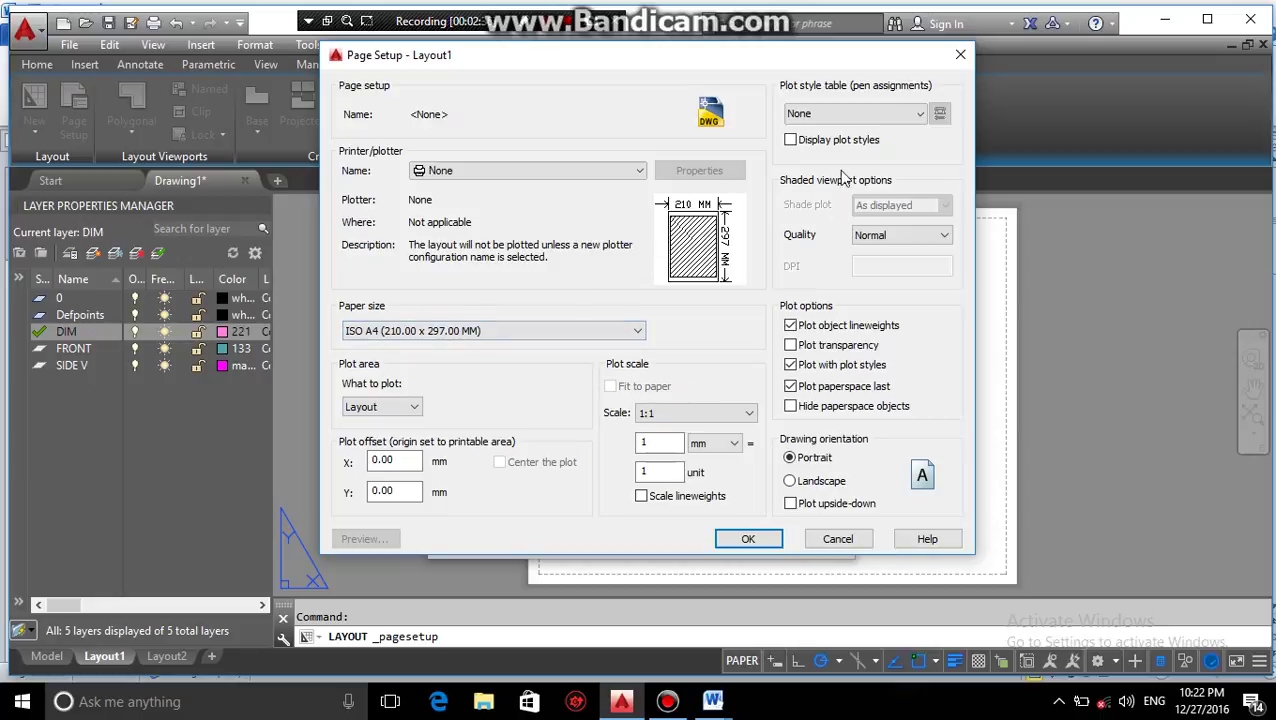
# Set Layout1's plot area to Display with Fit to paper, then apply the page setup and close the manager.
pyautogui.click(415, 406)
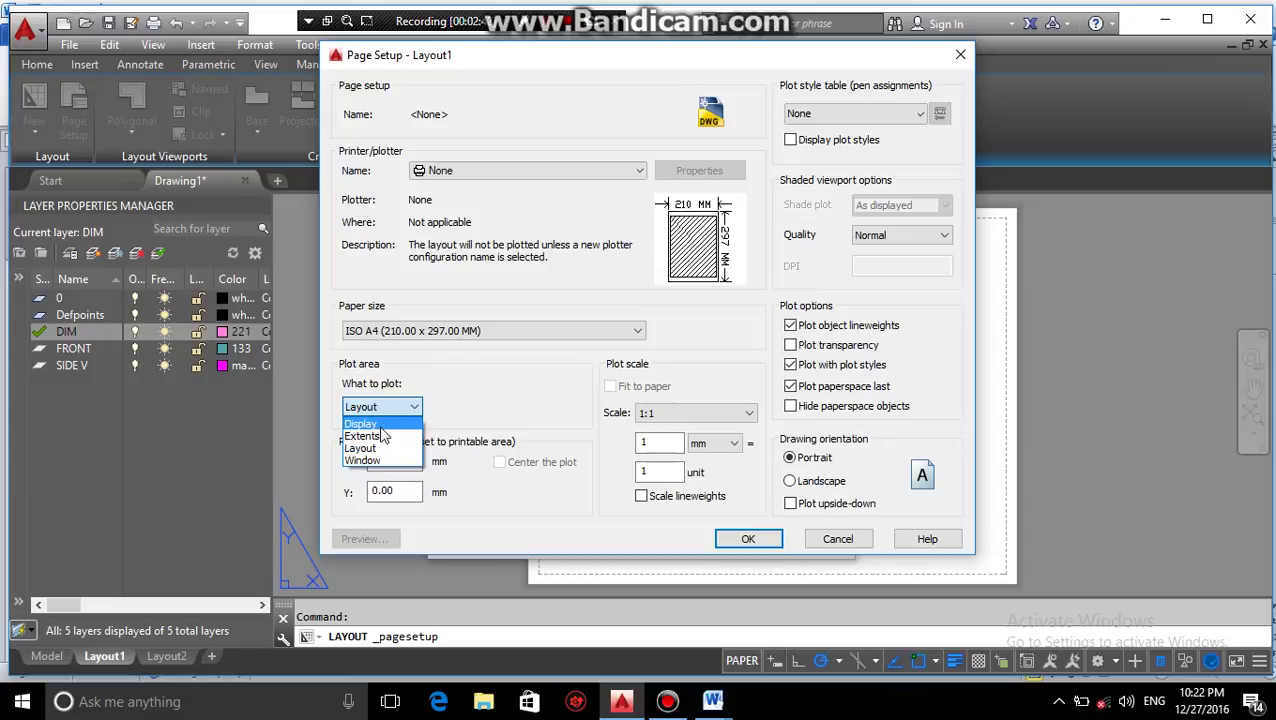
pyautogui.click(380, 426)
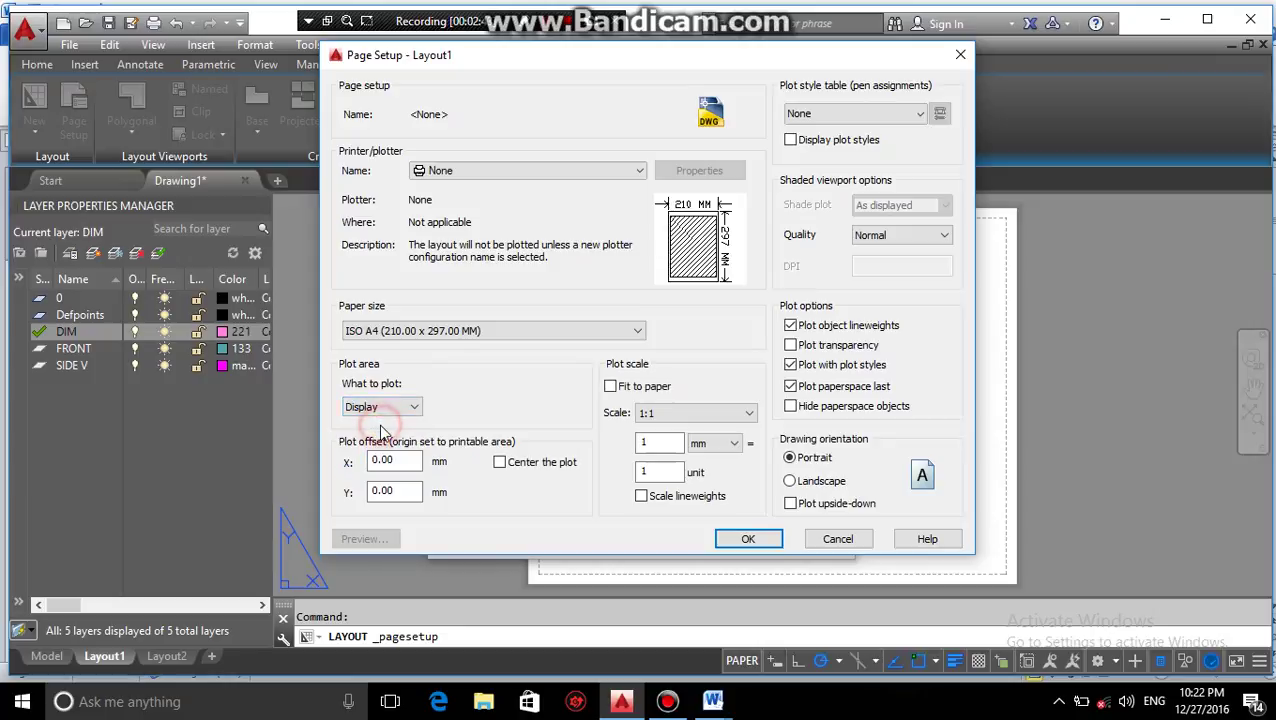
pyautogui.click(612, 387)
pyautogui.click(748, 538)
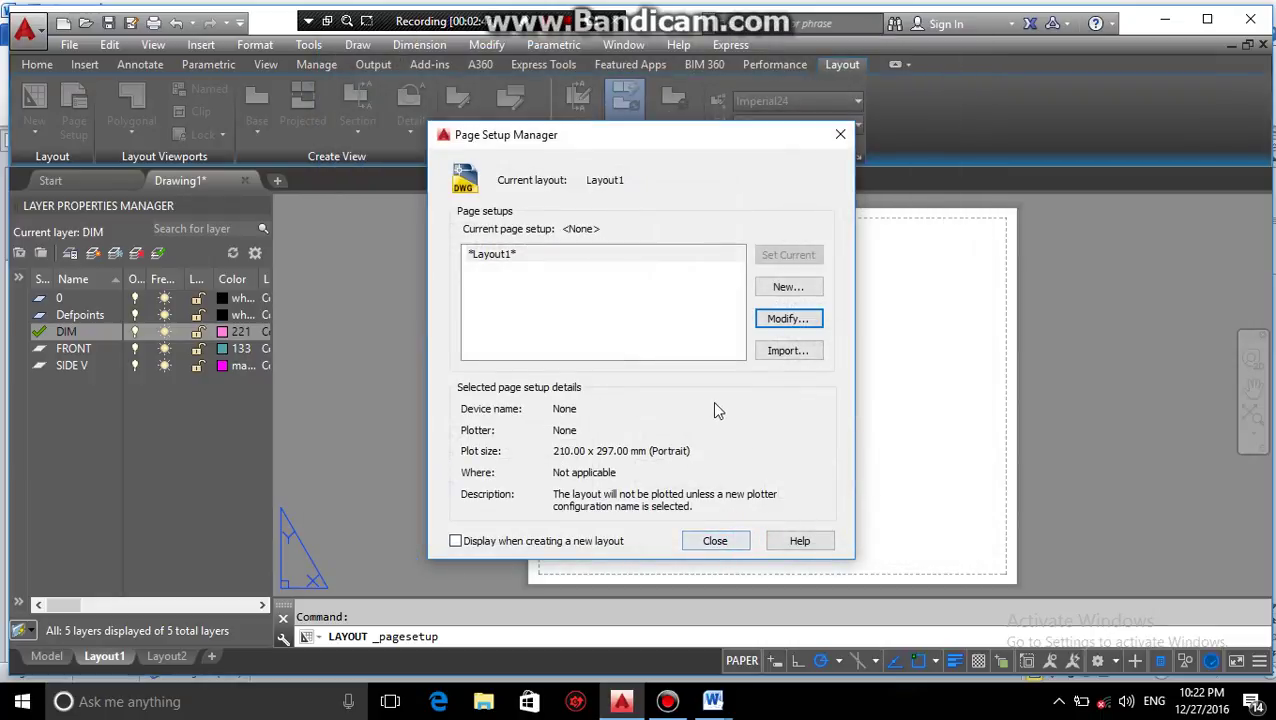
pyautogui.click(712, 541)
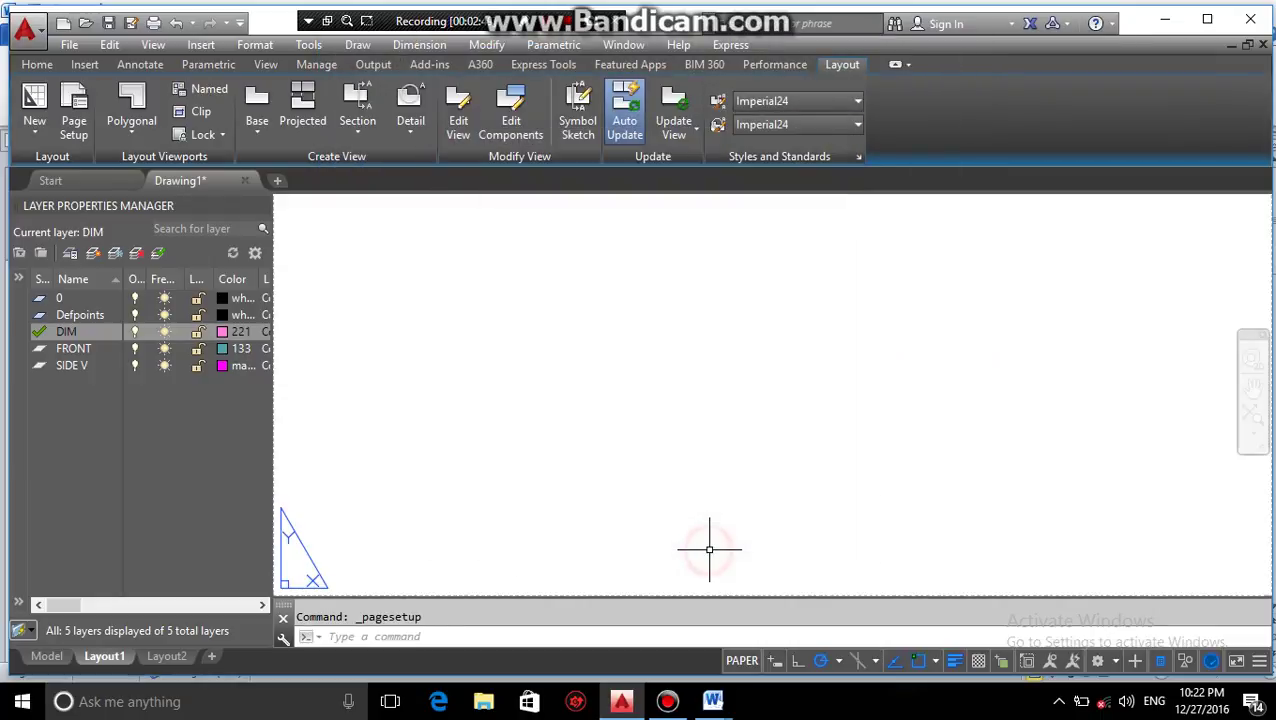
# Create a rectangular viewport filling most of the portrait sheet's printable area on Layout1 and select its frame.
pyautogui.scroll(5, 704, 453)
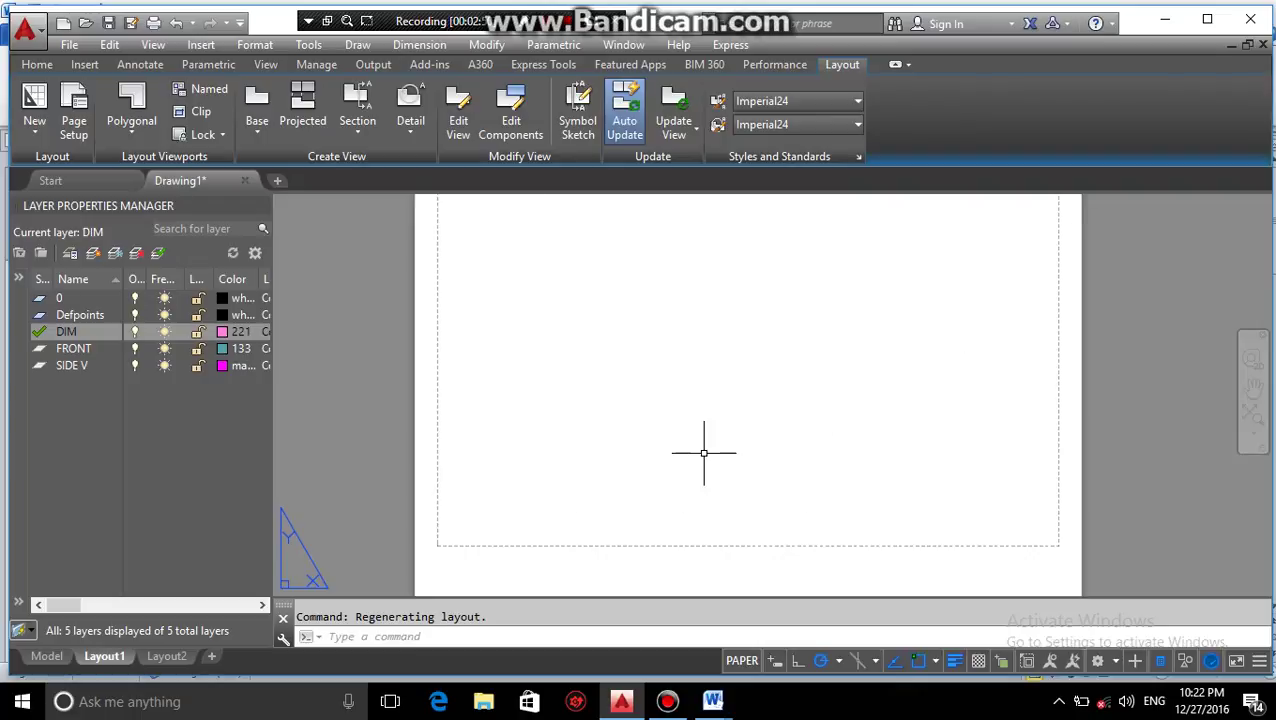
pyautogui.scroll(-4, 704, 453)
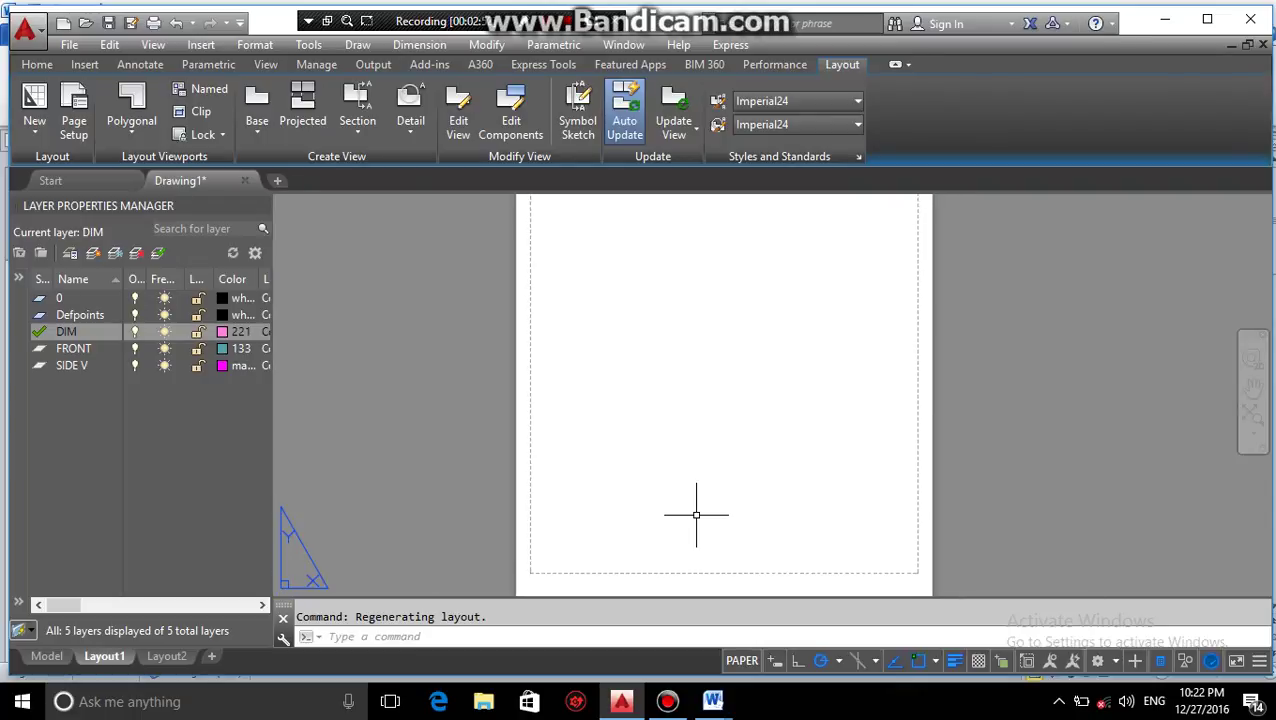
pyautogui.click(155, 134)
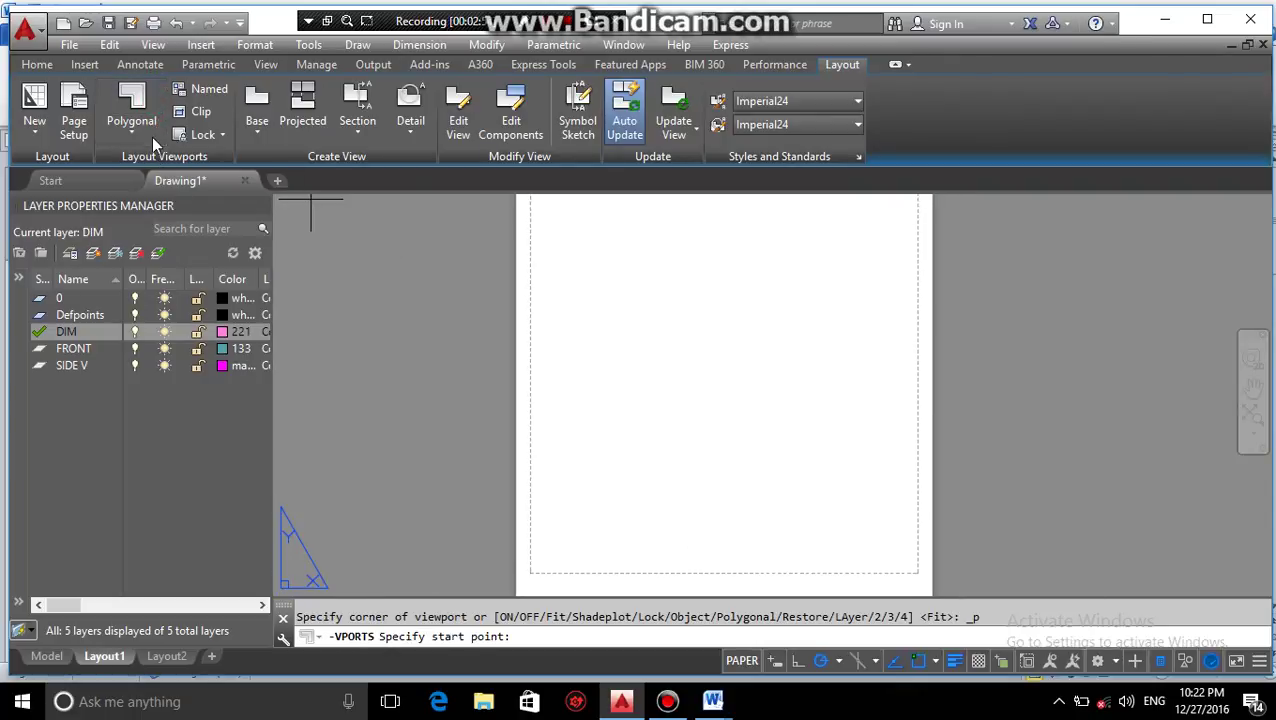
pyautogui.click(153, 140)
pyautogui.click(150, 165)
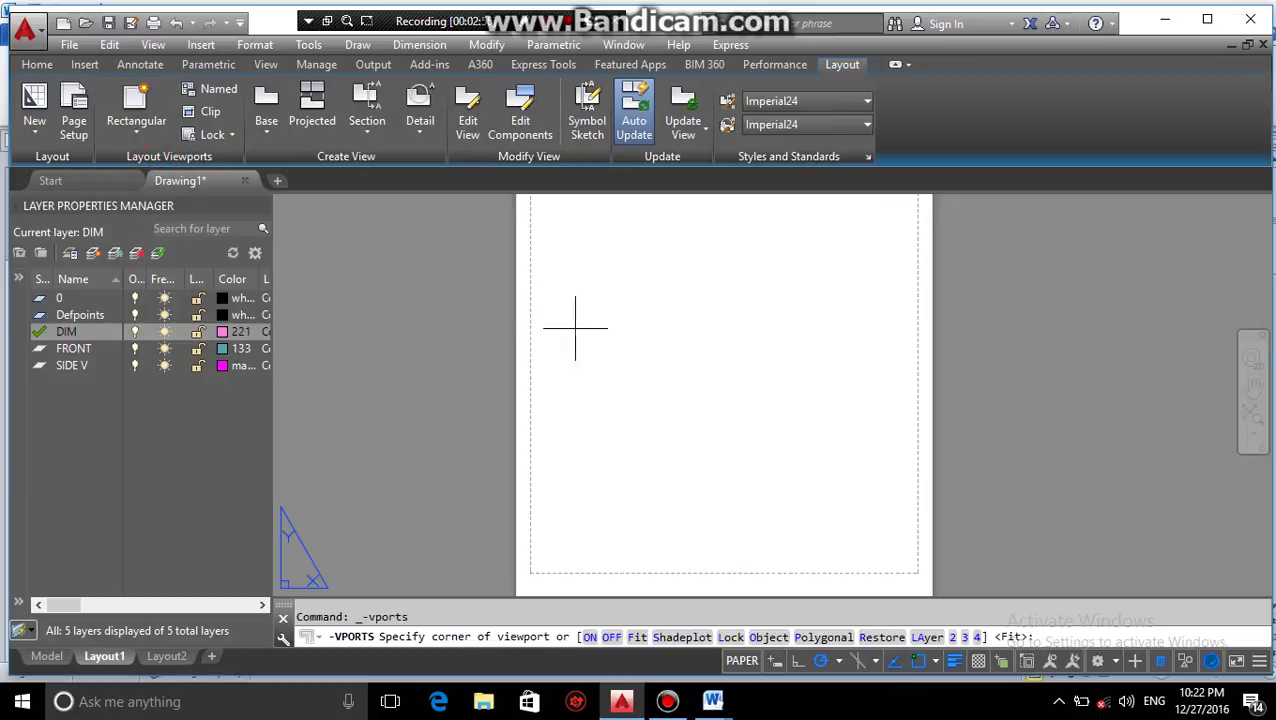
pyautogui.scroll(2, 575, 327)
pyautogui.scroll(-6, 604, 333)
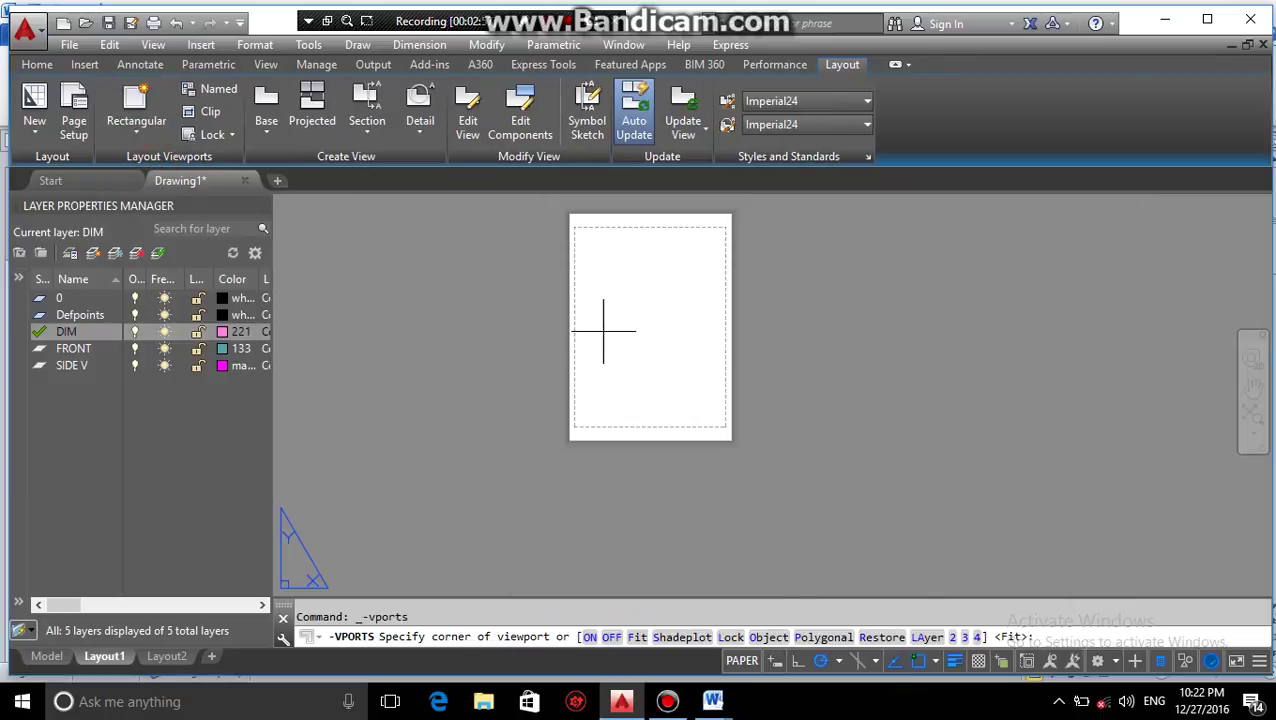
pyautogui.click(578, 229)
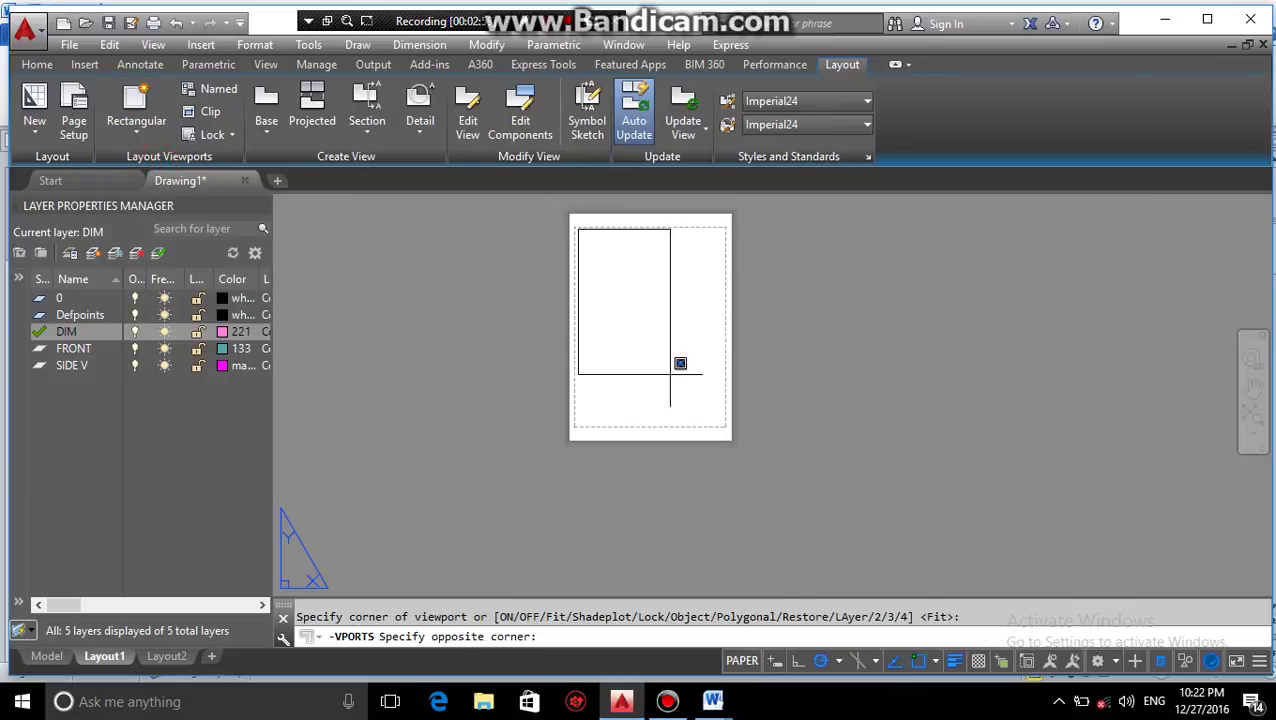
pyautogui.click(717, 421)
pyautogui.scroll(3, 647, 318)
pyautogui.scroll(-3, 645, 319)
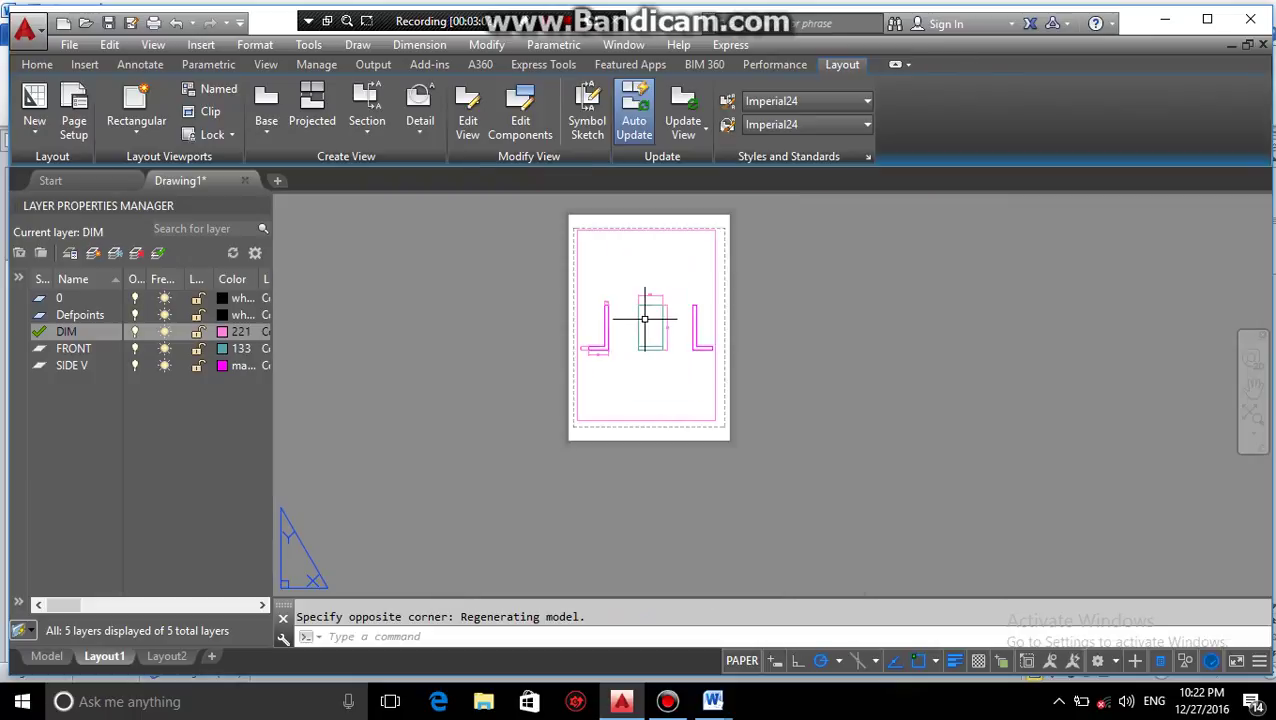
pyautogui.scroll(1, 645, 353)
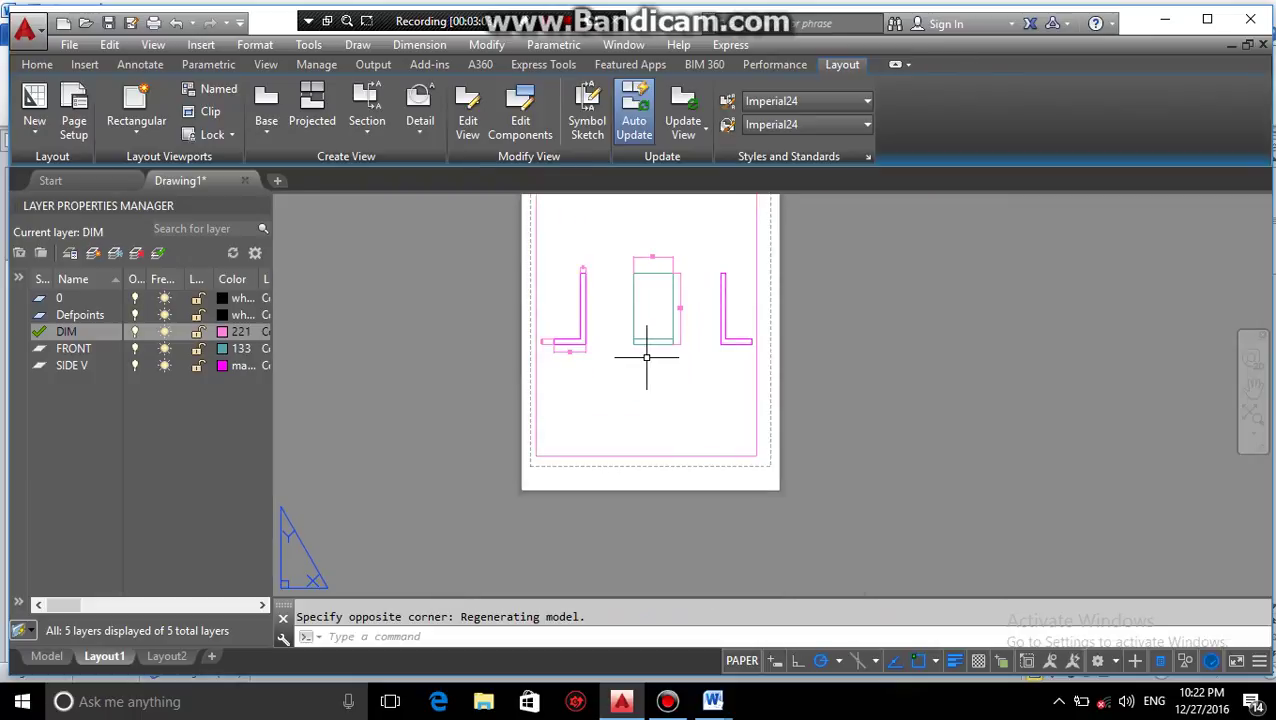
pyautogui.click(744, 440)
pyautogui.click(515, 401)
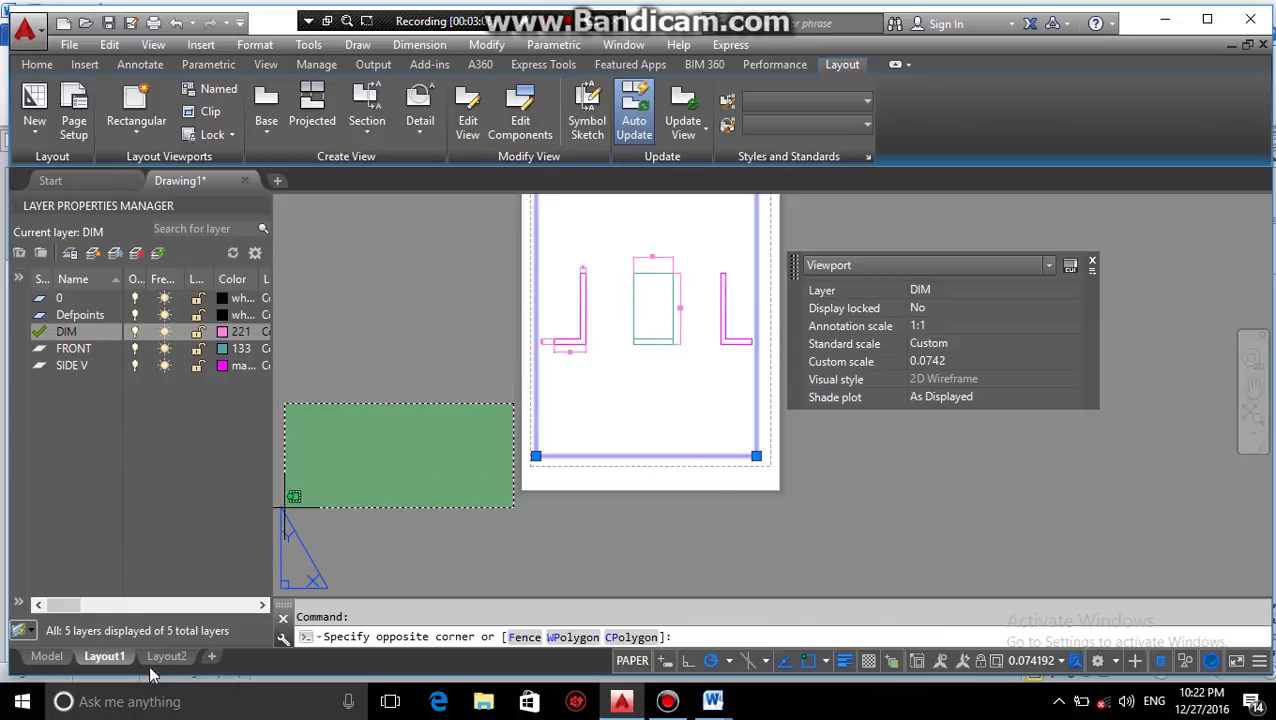
pyautogui.click(419, 529)
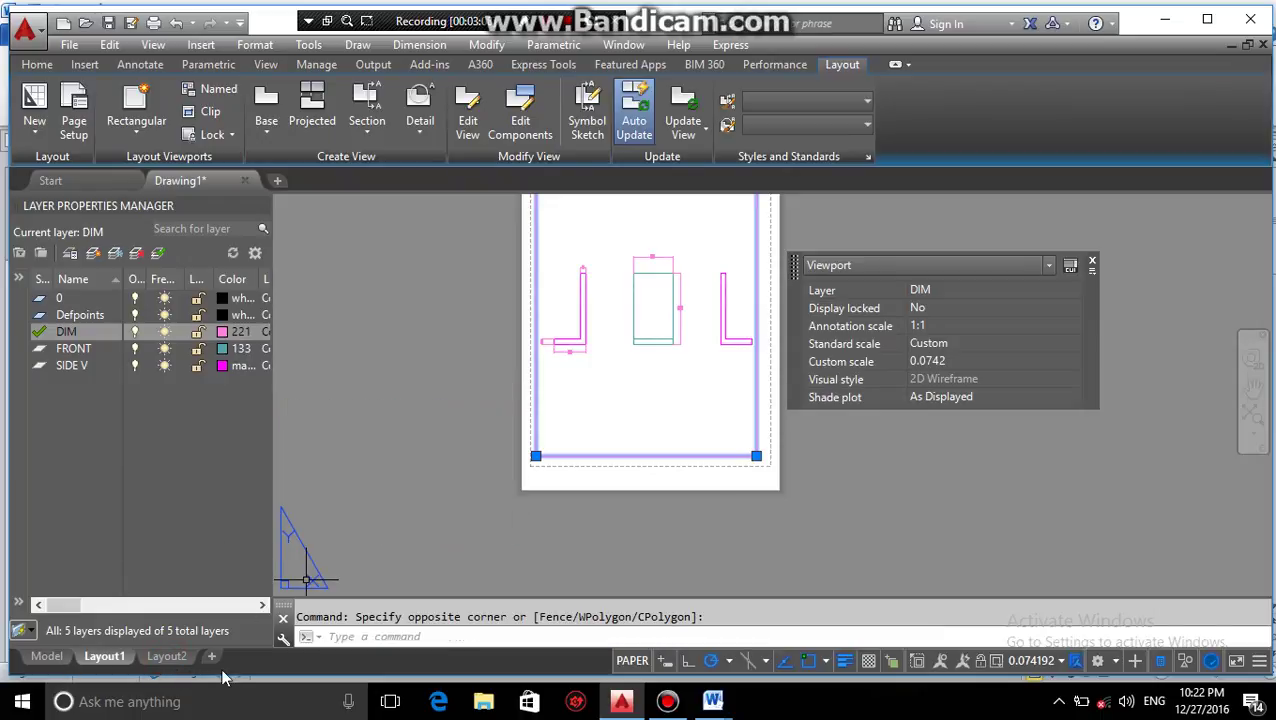
# Switch to Layout2 and delete its existing viewport.
pyautogui.click(166, 656)
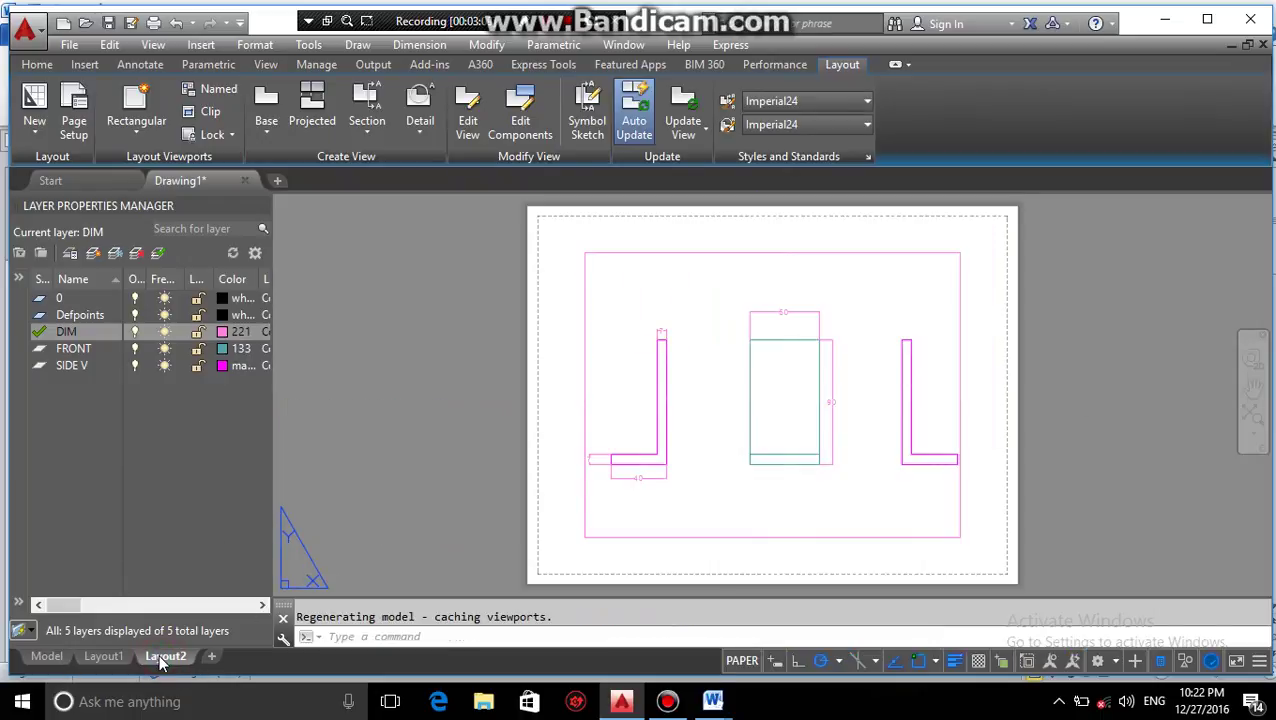
pyautogui.click(590, 252)
pyautogui.press('Delete')
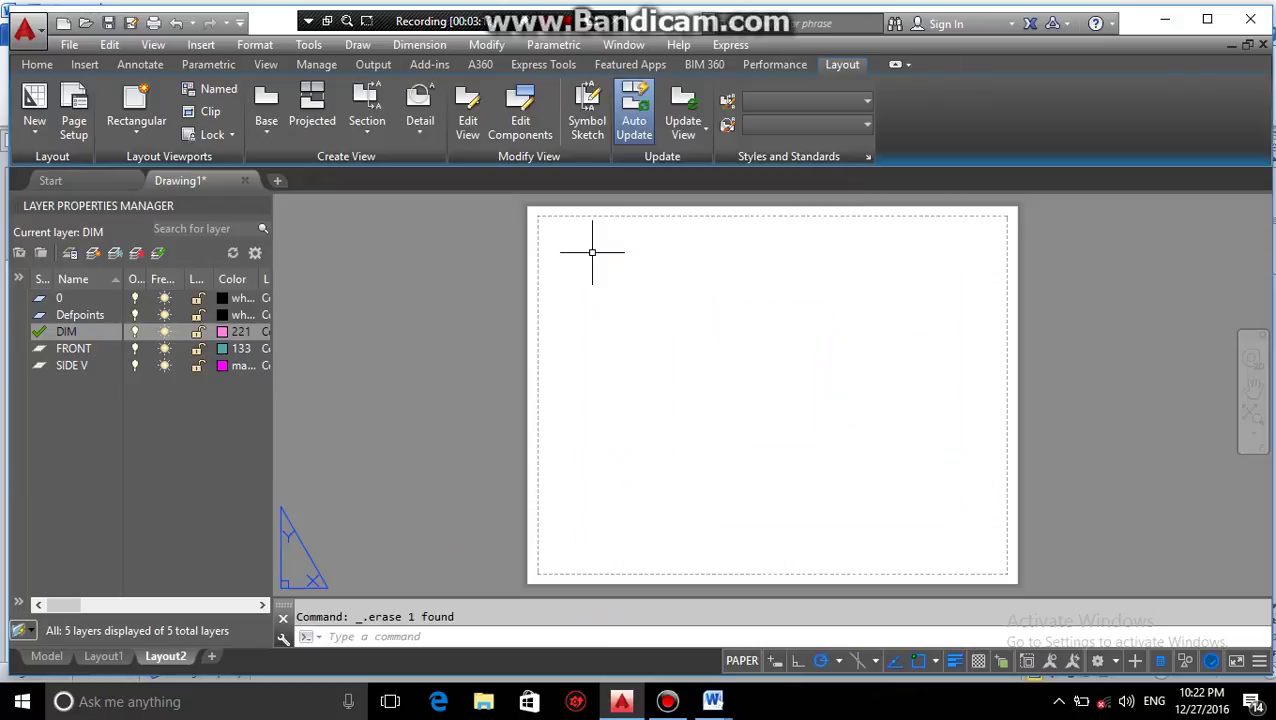
# Set the plot area of Layout2's page setup to Extents, apply it and close the Page Setup Manager.
pyautogui.click(74, 108)
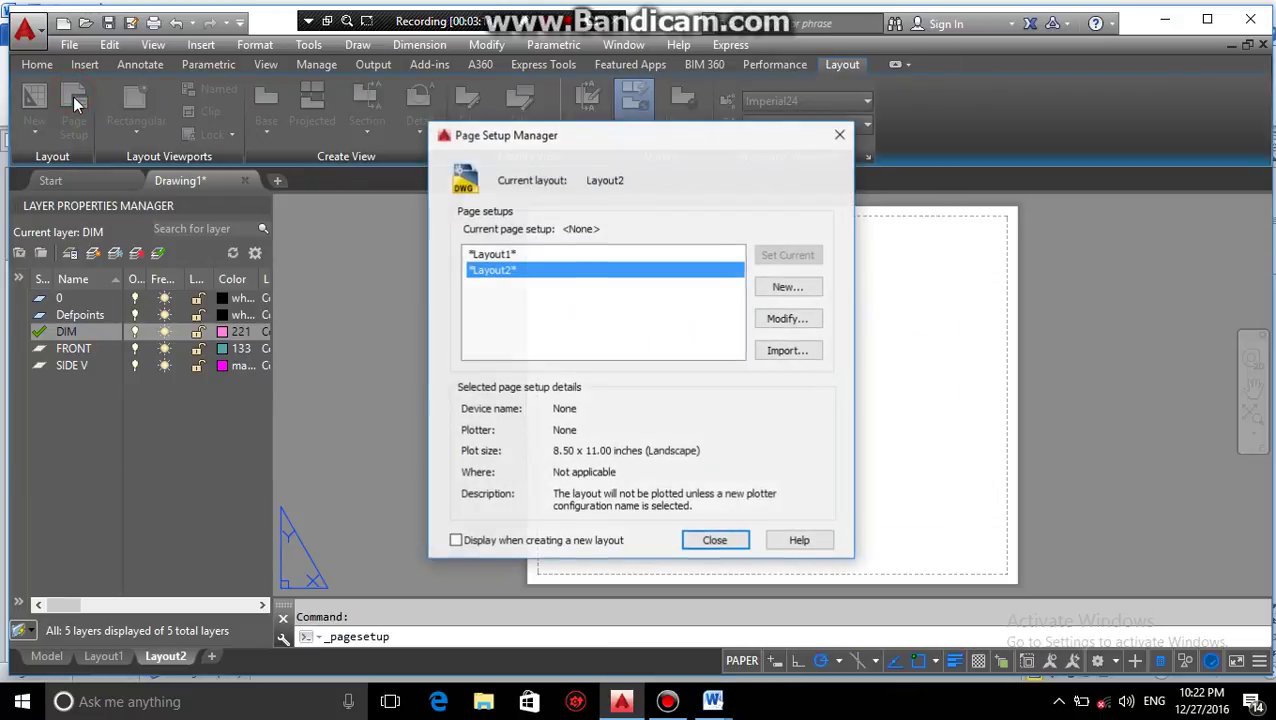
pyautogui.click(786, 319)
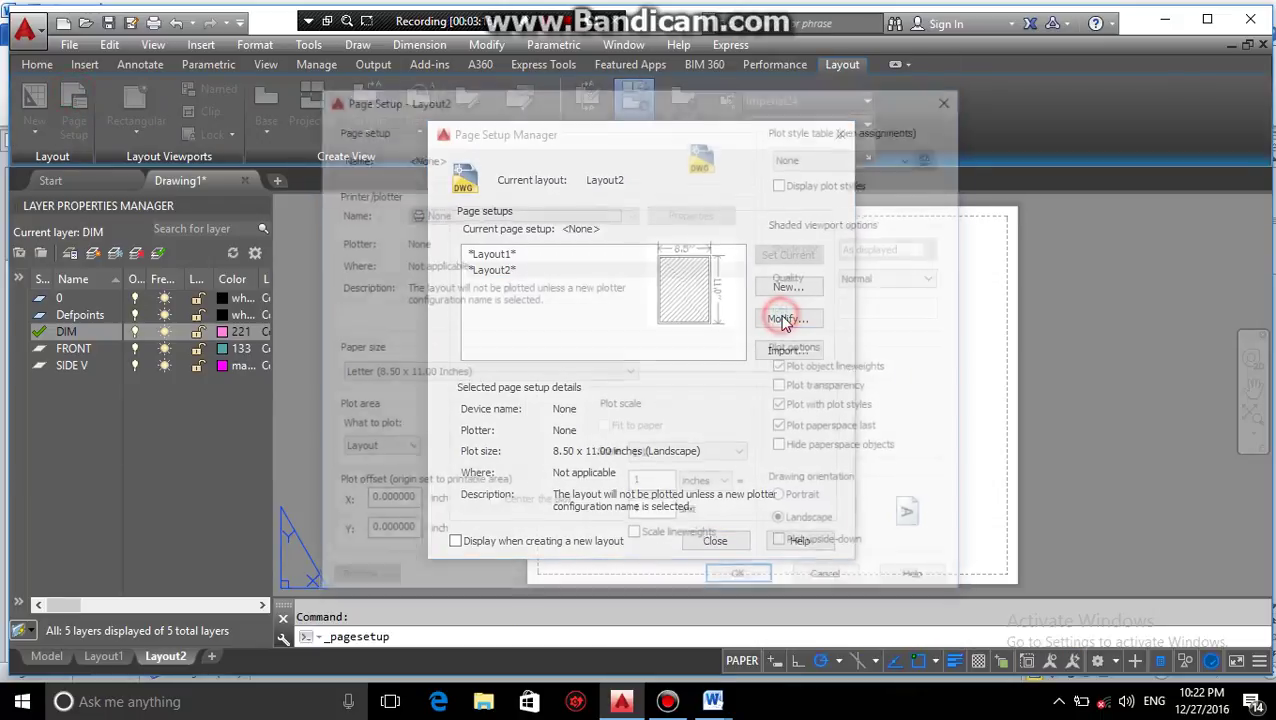
pyautogui.click(403, 451)
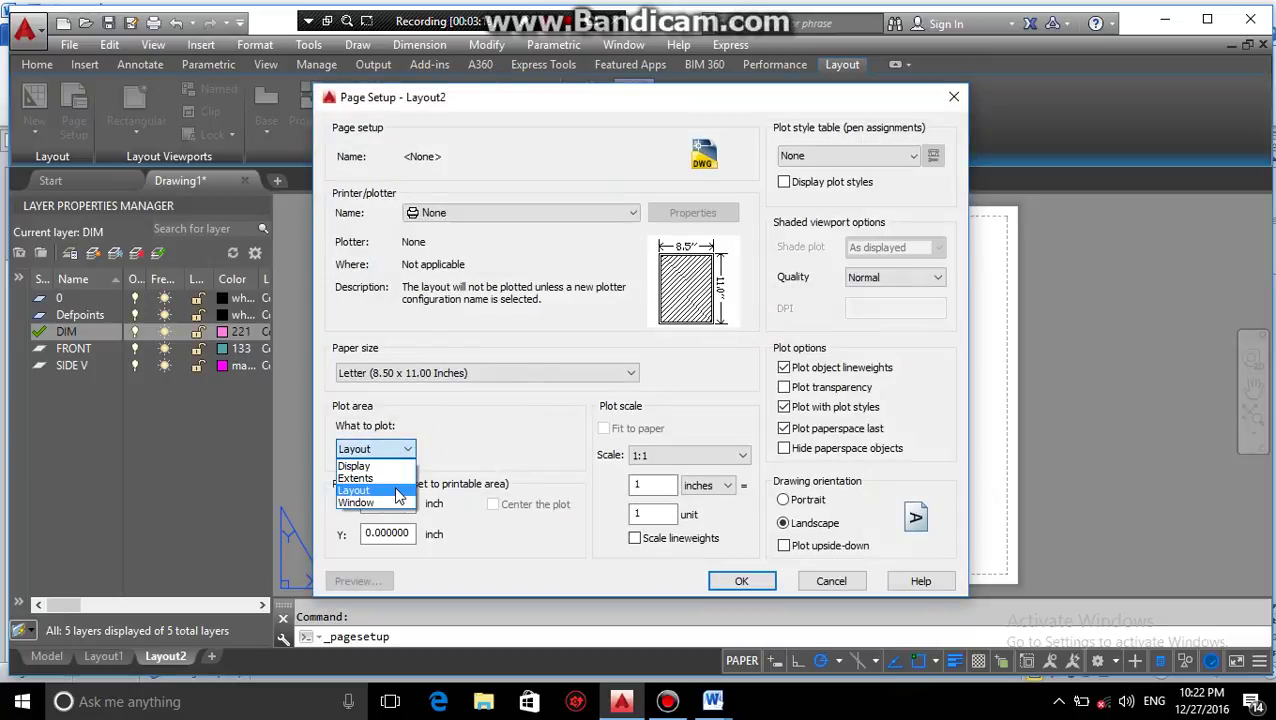
pyautogui.click(368, 477)
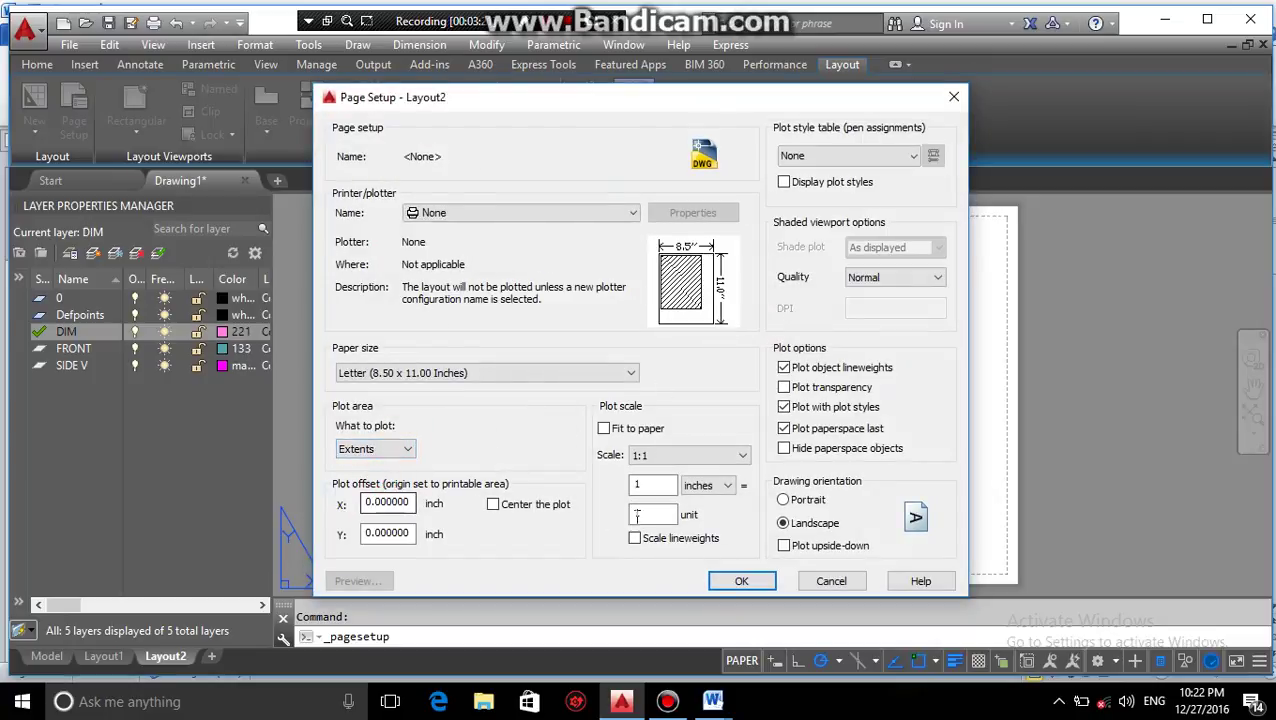
pyautogui.click(741, 591)
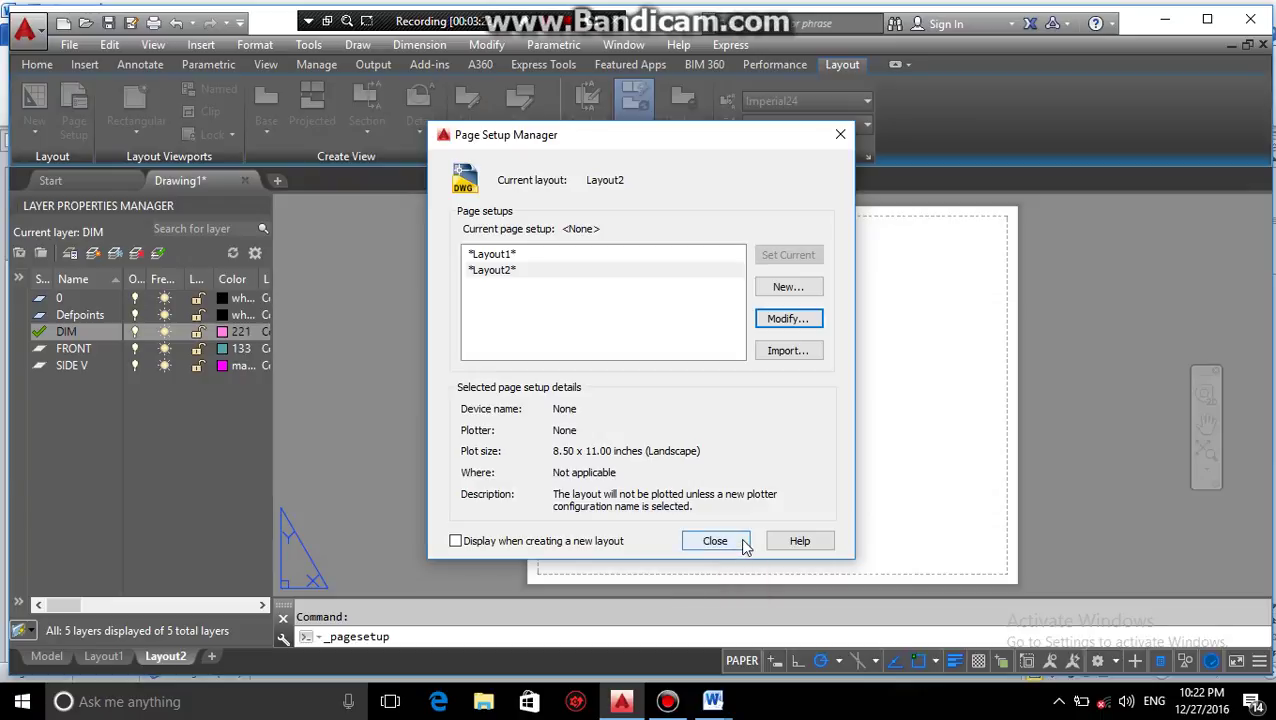
pyautogui.click(740, 538)
# Create a rectangular viewport covering most of Layout2's printable area and delete it again.
pyautogui.click(136, 110)
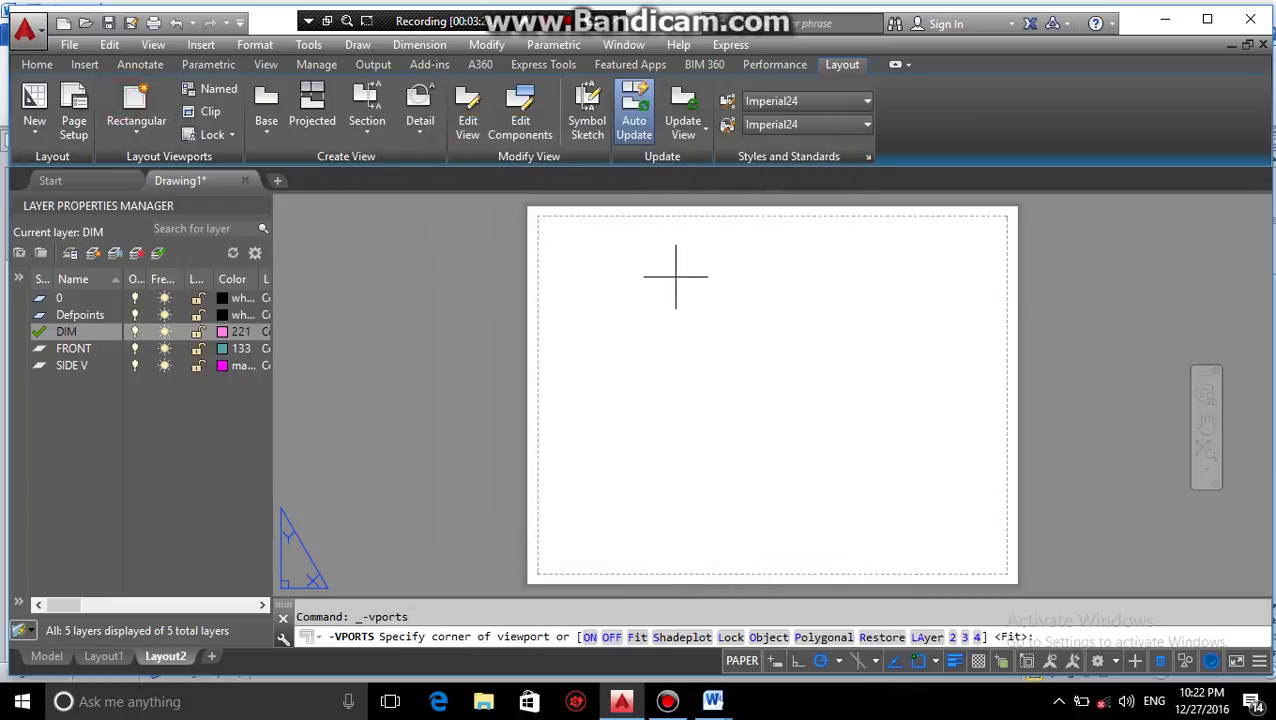
pyautogui.click(539, 215)
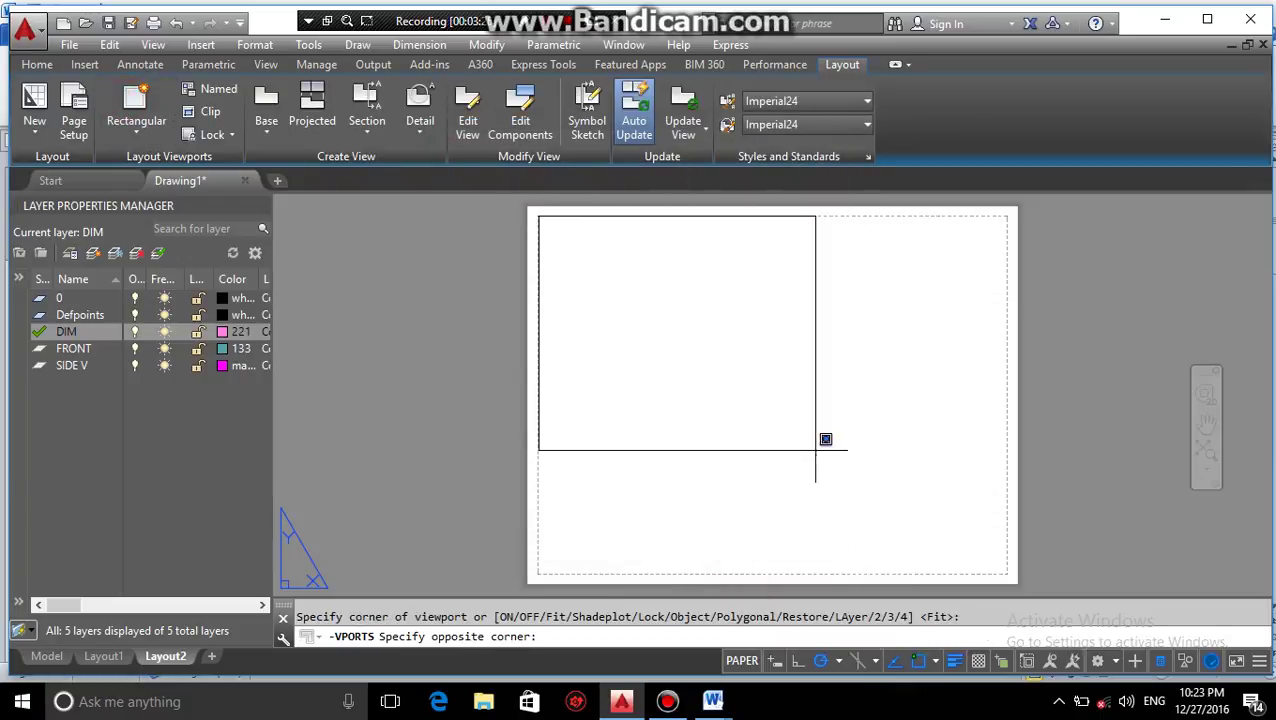
pyautogui.click(1005, 552)
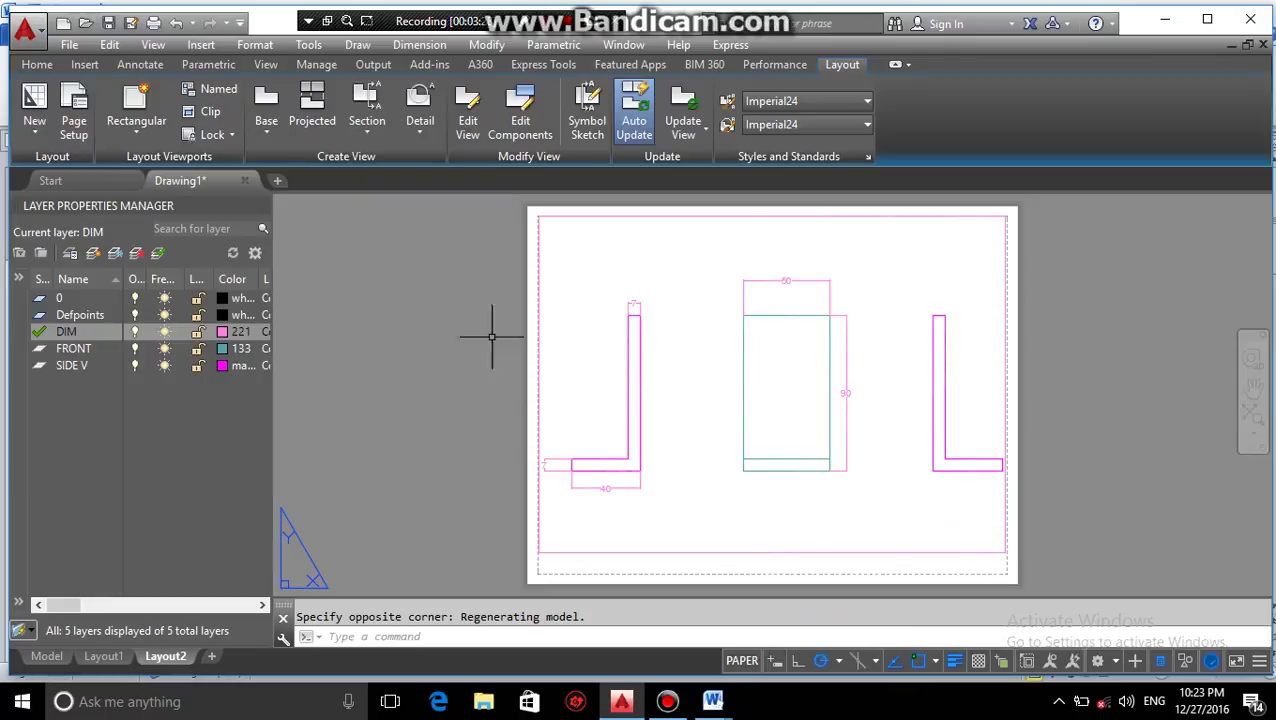
pyautogui.click(540, 216)
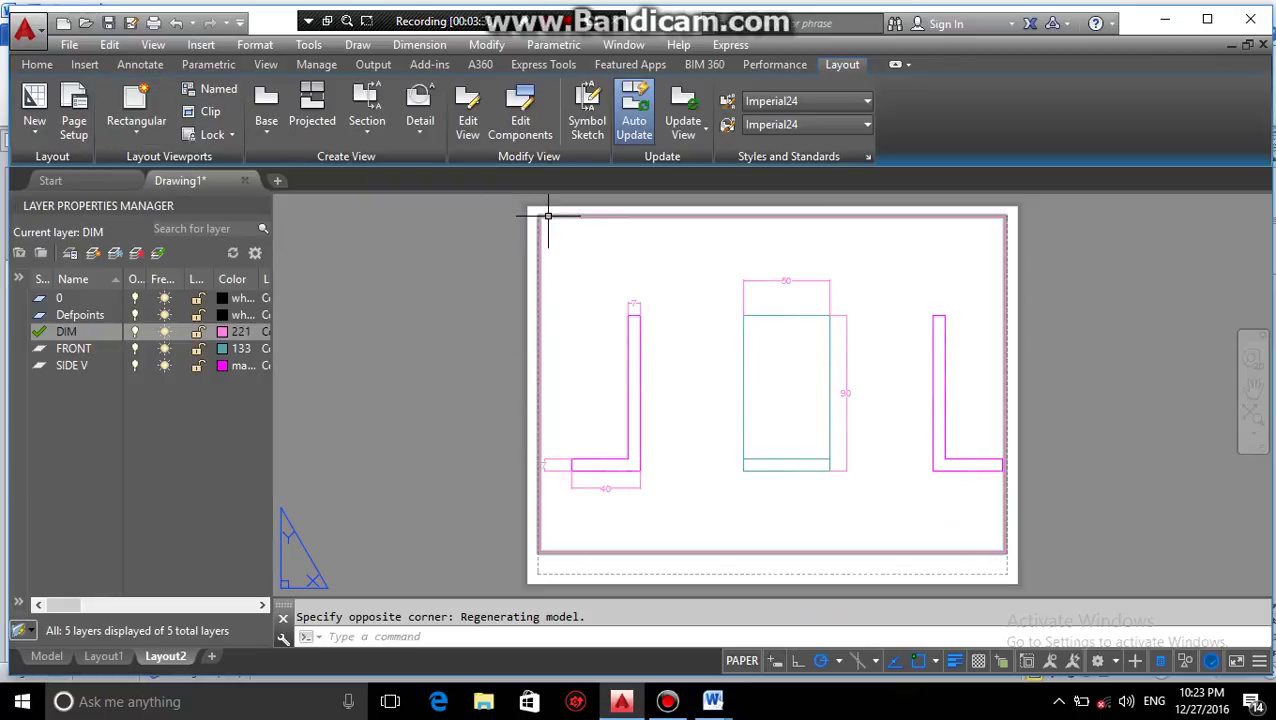
pyautogui.press('Delete')
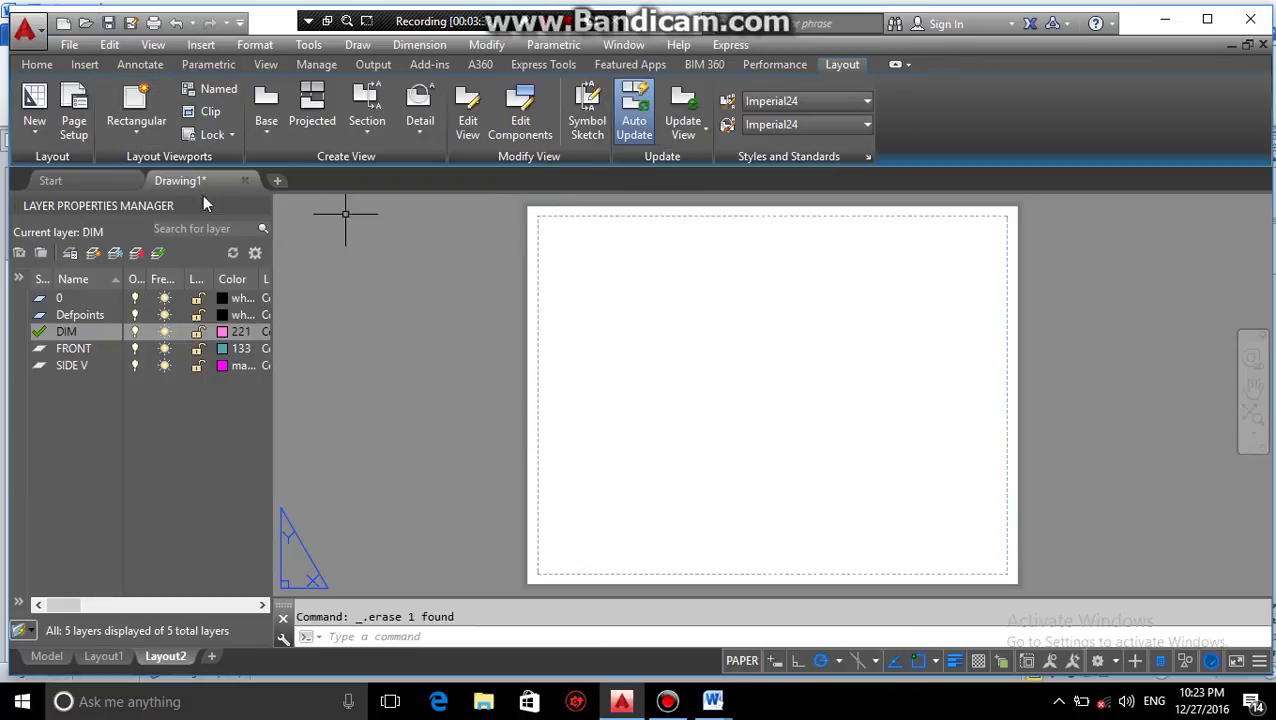
# Try a Window plot area in Layout2's page setup by picking a window around the printable area, and dismiss the page setup without applying it.
pyautogui.click(74, 105)
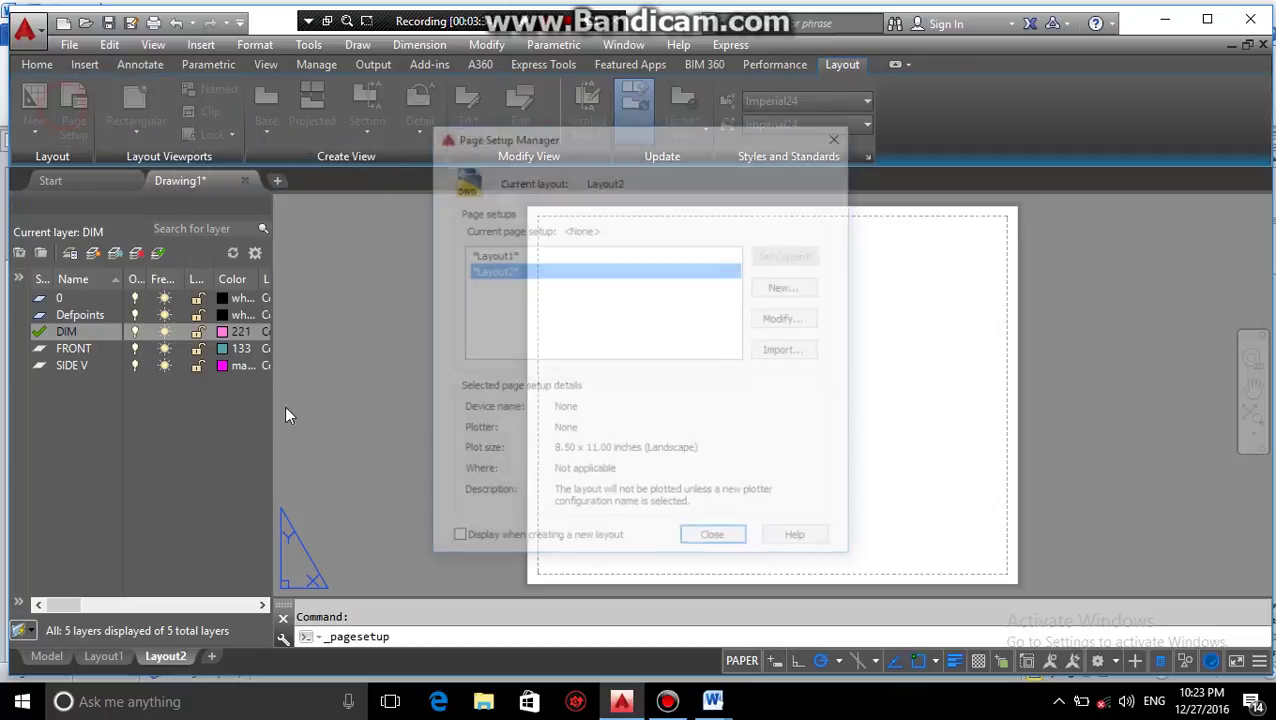
pyautogui.click(790, 318)
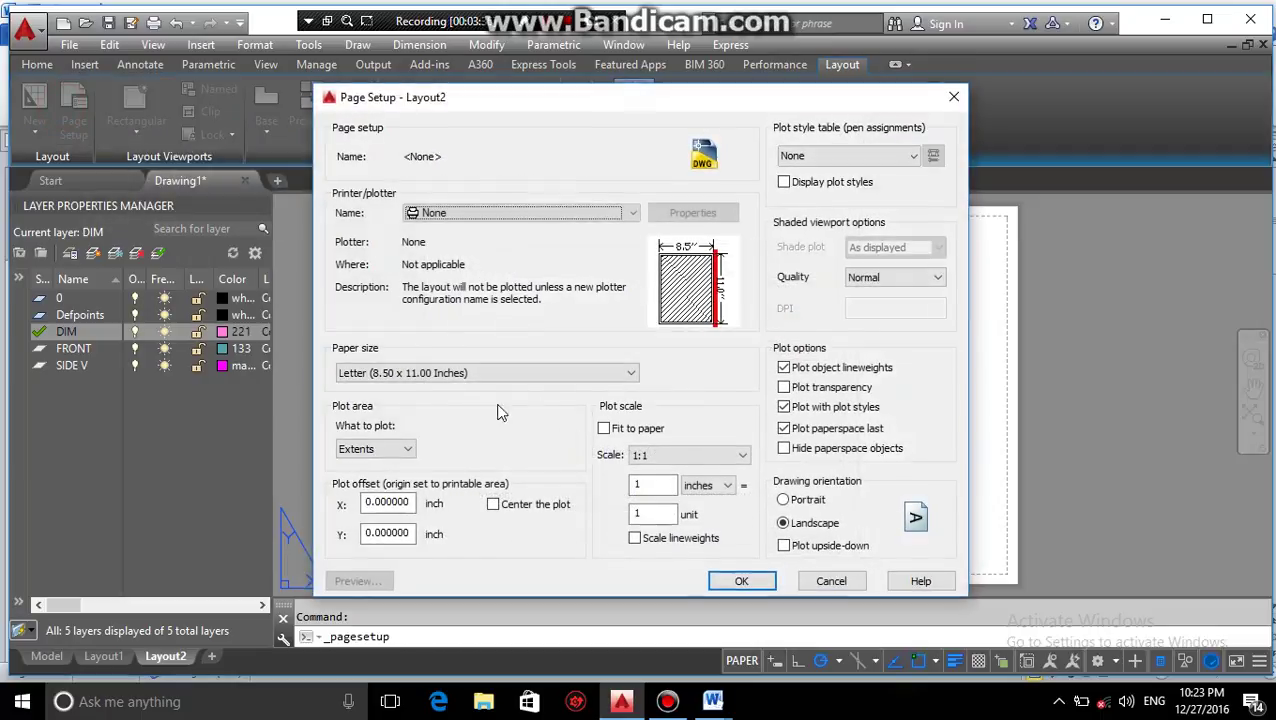
pyautogui.click(386, 451)
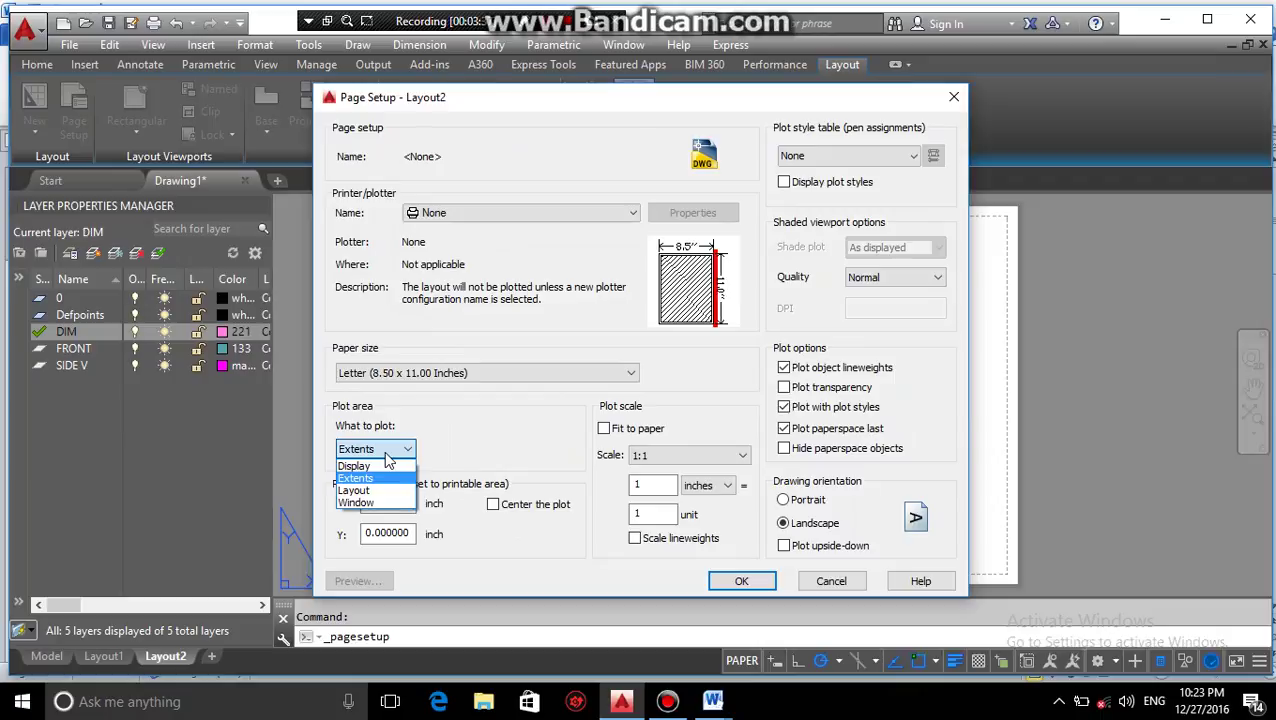
pyautogui.click(389, 503)
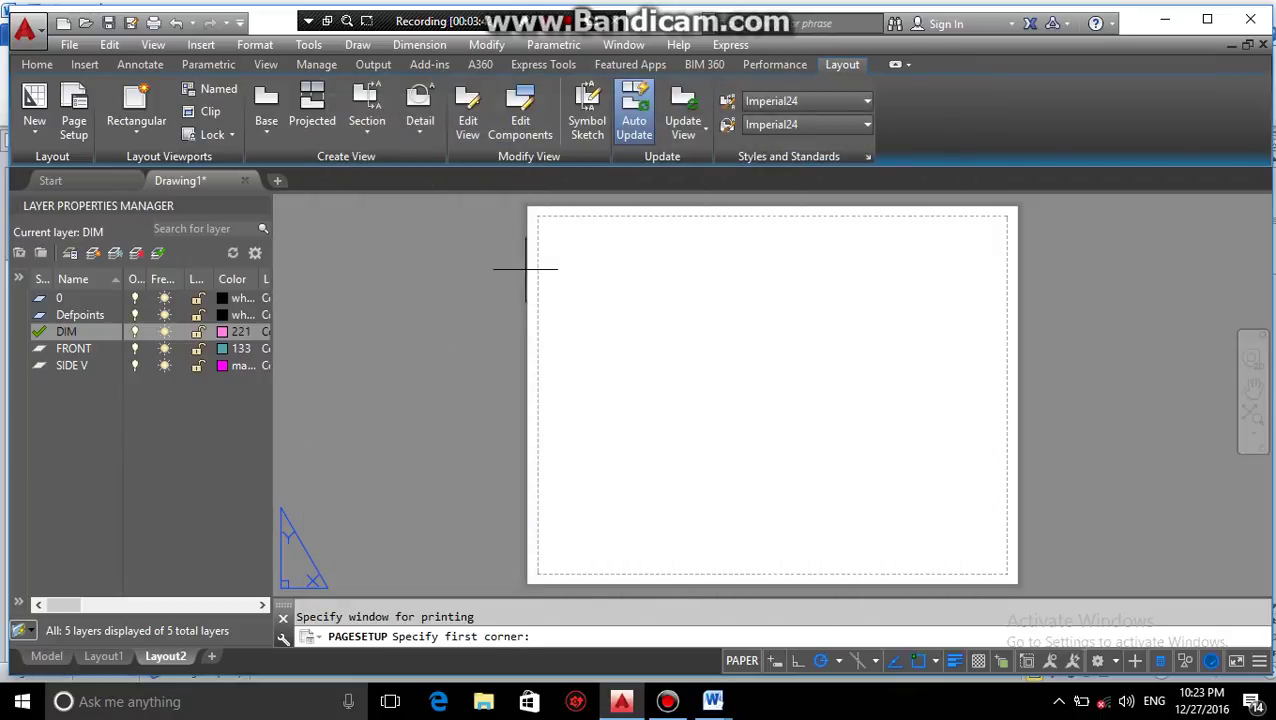
pyautogui.click(537, 217)
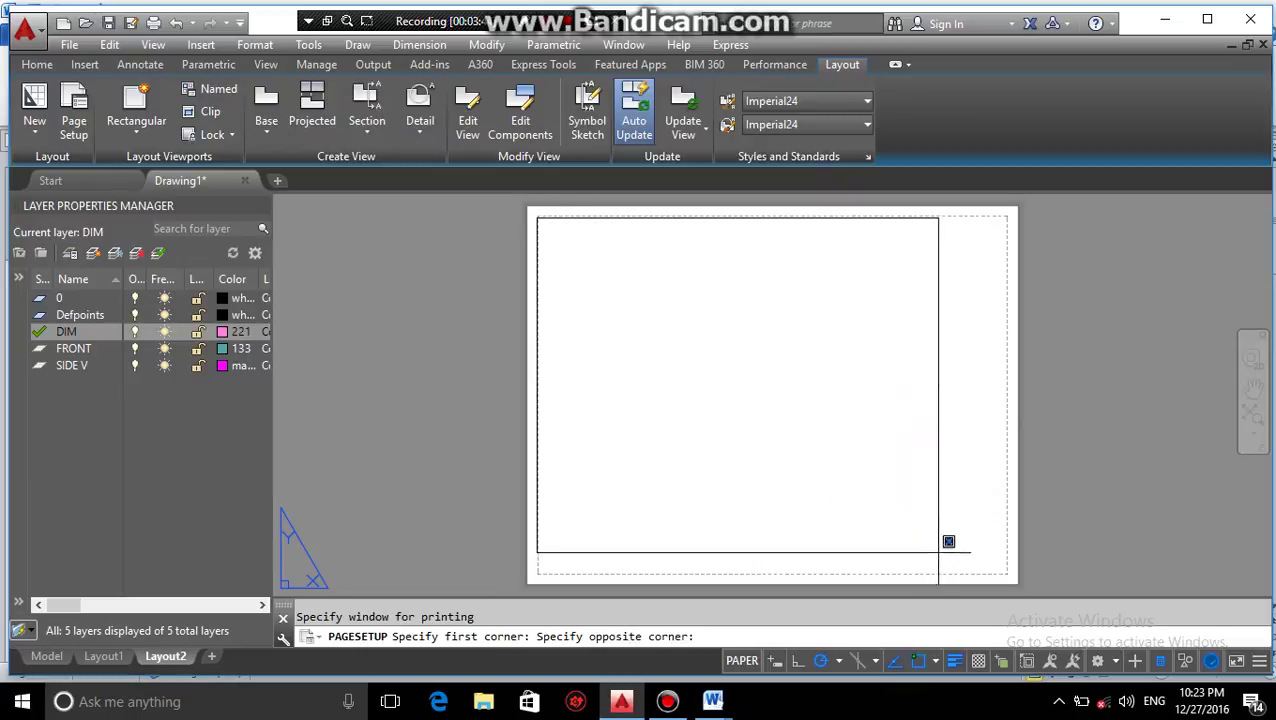
pyautogui.click(988, 582)
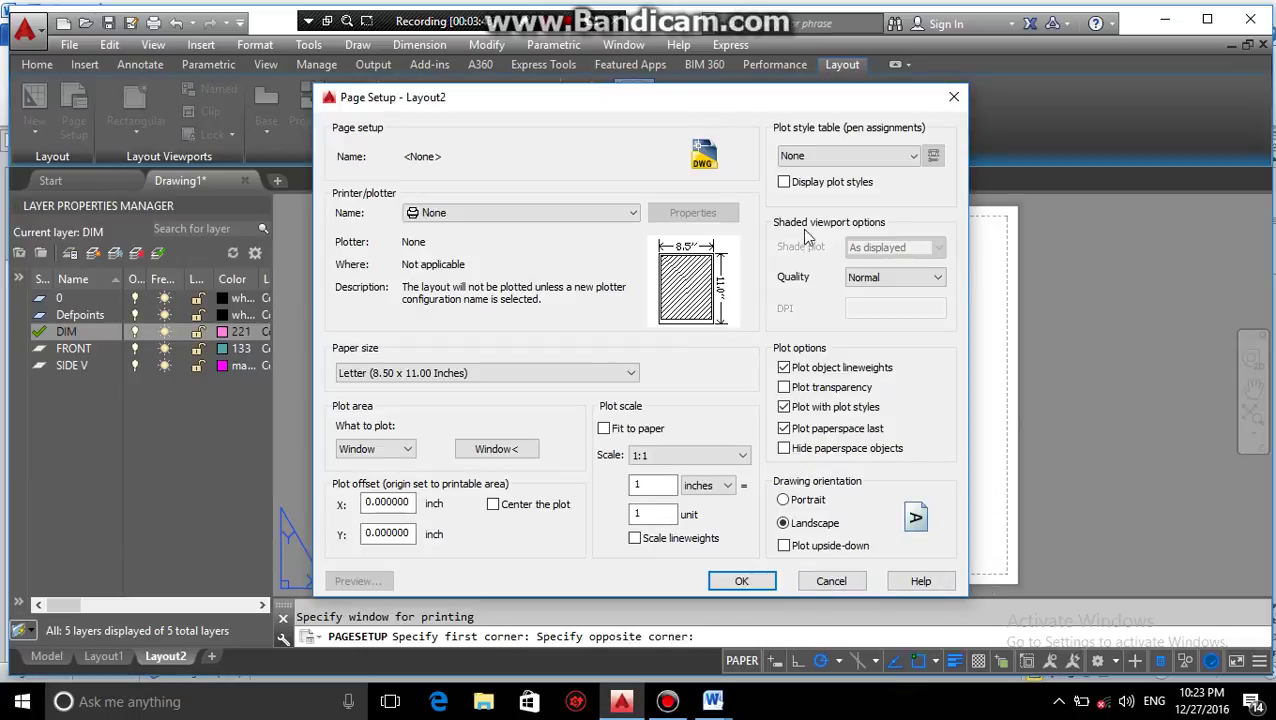
pyautogui.click(951, 99)
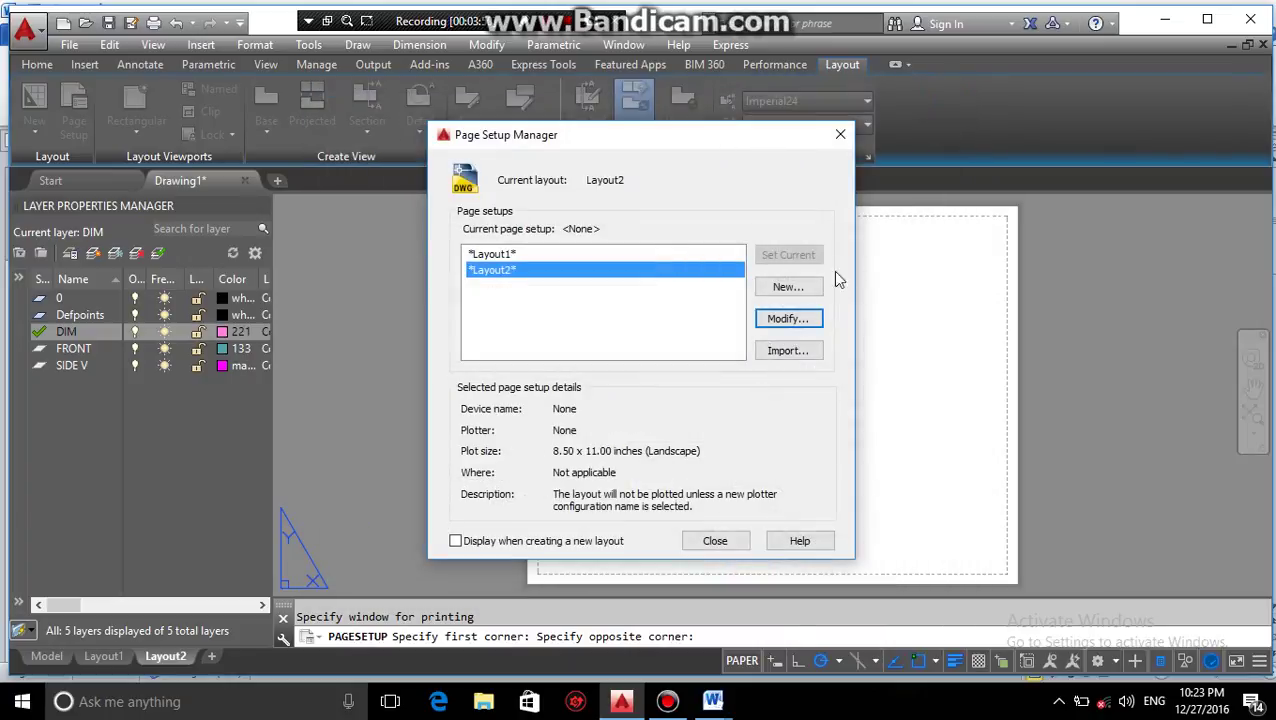
# Examine the paper size and printable area preview in Layout2's page setup and close the Page Setup Manager.
pyautogui.click(776, 325)
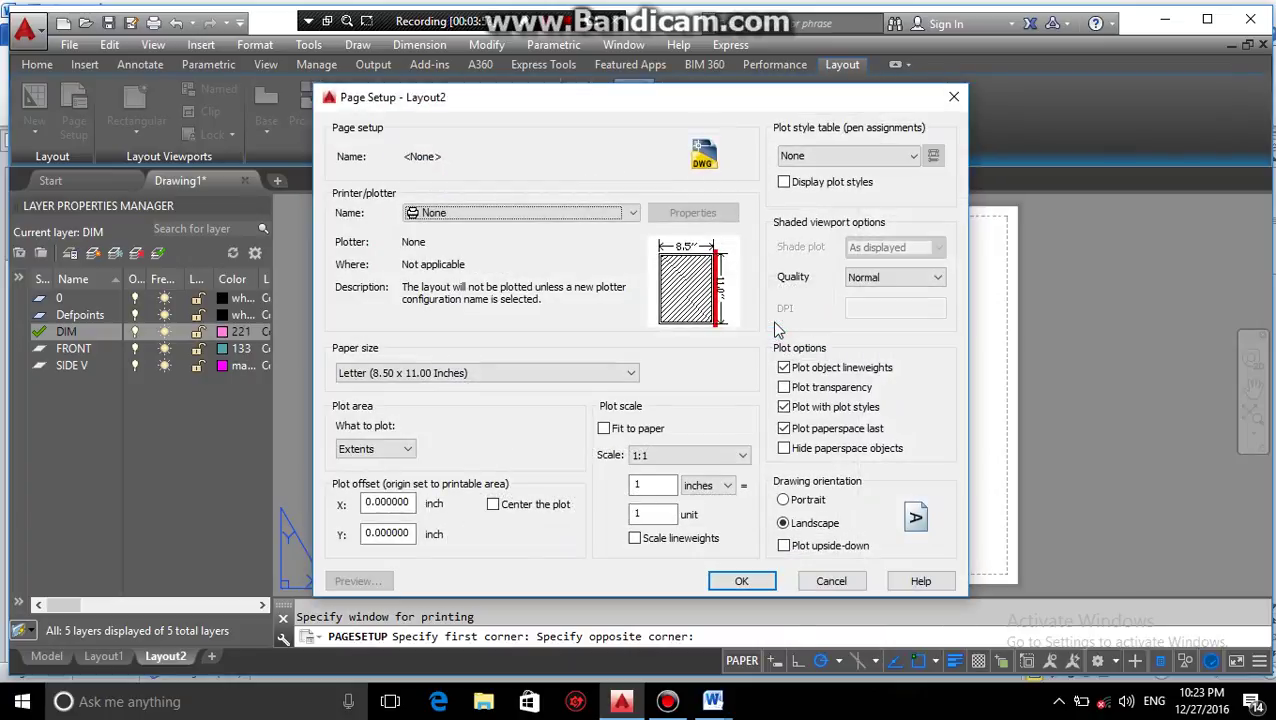
pyautogui.moveTo(727, 292)
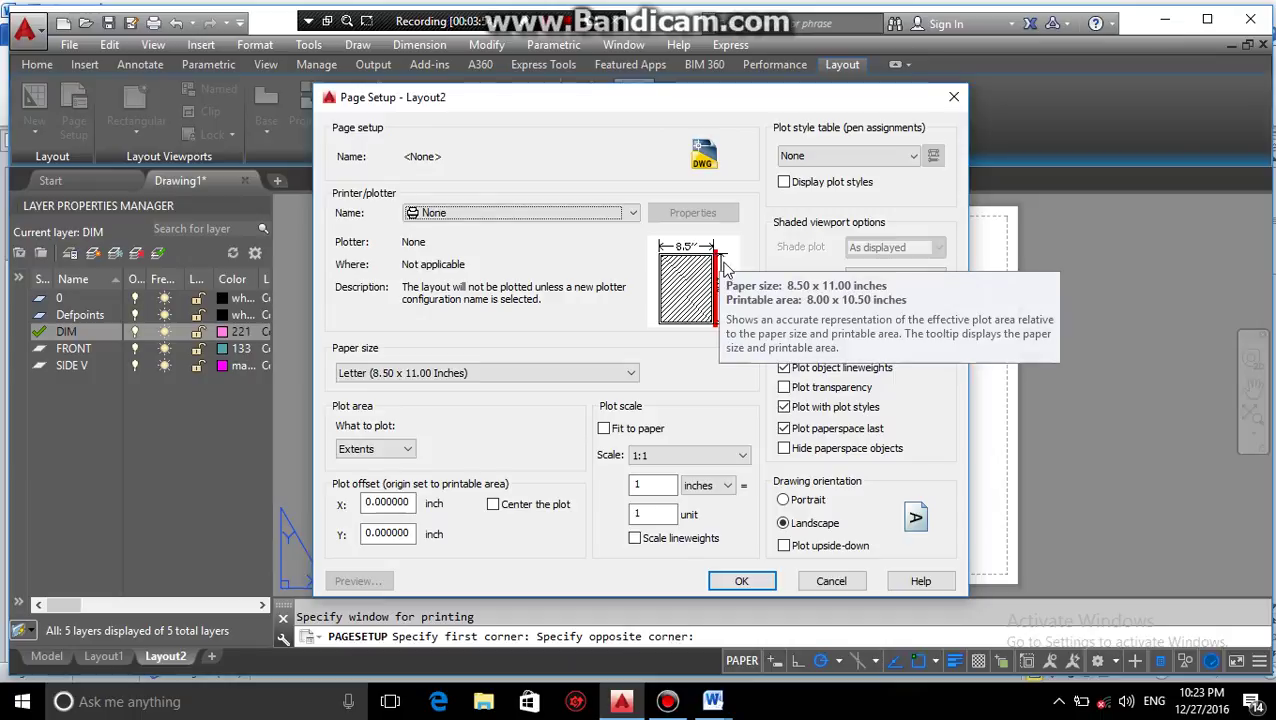
pyautogui.click(952, 98)
pyautogui.click(715, 540)
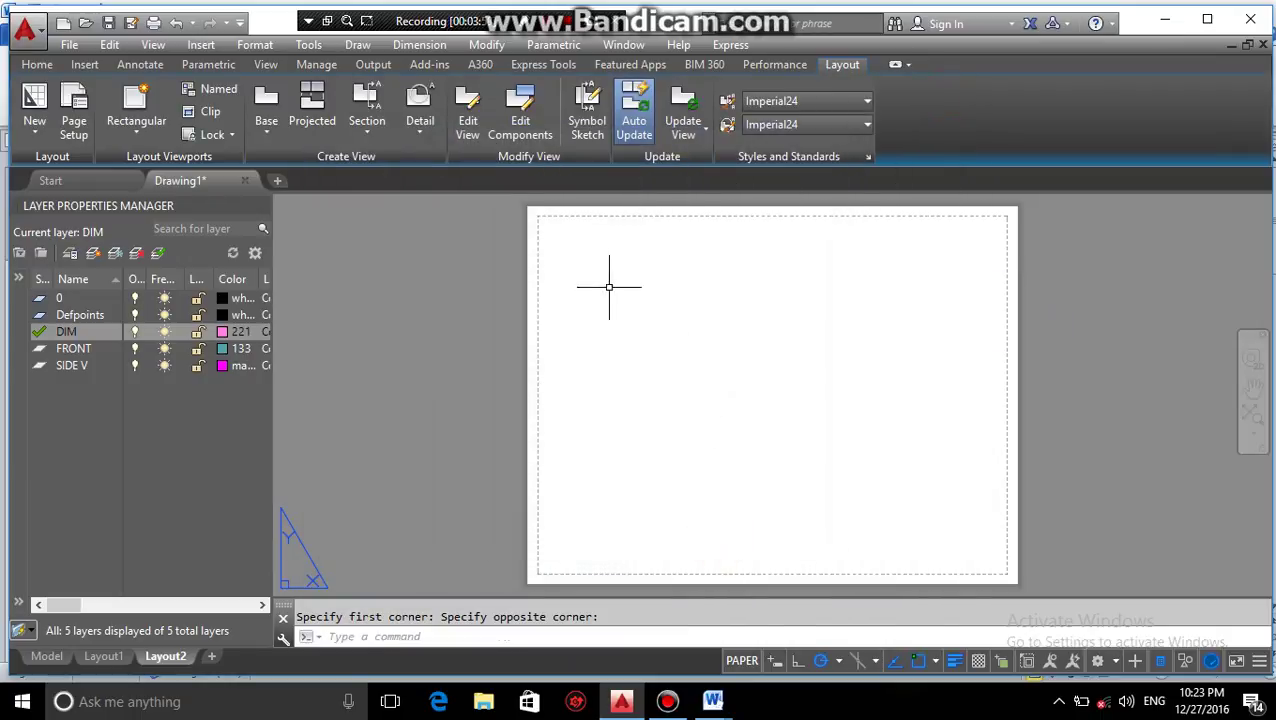
# Create a rectangular viewport filling nearly all of Layout2's printable area.
pyautogui.click(134, 100)
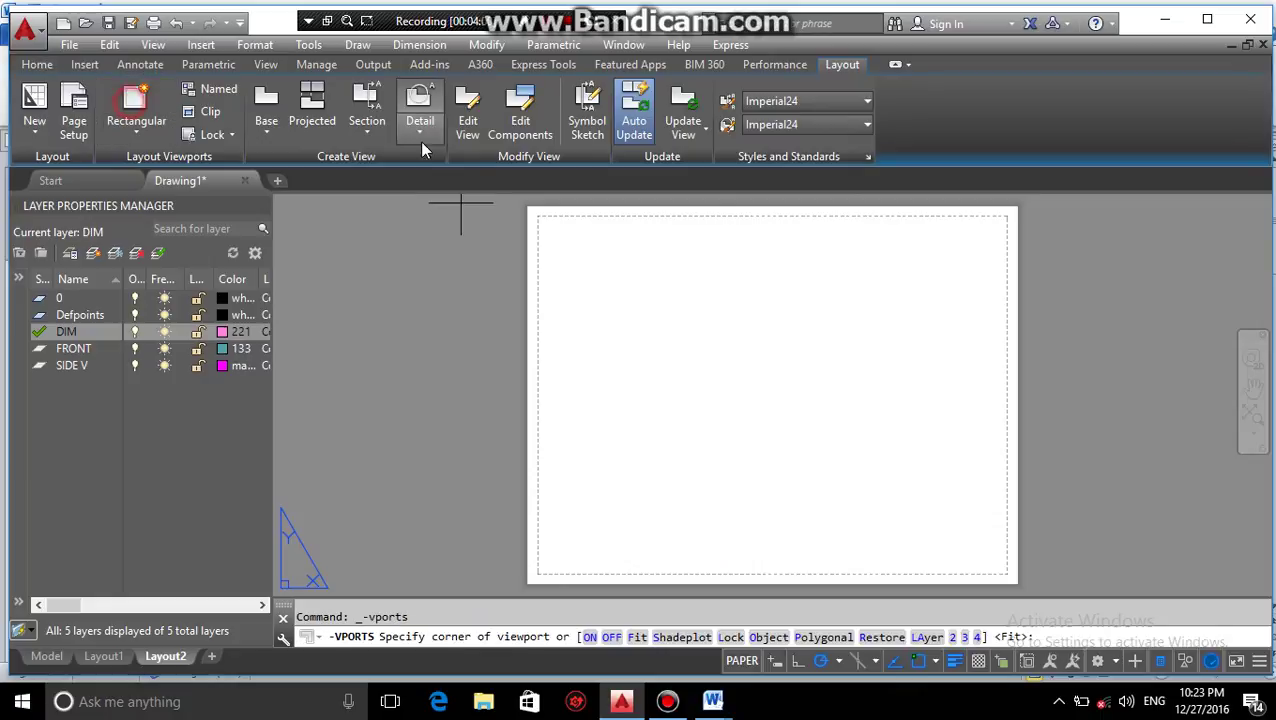
pyautogui.click(541, 216)
pyautogui.click(1000, 570)
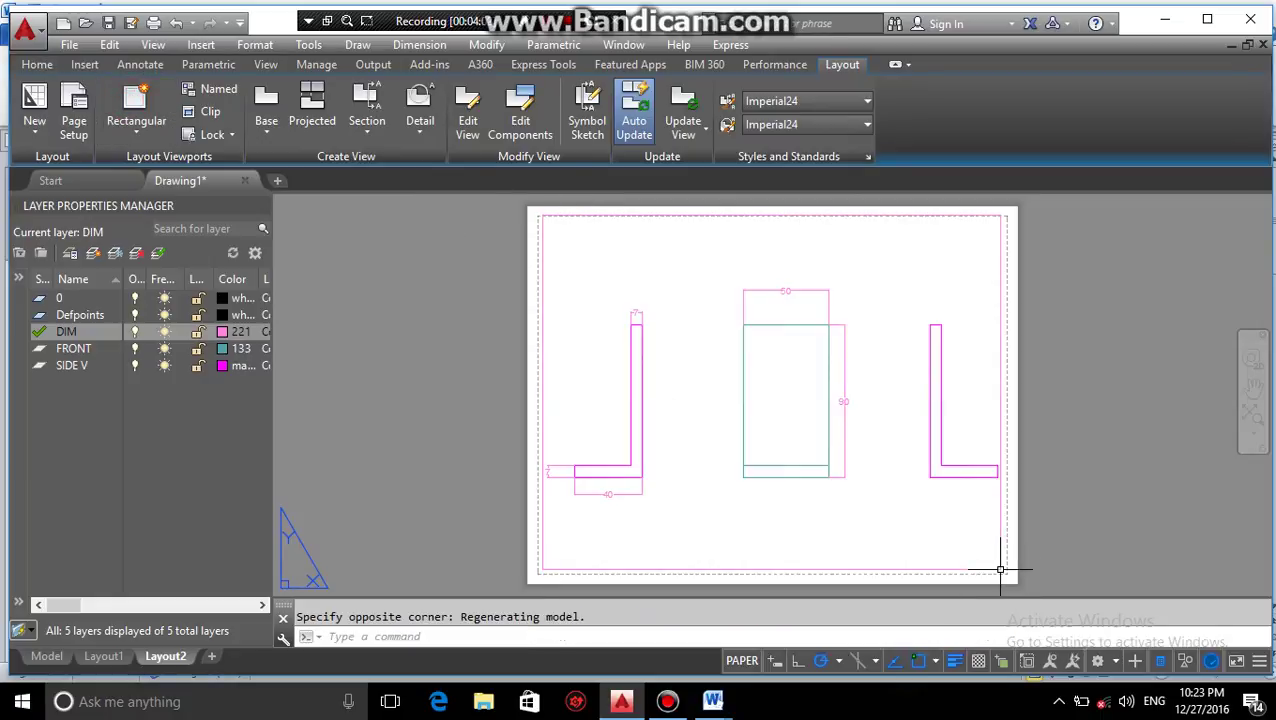
# Set the plot area of Layout2's page setup to Display, apply it and close the Page Setup Manager.
pyautogui.click(74, 118)
pyautogui.click(789, 319)
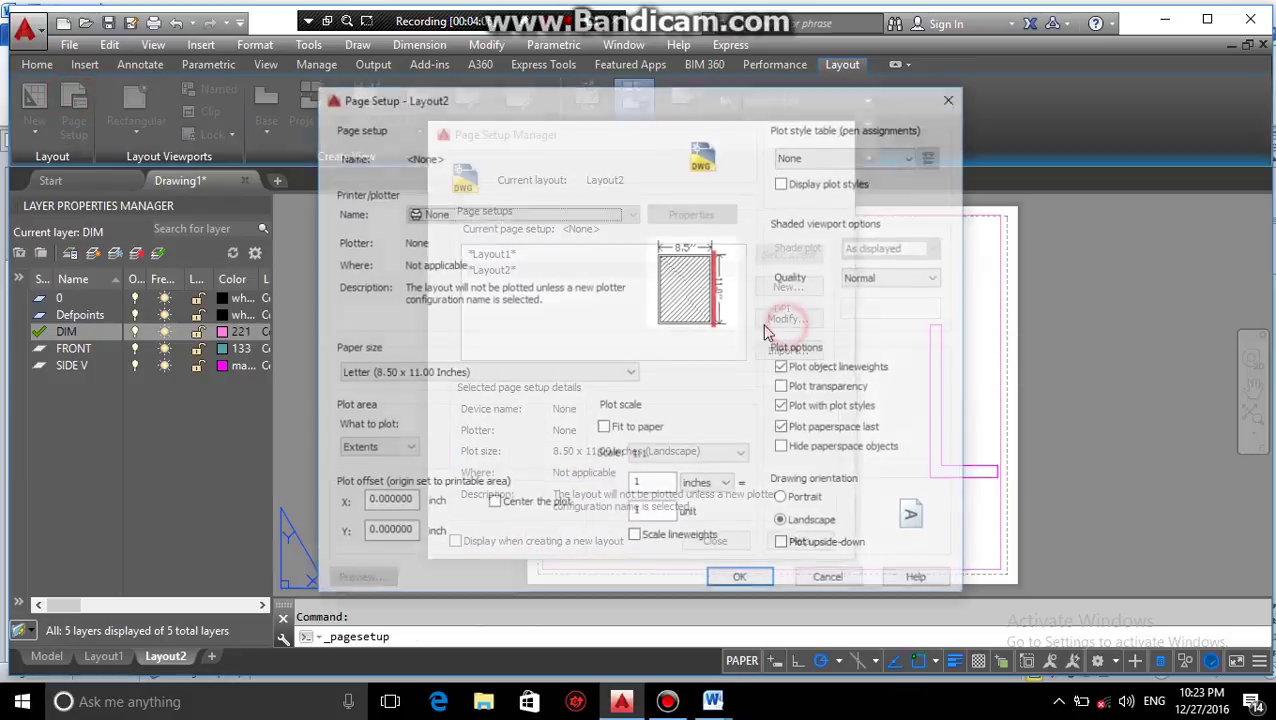
pyautogui.click(398, 450)
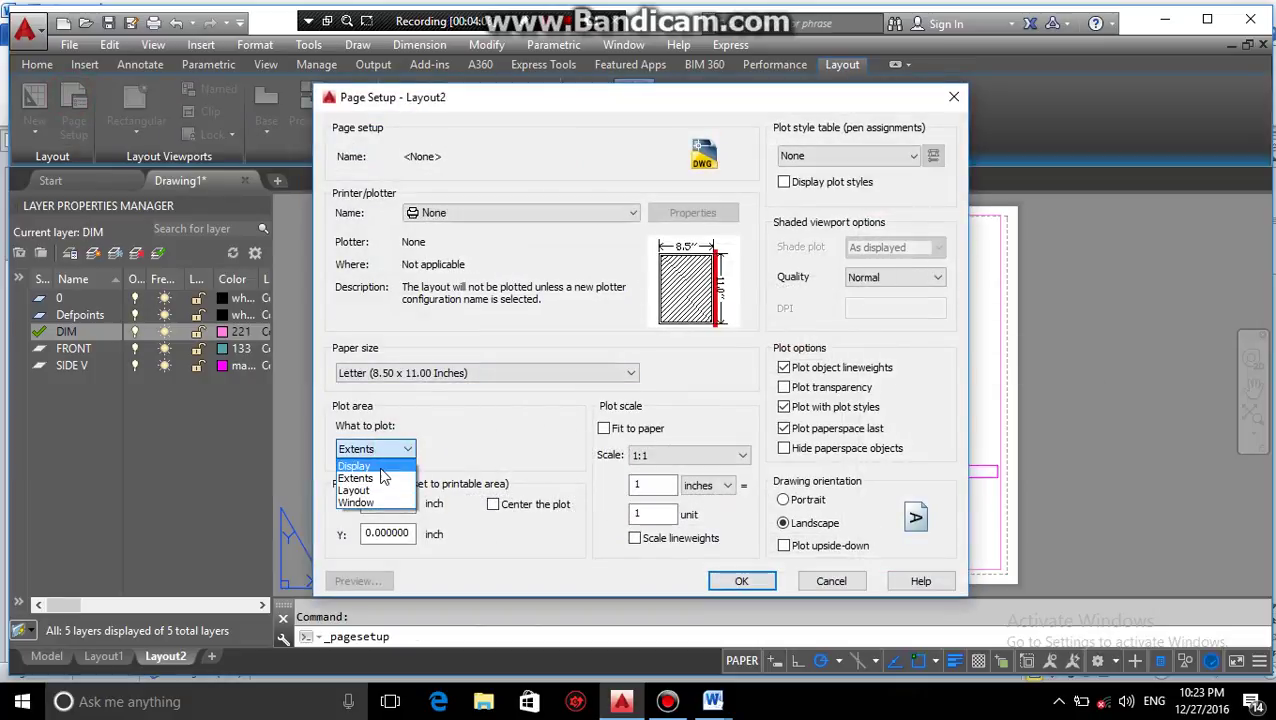
pyautogui.click(381, 477)
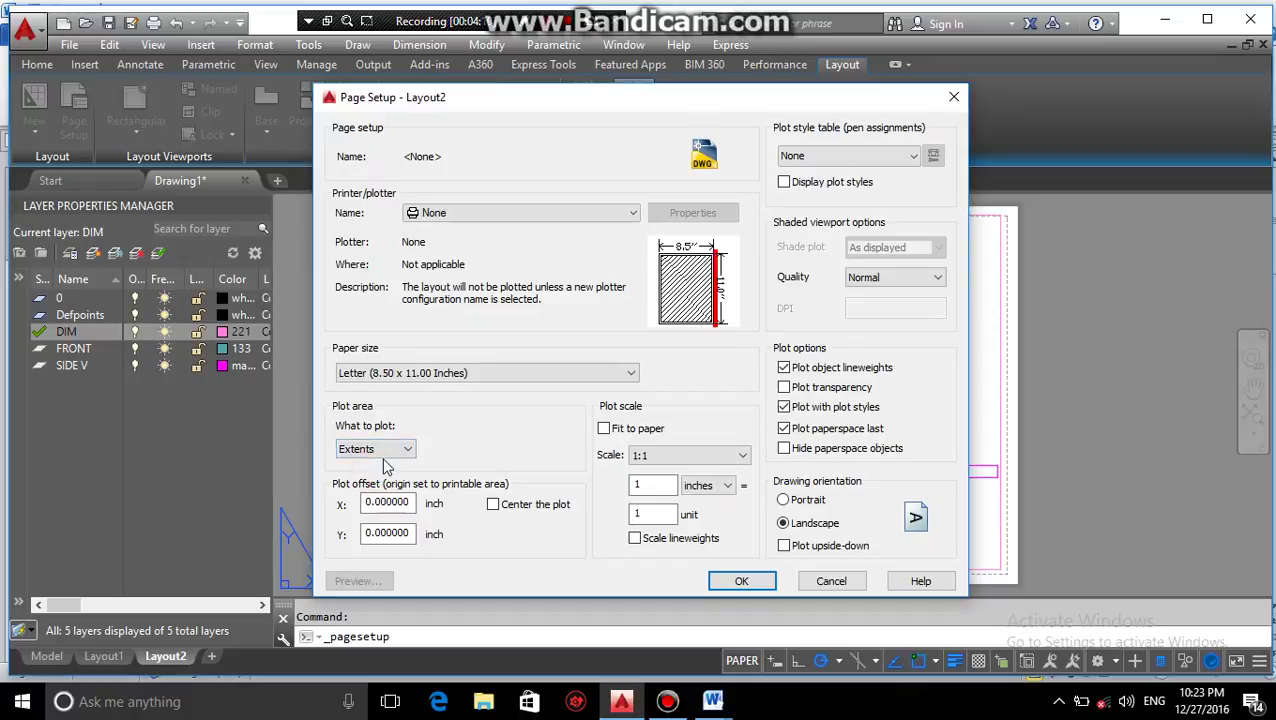
pyautogui.click(384, 450)
pyautogui.click(364, 466)
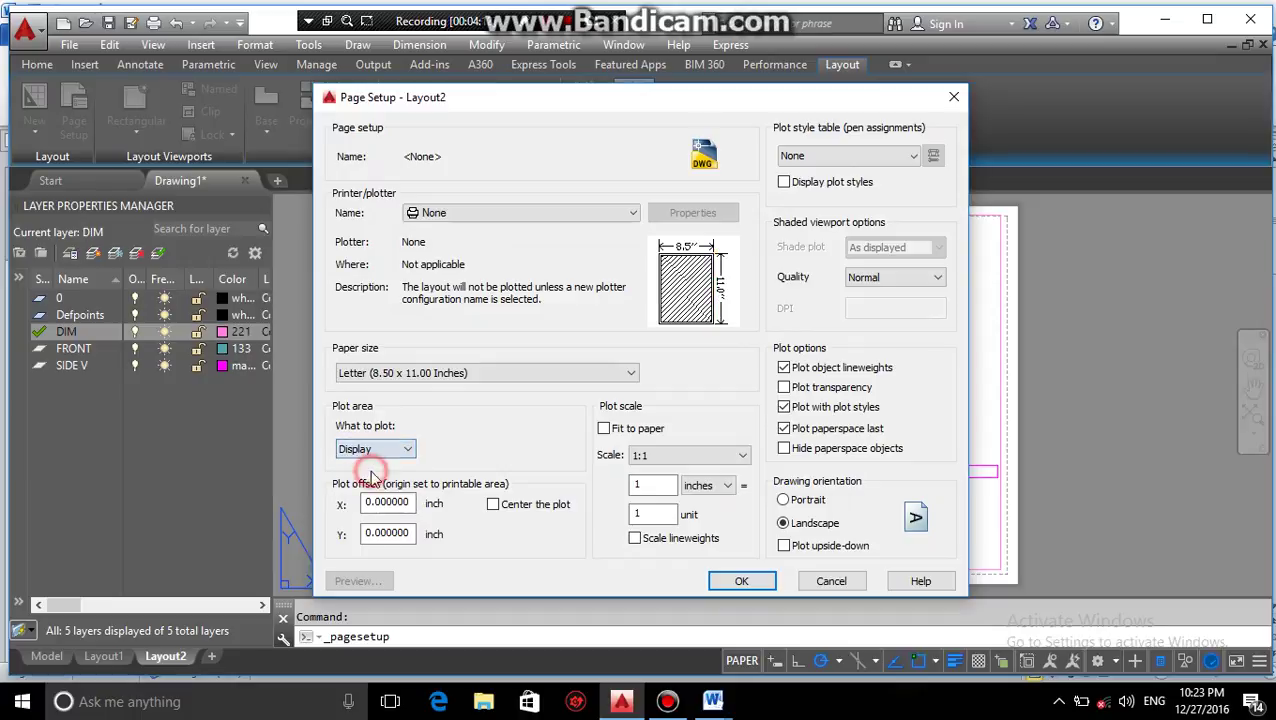
pyautogui.click(725, 582)
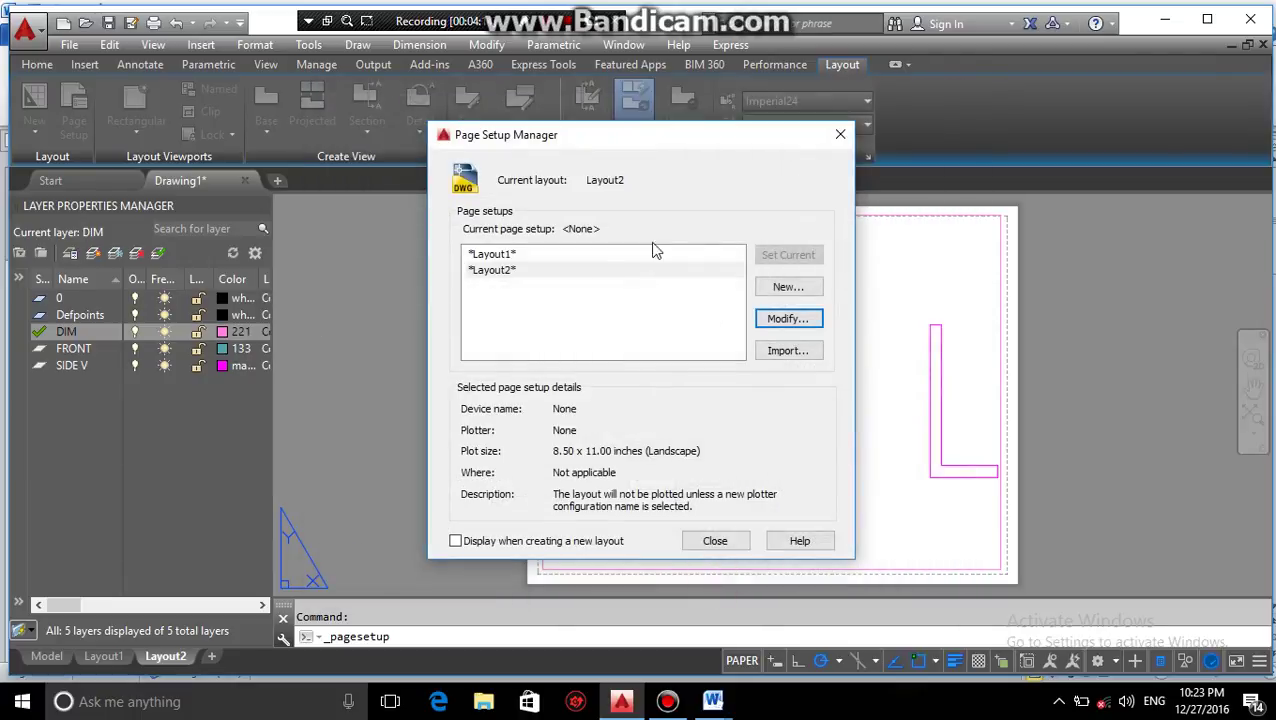
pyautogui.click(742, 540)
# Delete the viewport that extends beyond the sheet on Layout2.
pyautogui.scroll(-2, 359, 377)
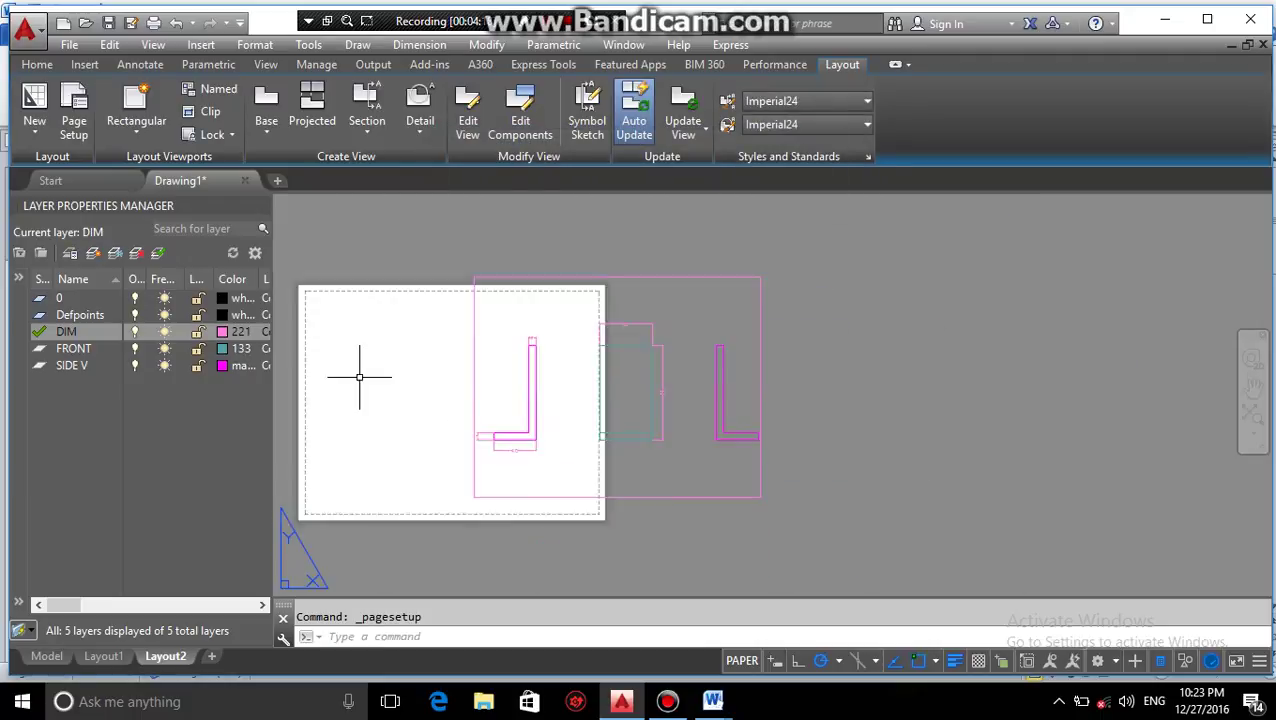
pyautogui.scroll(-3, 359, 377)
pyautogui.scroll(3, 363, 377)
pyautogui.moveTo(365, 376); pyautogui.dragTo(483, 388, button='middle')
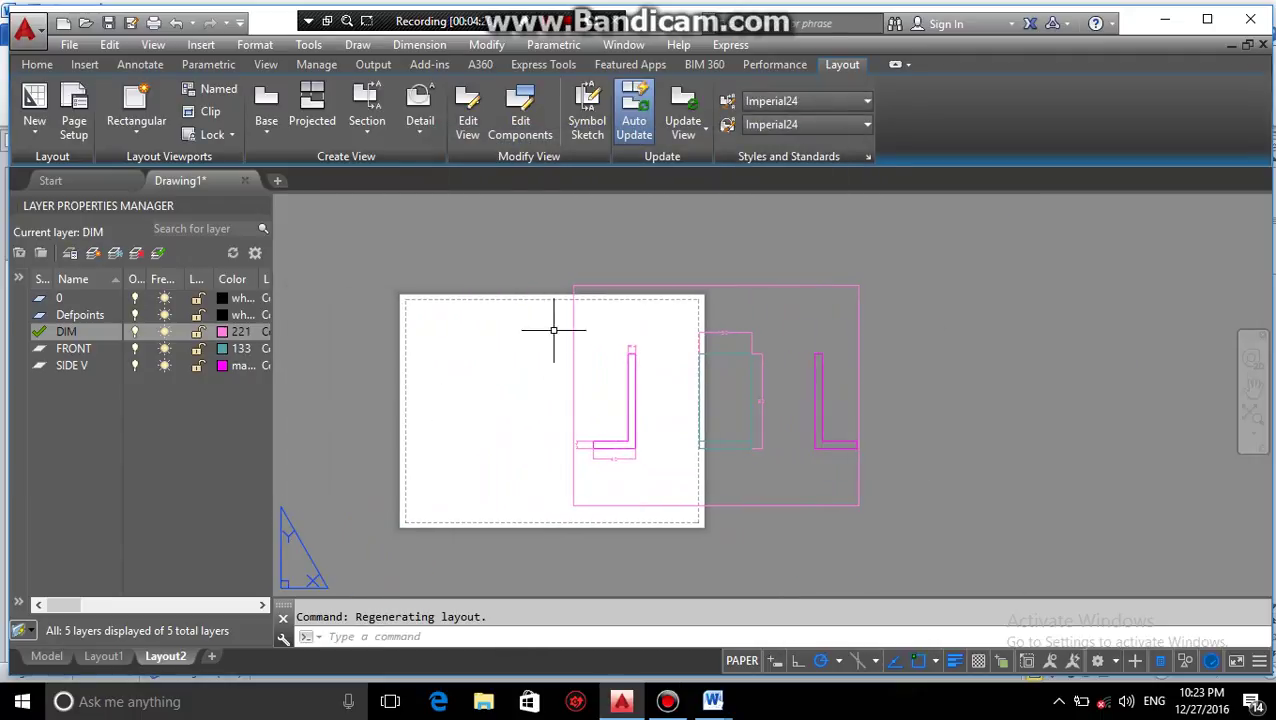
pyautogui.click(573, 286)
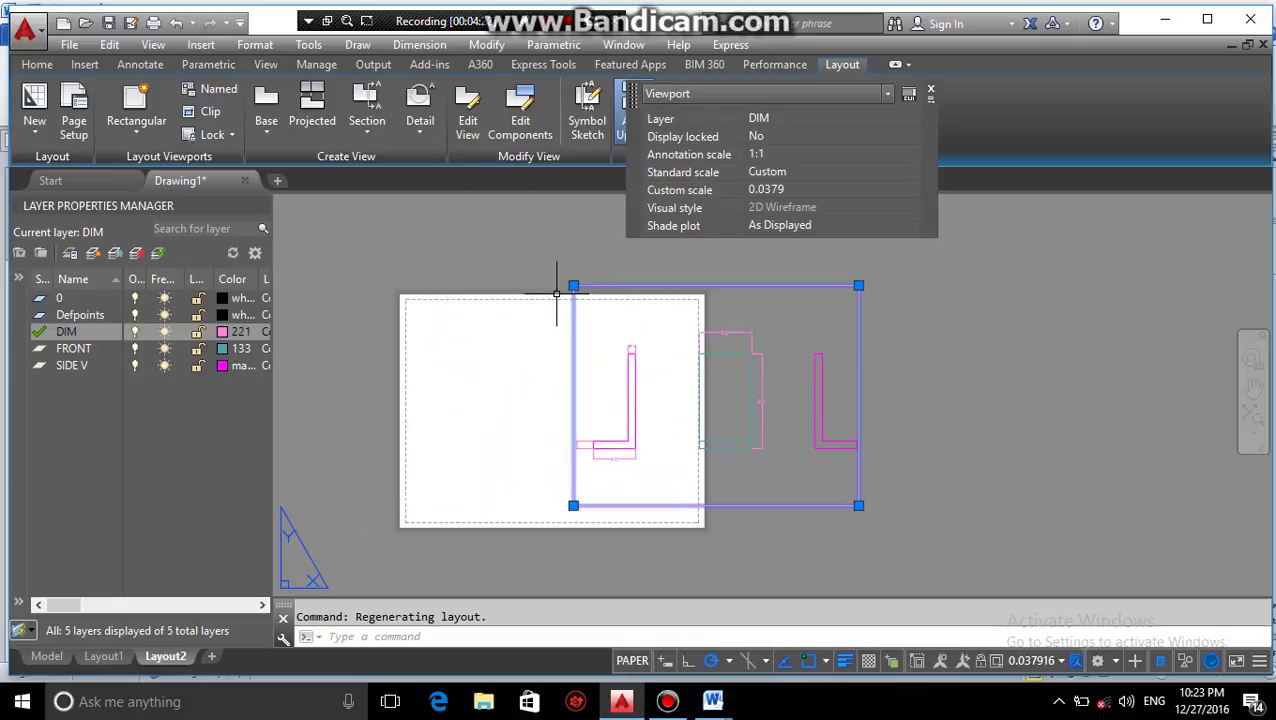
pyautogui.press('Delete')
pyautogui.click(130, 98)
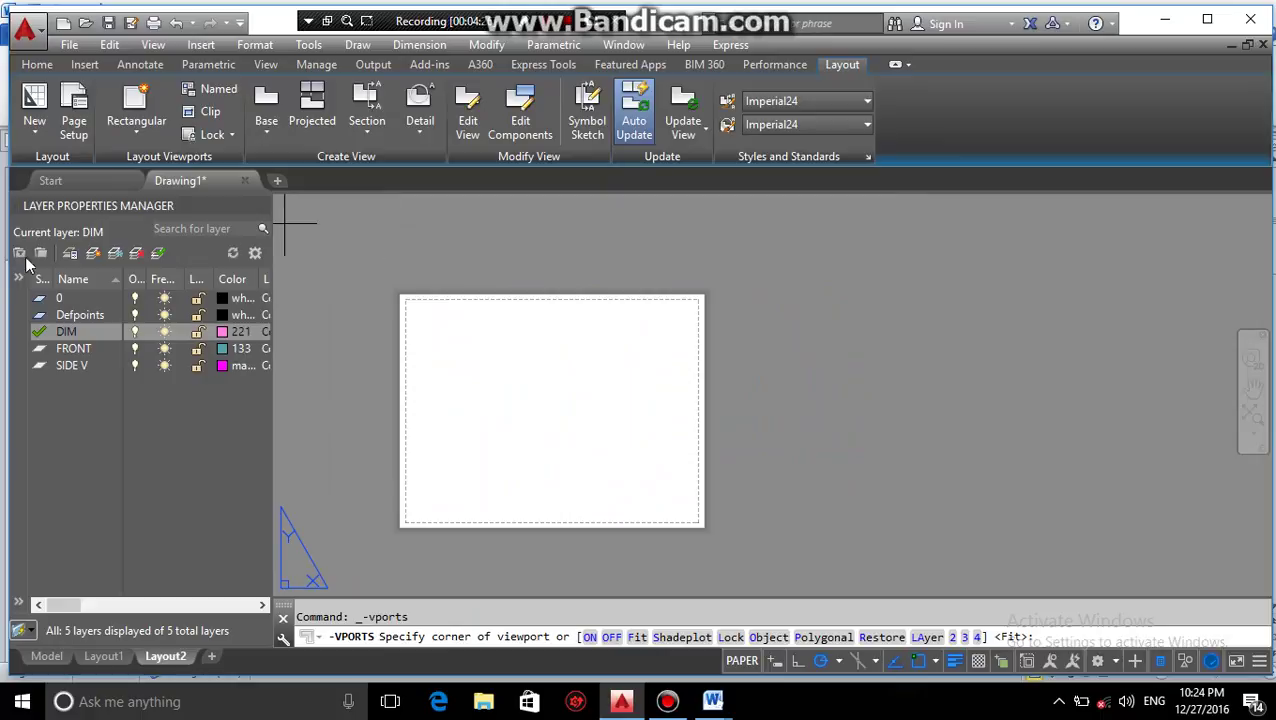
pyautogui.click(74, 122)
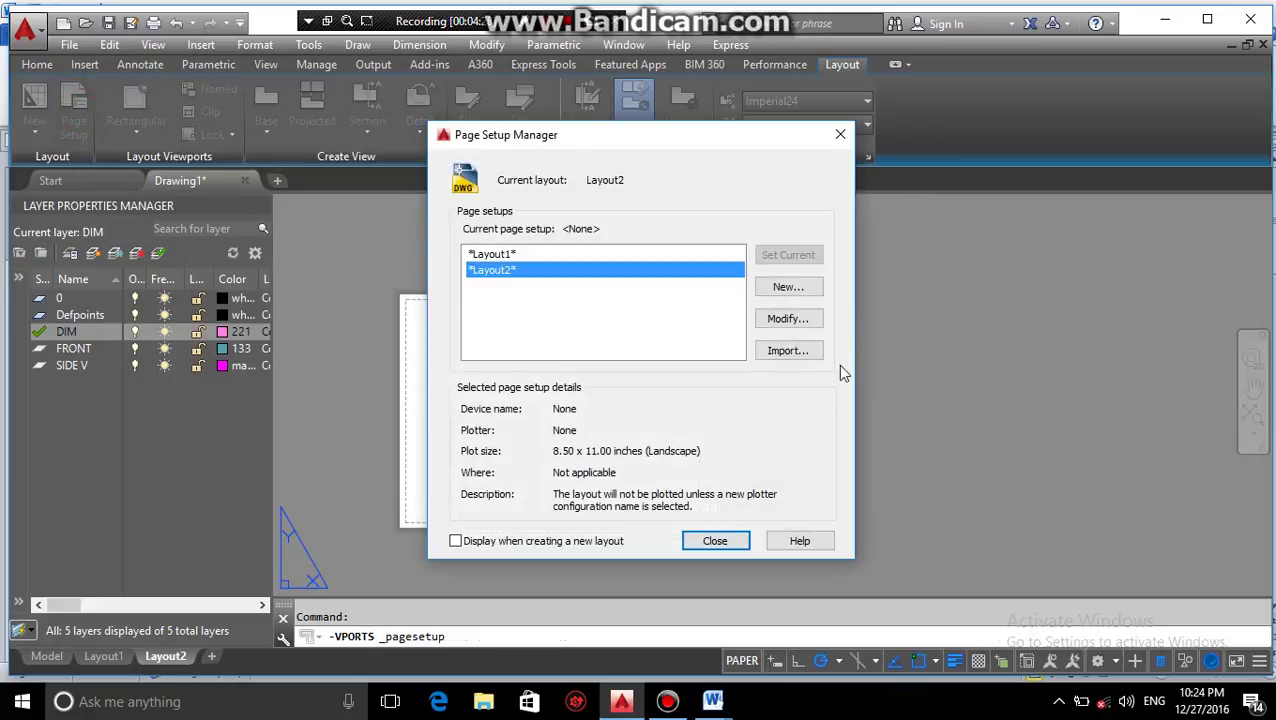
pyautogui.click(786, 318)
pyautogui.click(375, 449)
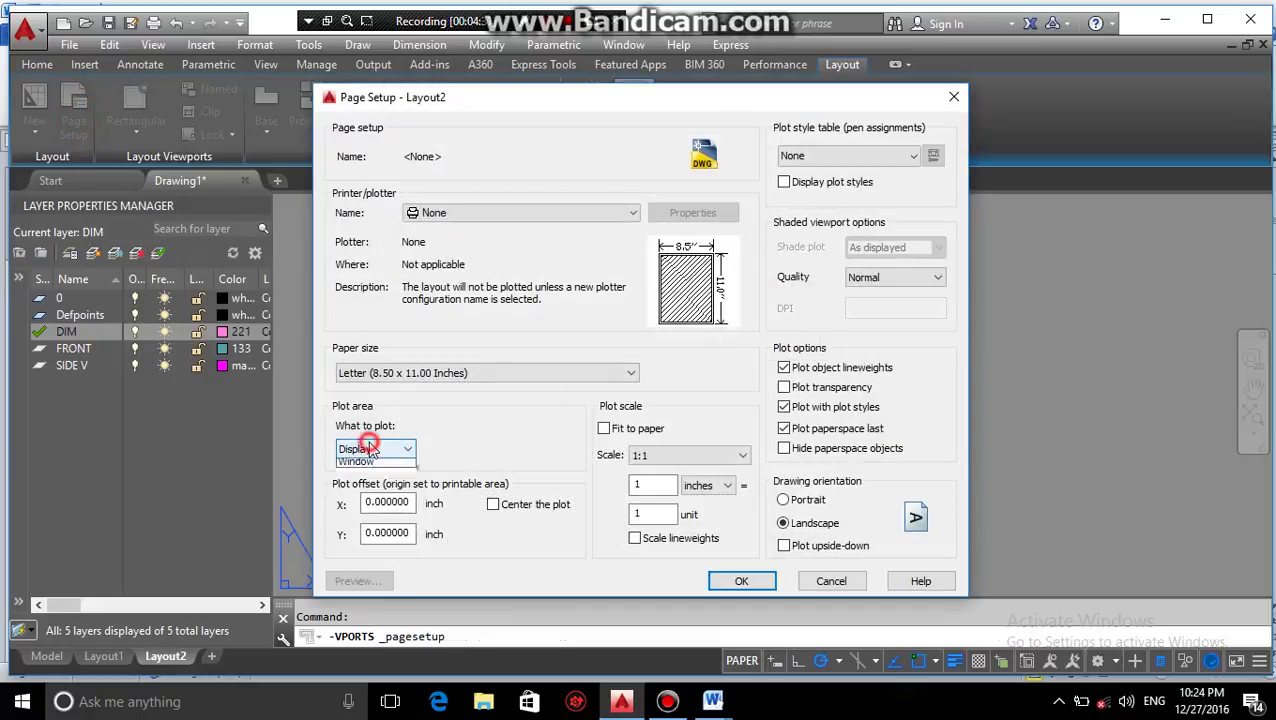
pyautogui.click(358, 502)
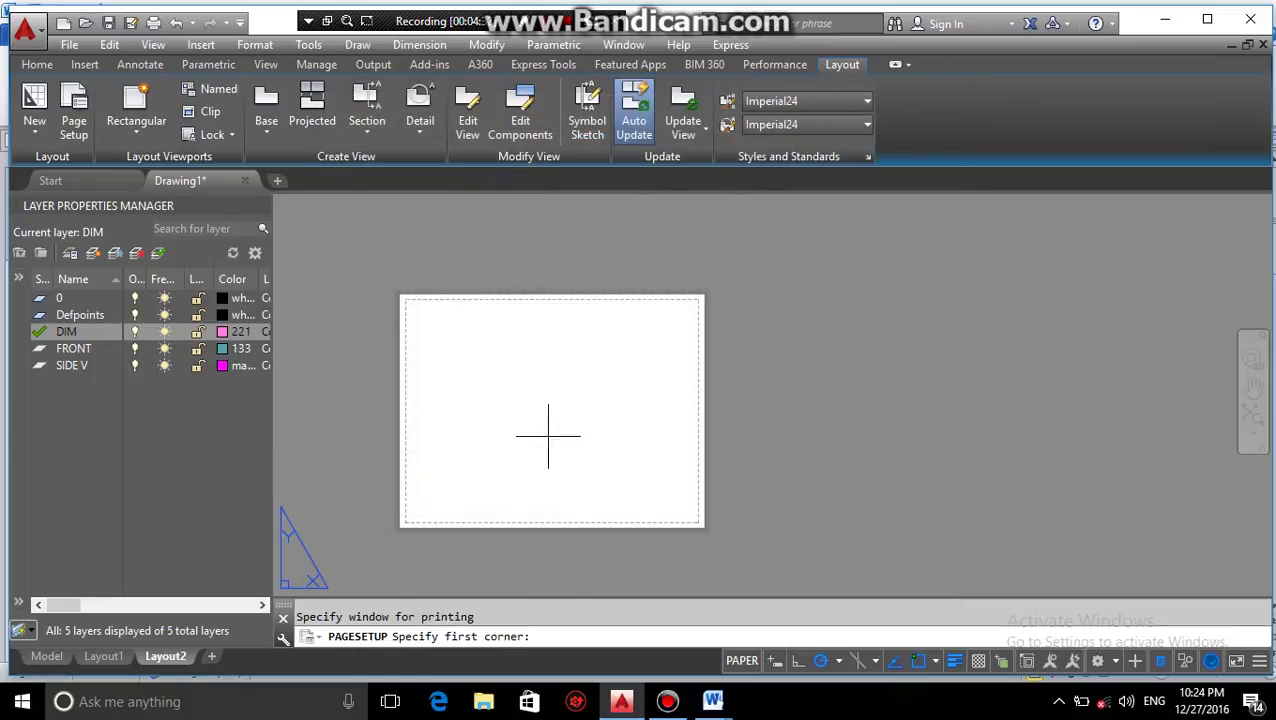
# Set the plot area of Layout2's page setup to Extents, apply it and close the Page Setup Manager.
pyautogui.click(72, 120)
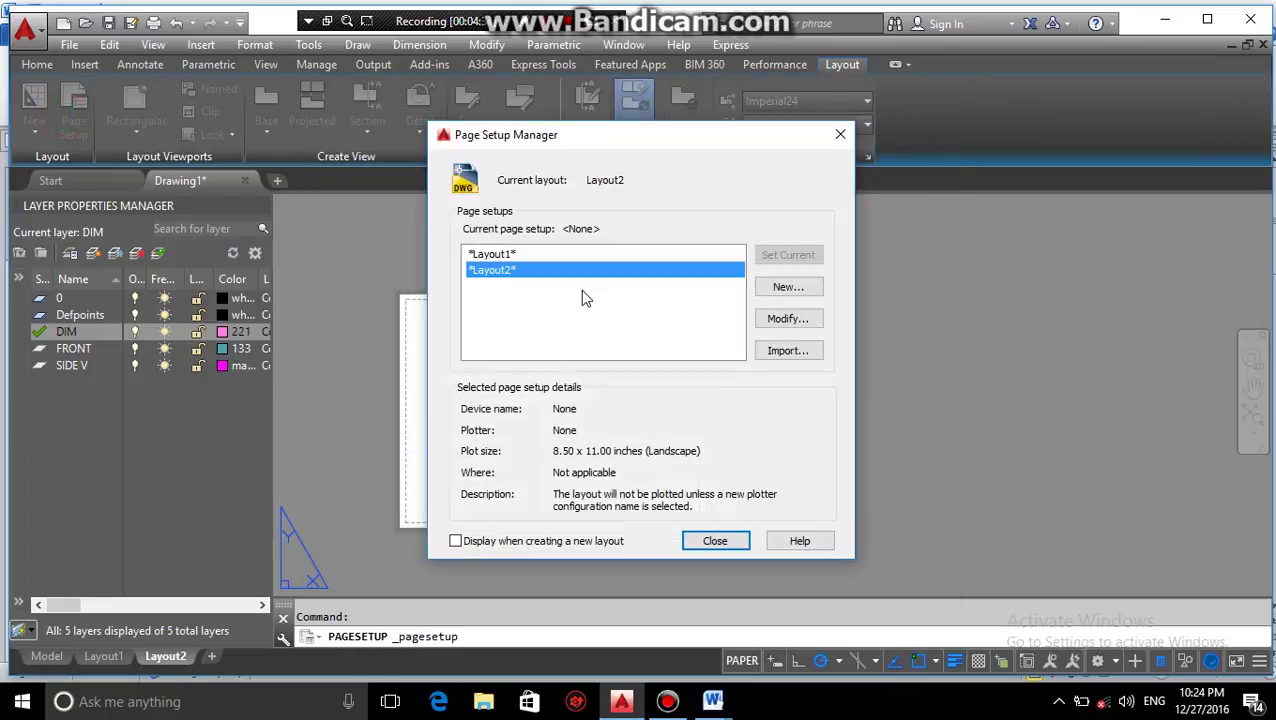
pyautogui.click(786, 318)
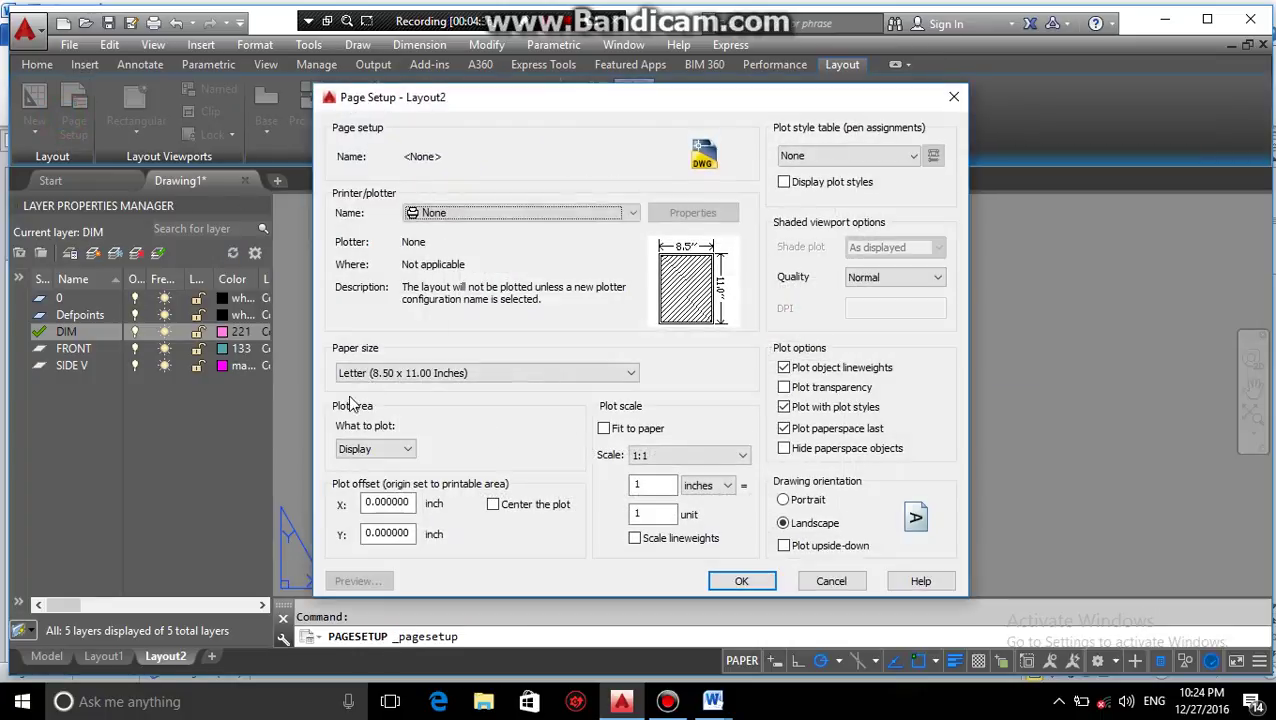
pyautogui.click(385, 455)
pyautogui.click(360, 465)
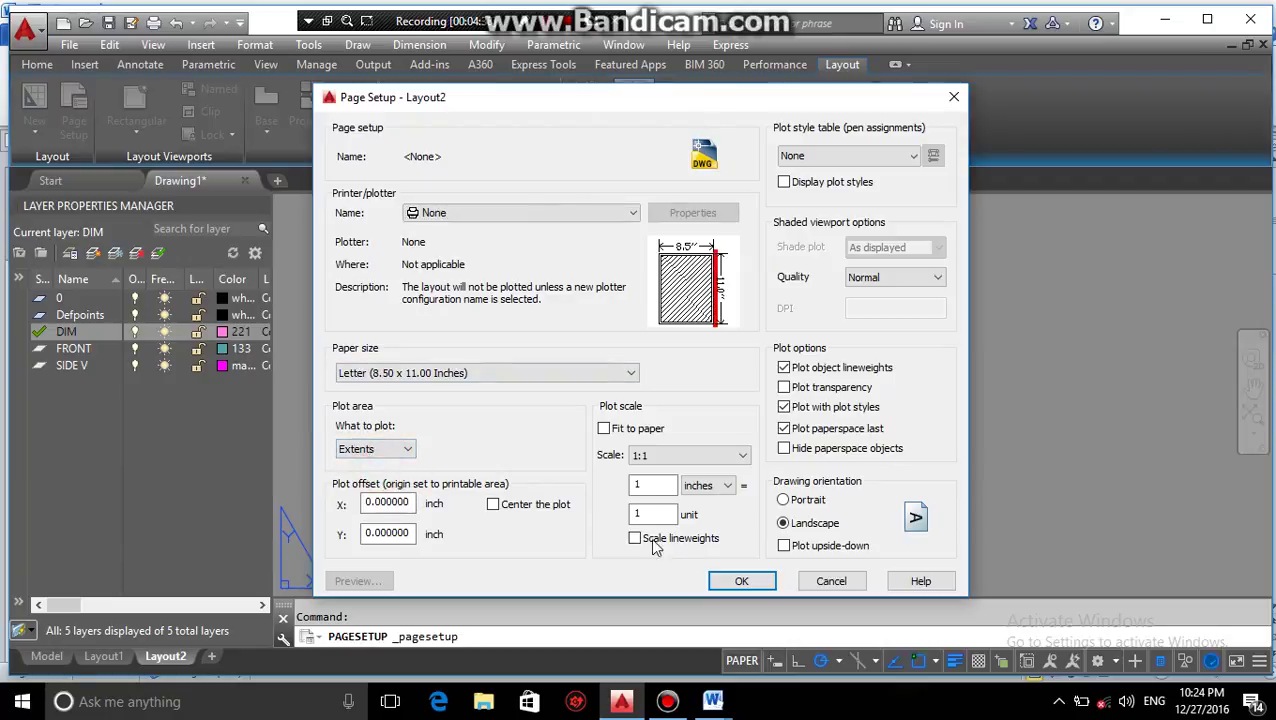
pyautogui.click(737, 581)
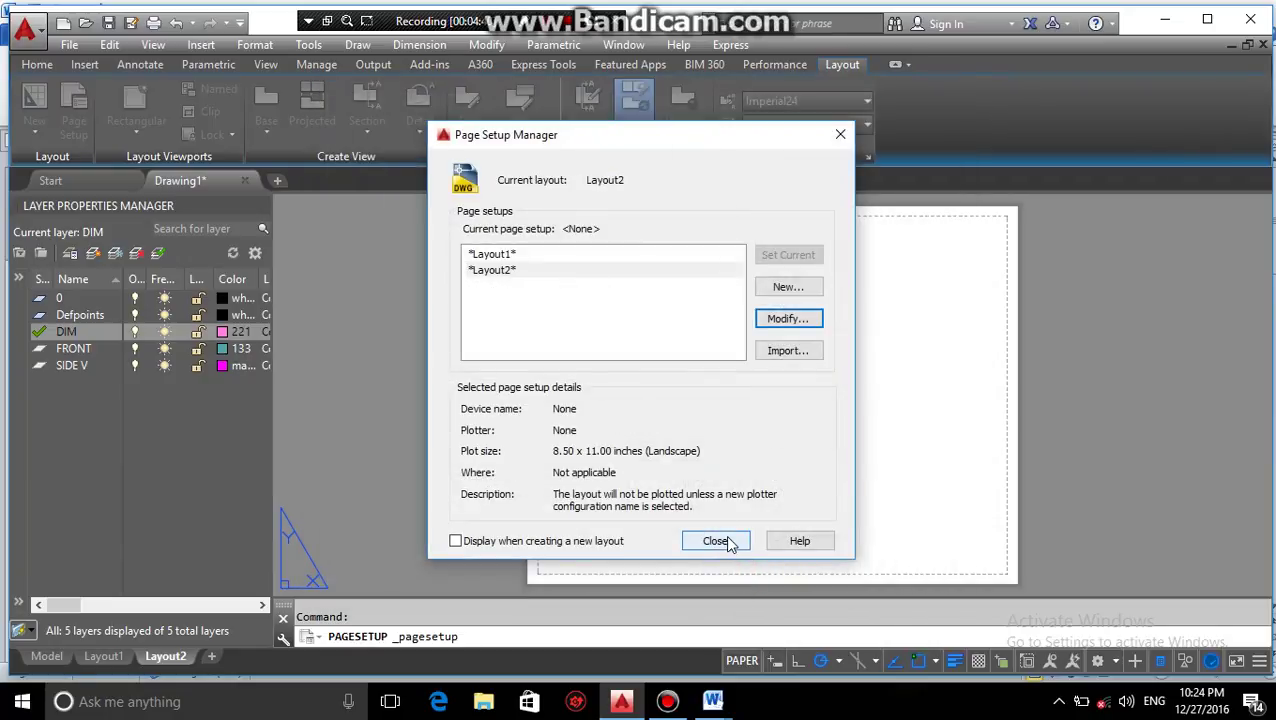
pyautogui.click(694, 546)
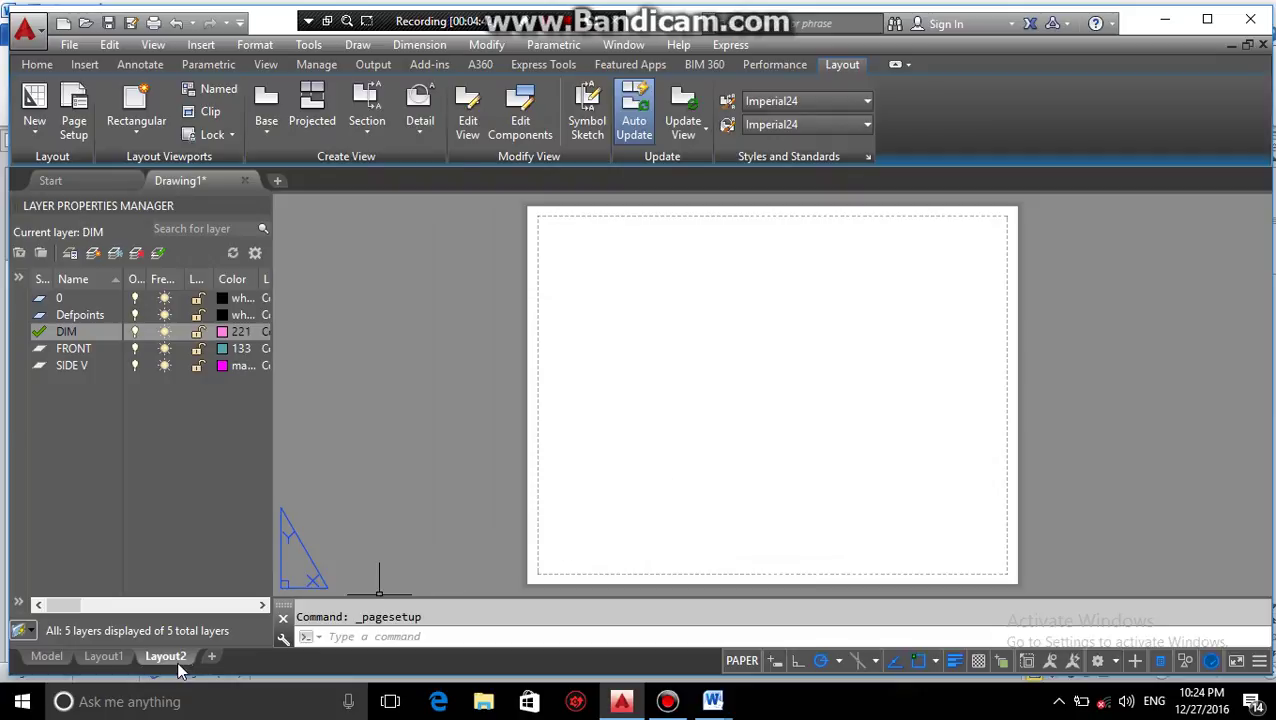
# Create a rectangular viewport covering most of Layout2's printable area, leaving a narrow strip along its right edge.
pyautogui.click(136, 105)
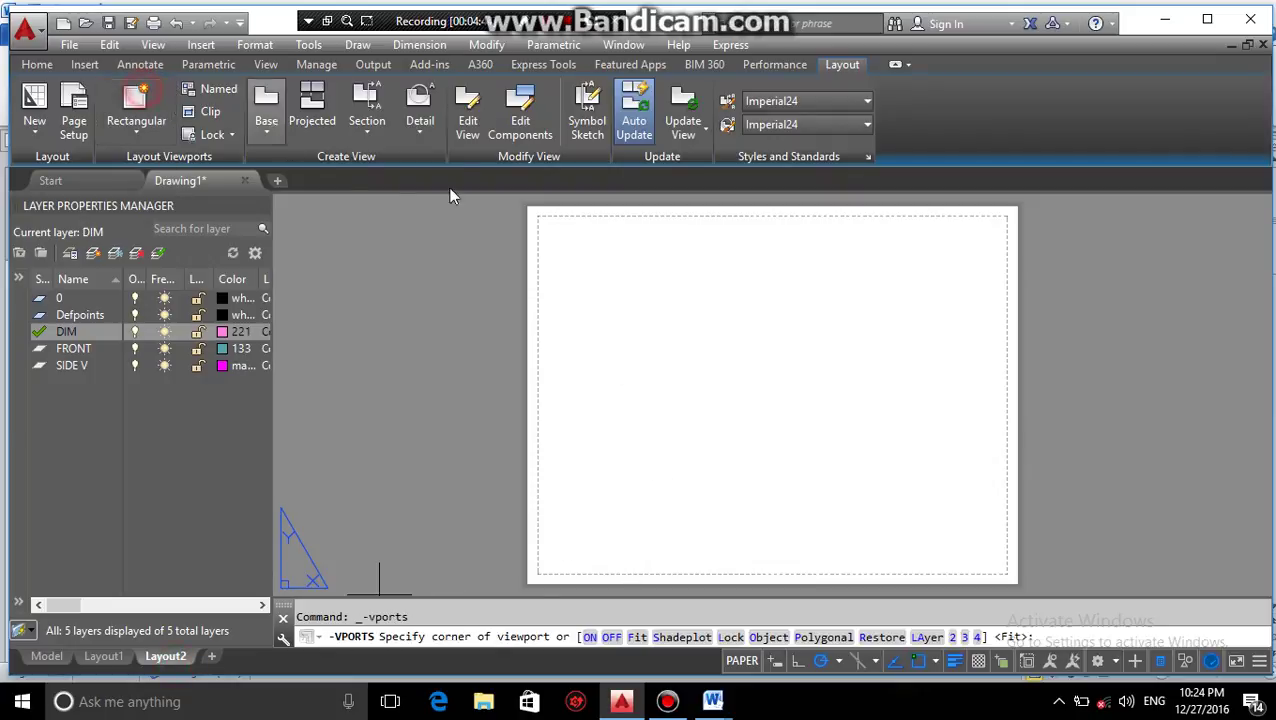
pyautogui.click(543, 215)
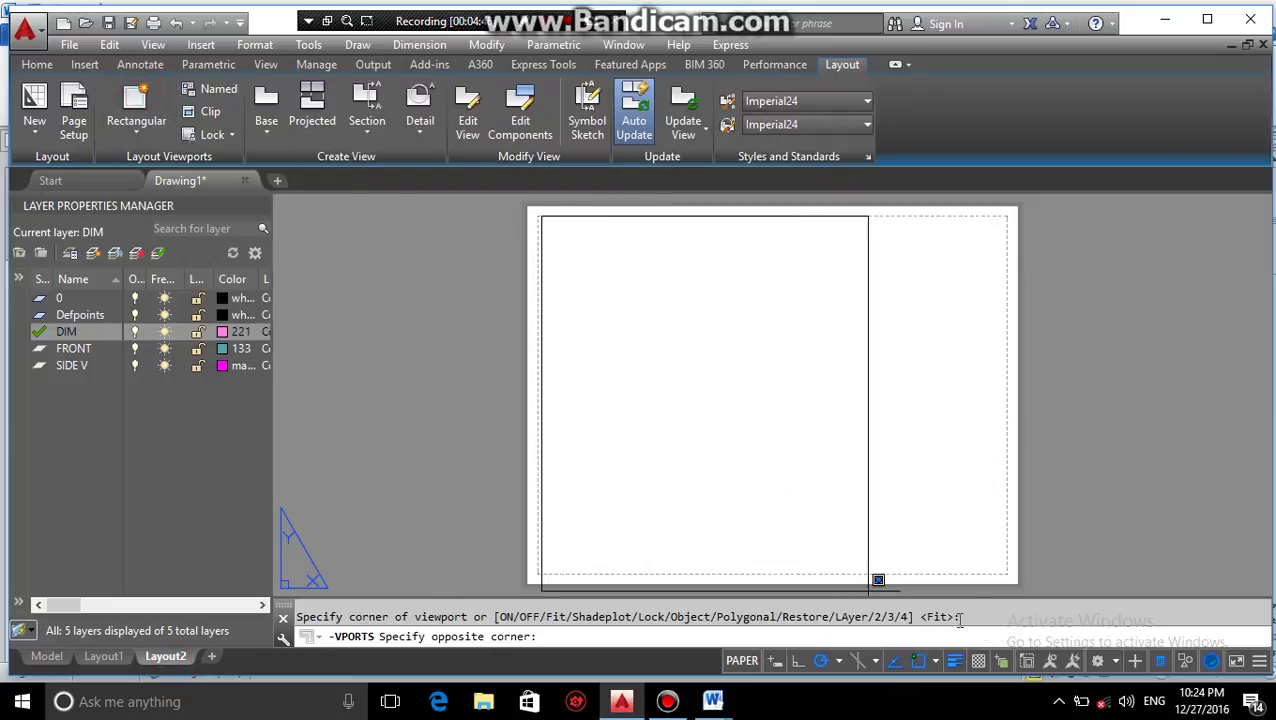
pyautogui.click(988, 576)
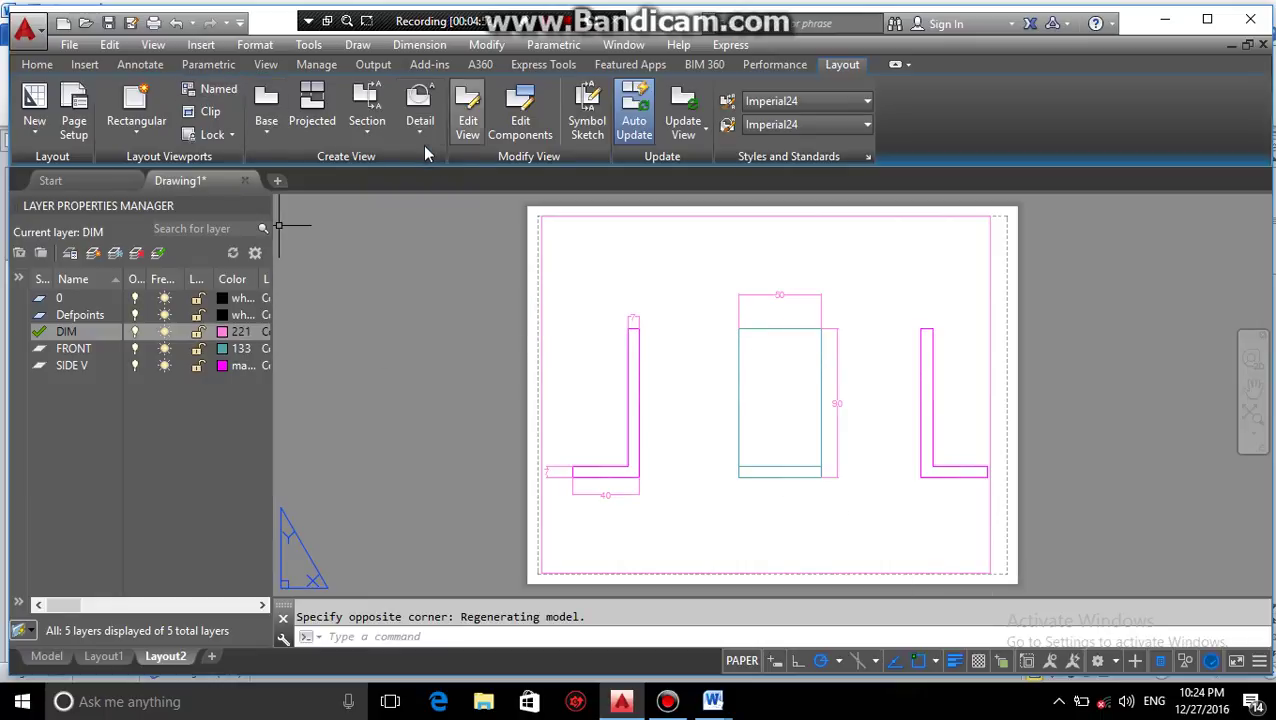
# Activate the viewport and zoom and pan its model view to a scale of about 0.0233, fitting all three part views inside.
pyautogui.doubleClick(906, 251)
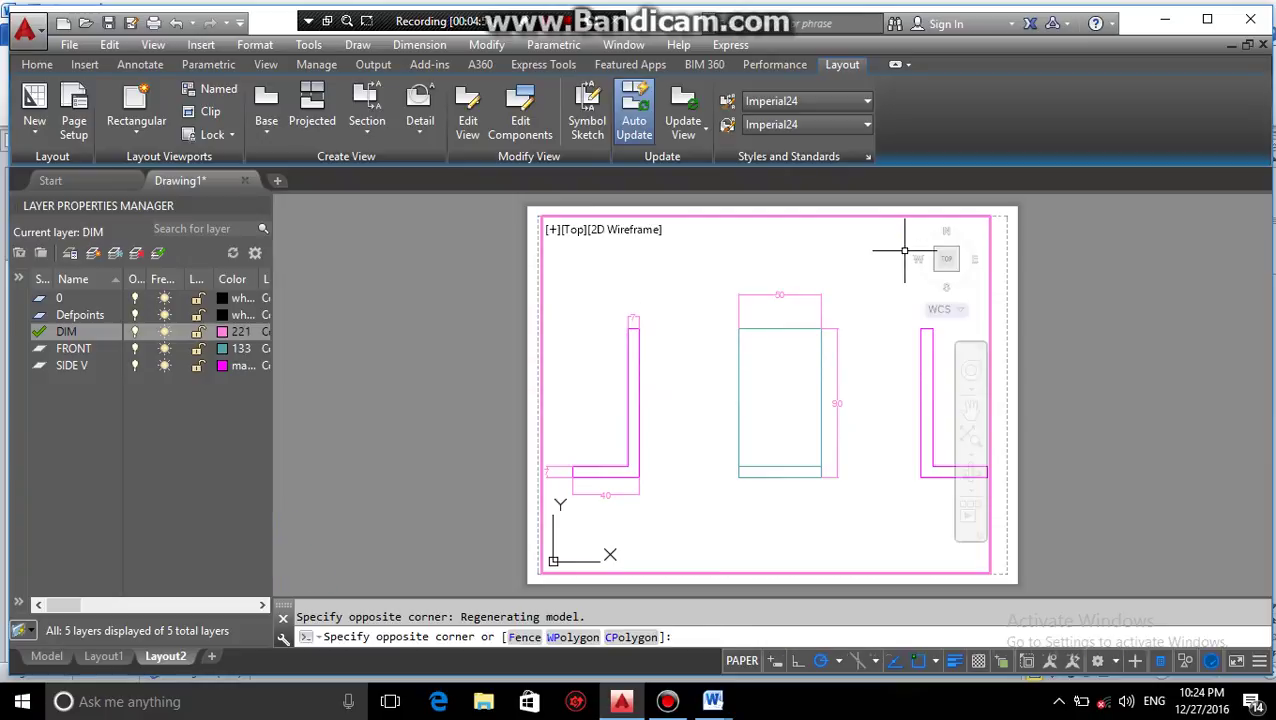
pyautogui.scroll(2, 738, 358)
pyautogui.scroll(-4, 840, 336)
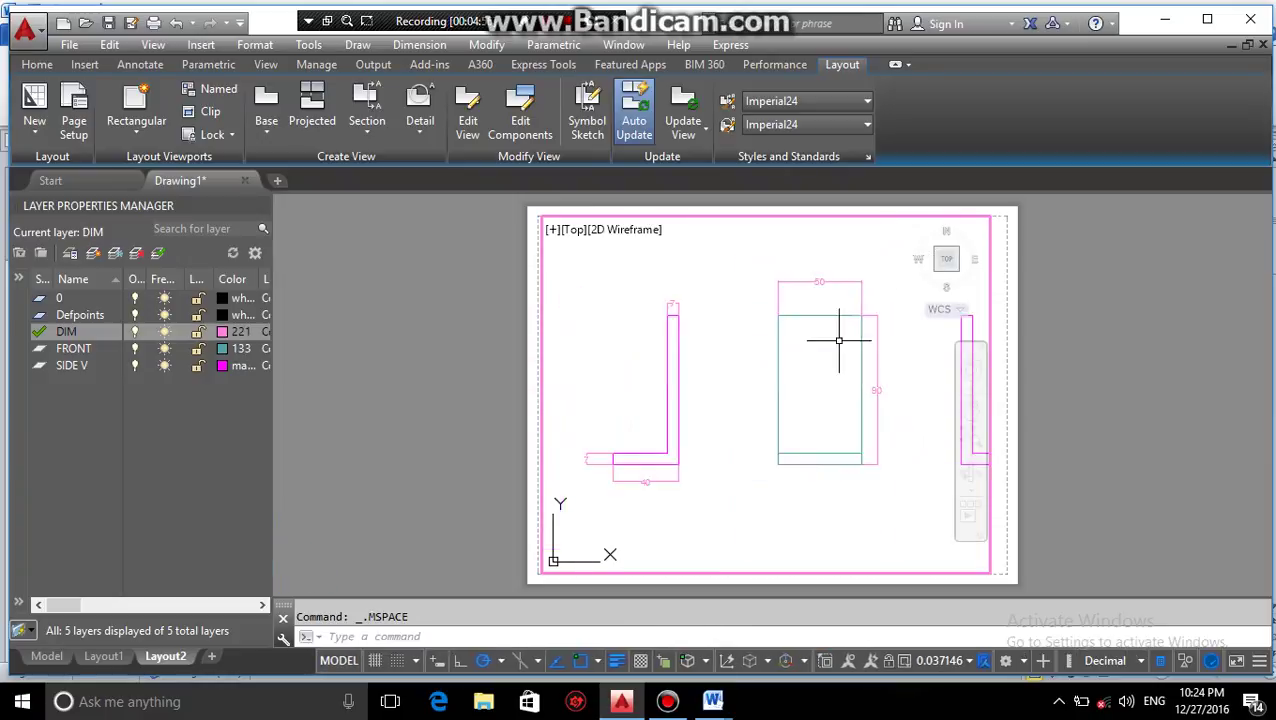
pyautogui.scroll(3, 818, 365)
pyautogui.scroll(-6, 788, 375)
pyautogui.moveTo(772, 384); pyautogui.dragTo(683, 470, button='middle')
pyautogui.scroll(2, 668, 327)
pyautogui.scroll(1, 683, 470)
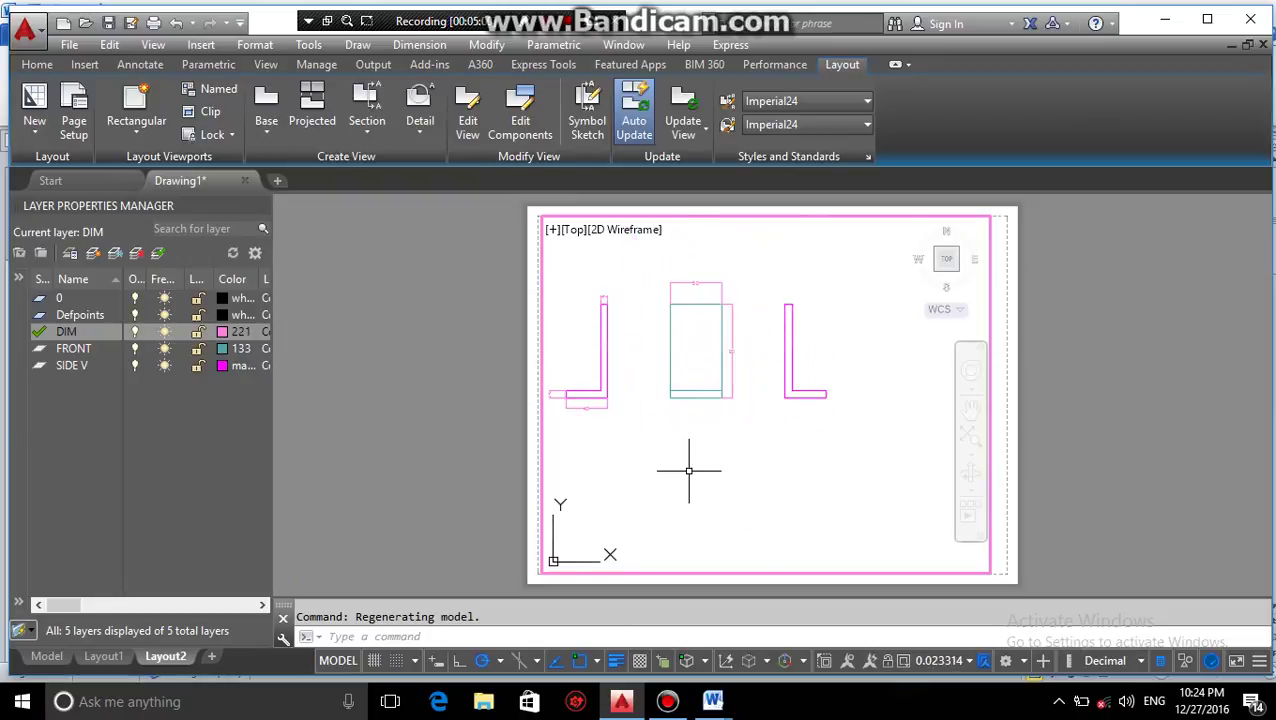
pyautogui.scroll(1, 727, 368)
pyautogui.scroll(2, 727, 366)
pyautogui.scroll(-2, 727, 366)
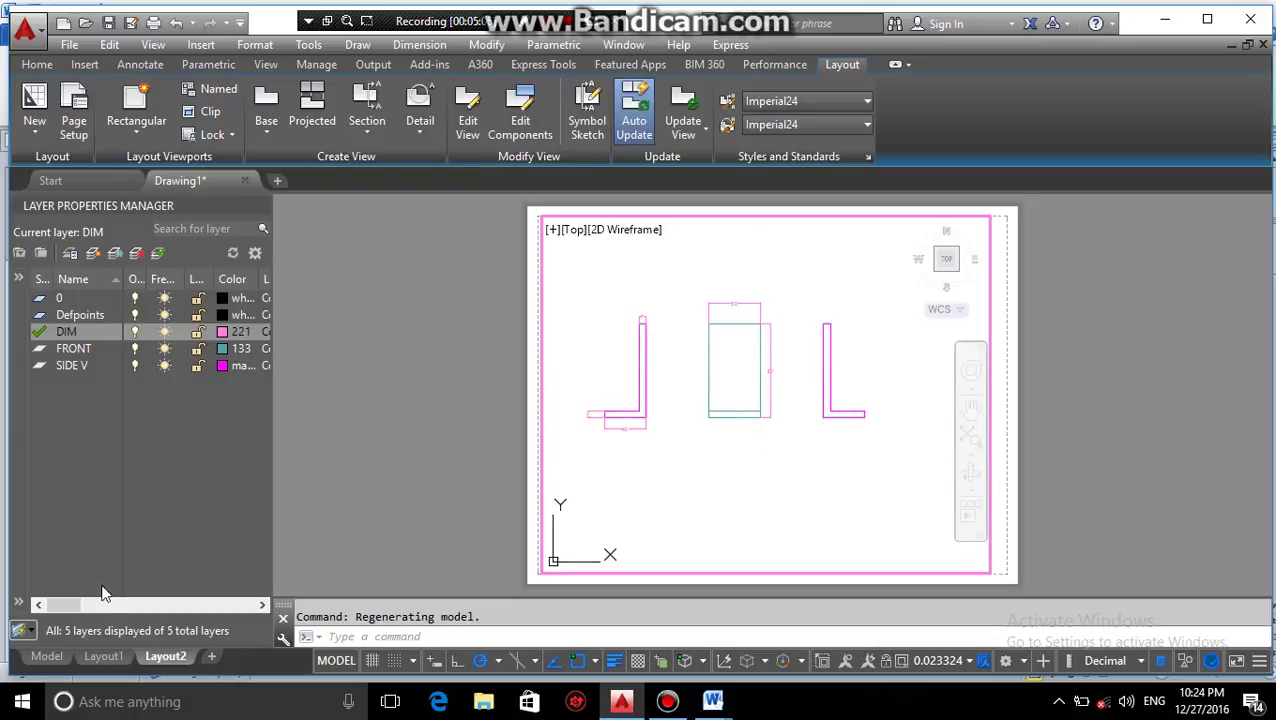
# Override the DIM layer's viewport color with black, index 250, in the active Layout2 viewport.
pyautogui.moveTo(72, 614); pyautogui.dragTo(171, 612)
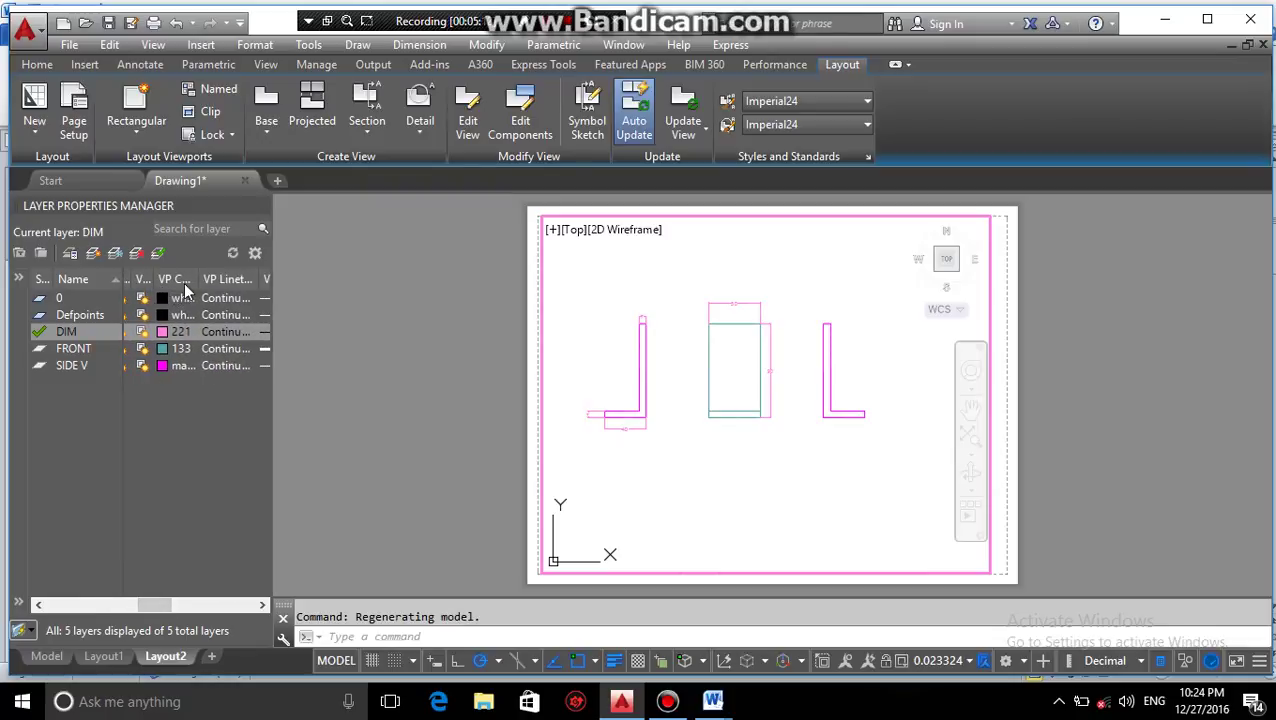
pyautogui.click(163, 332)
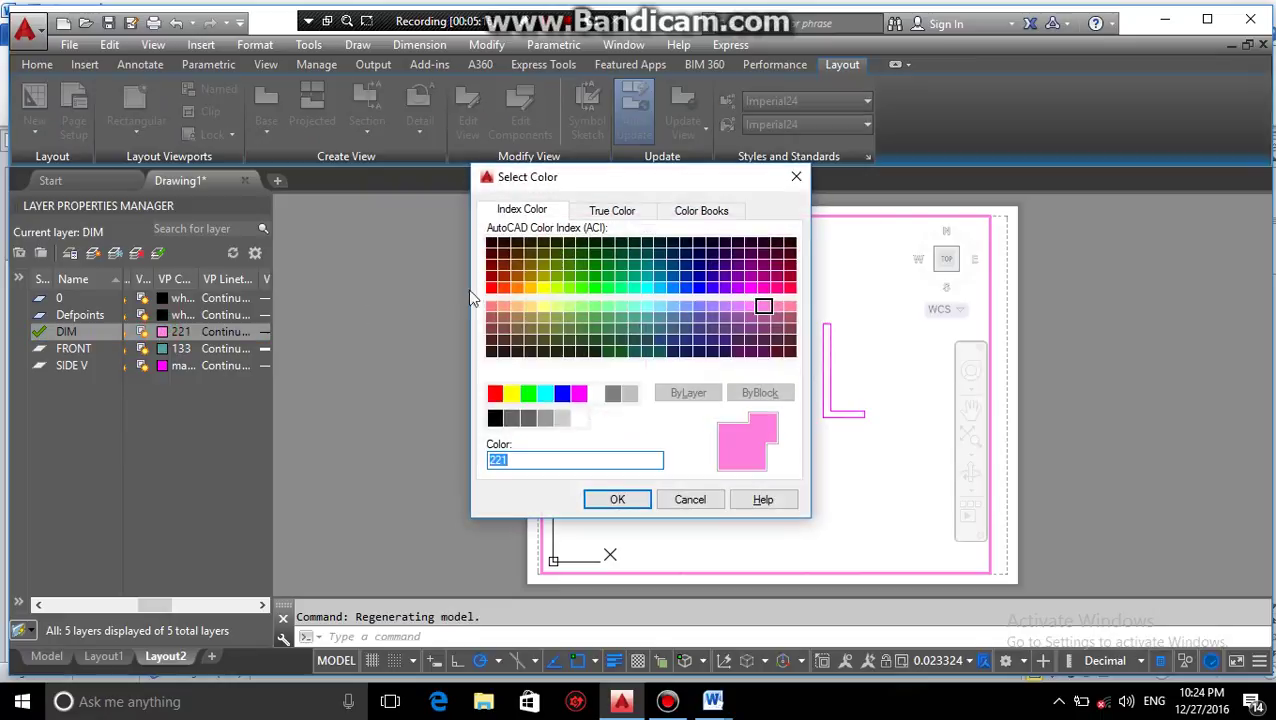
pyautogui.click(495, 418)
pyautogui.click(617, 499)
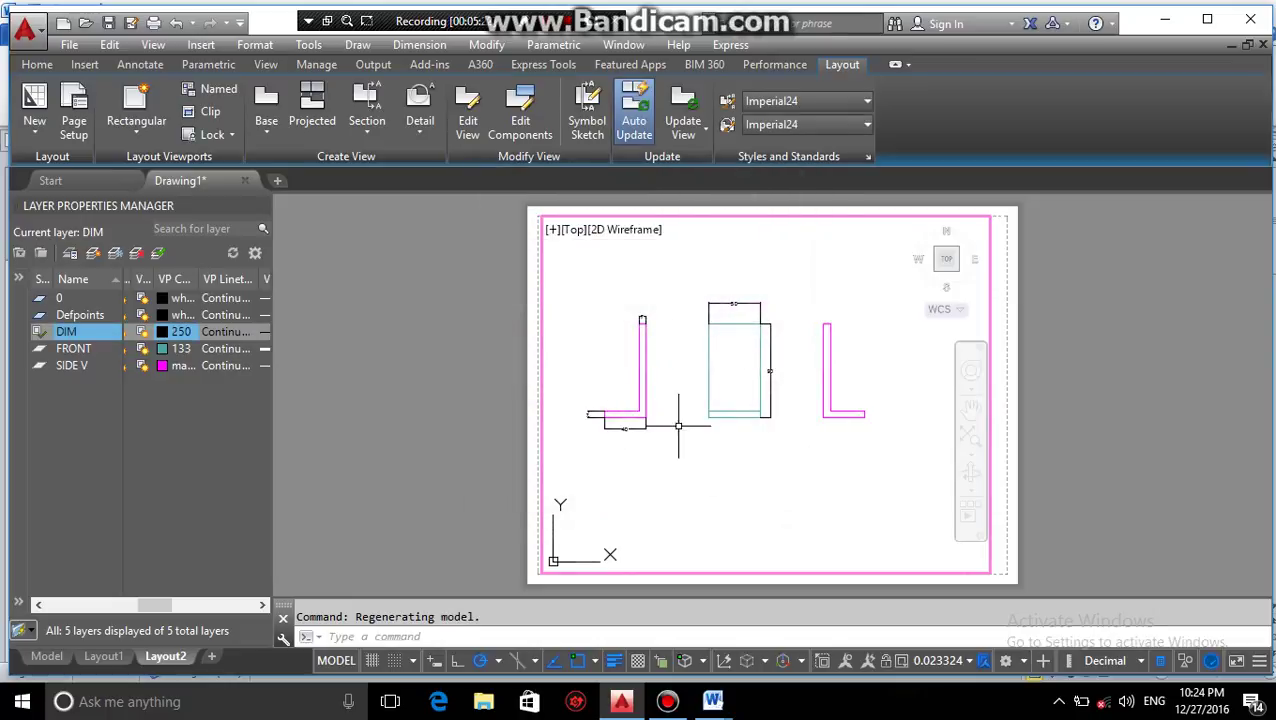
# Check the layer colors and properties in model space and return to Layout2.
pyautogui.click(44, 660)
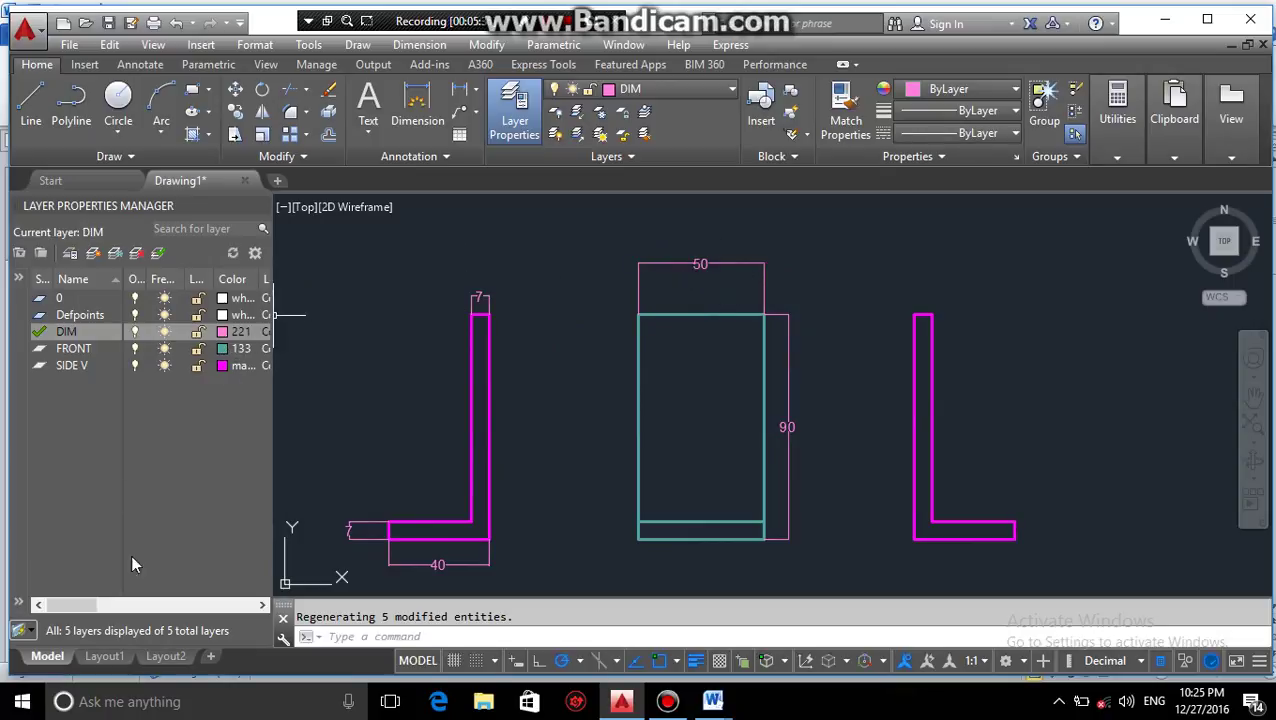
pyautogui.moveTo(80, 602); pyautogui.dragTo(207, 612)
pyautogui.click(166, 657)
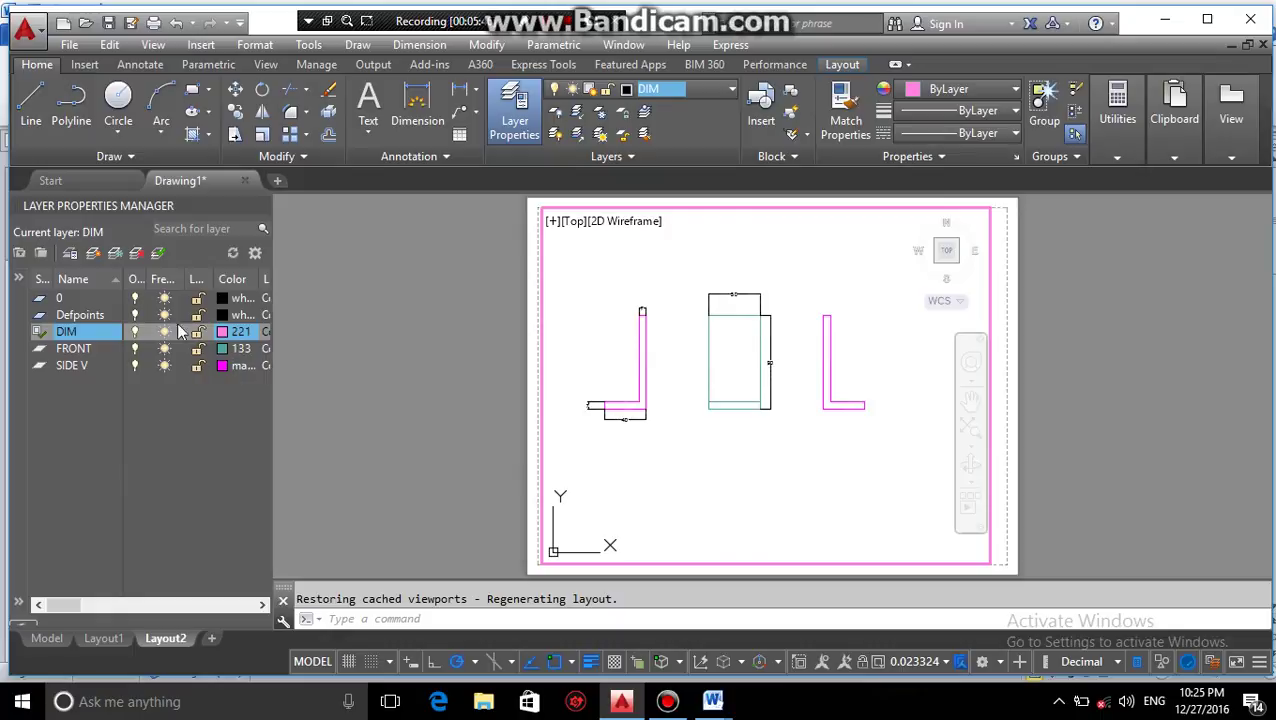
# Override the SIDE V layer's viewport color with dark blue, index 167.
pyautogui.moveTo(72, 606); pyautogui.dragTo(157, 606)
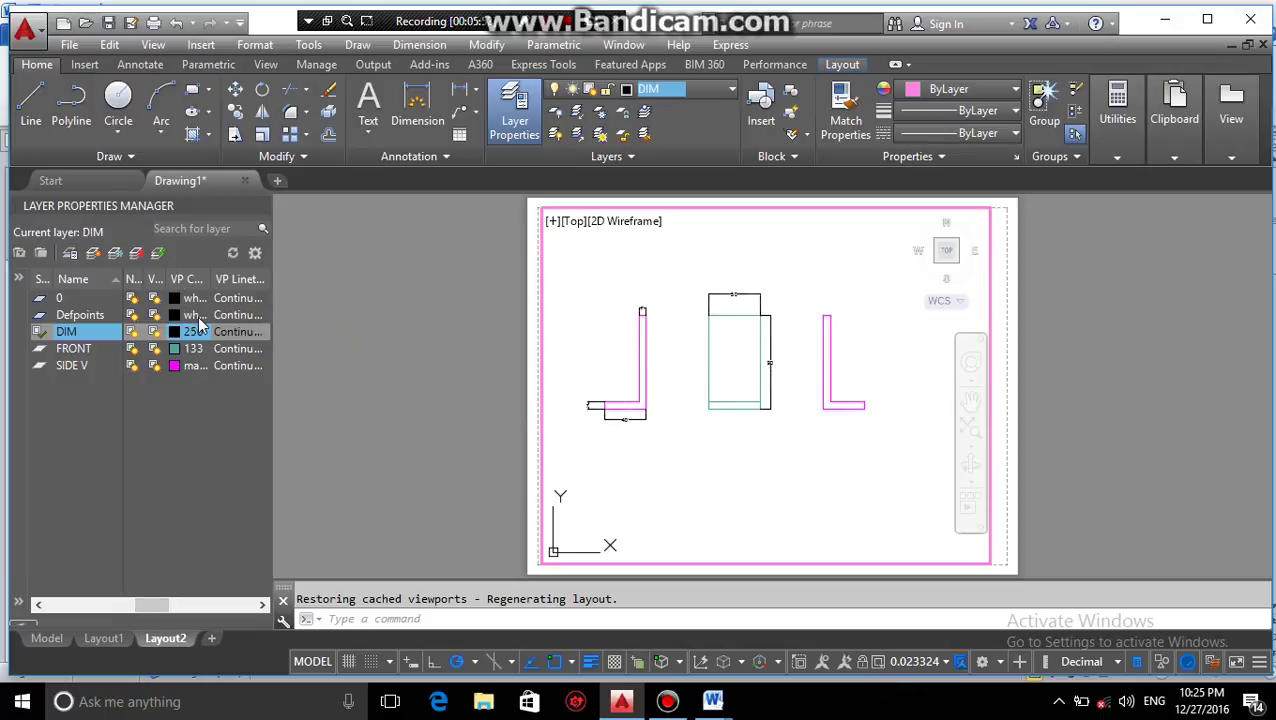
pyautogui.click(195, 363)
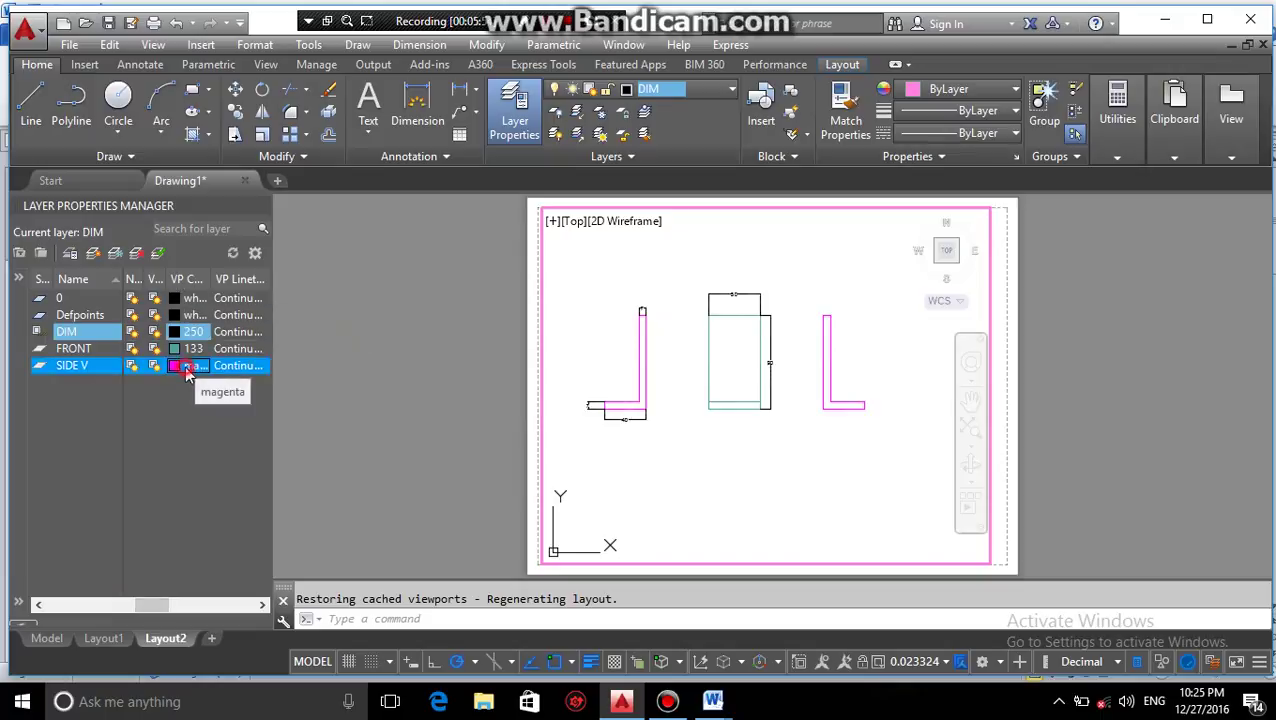
pyautogui.click(689, 338)
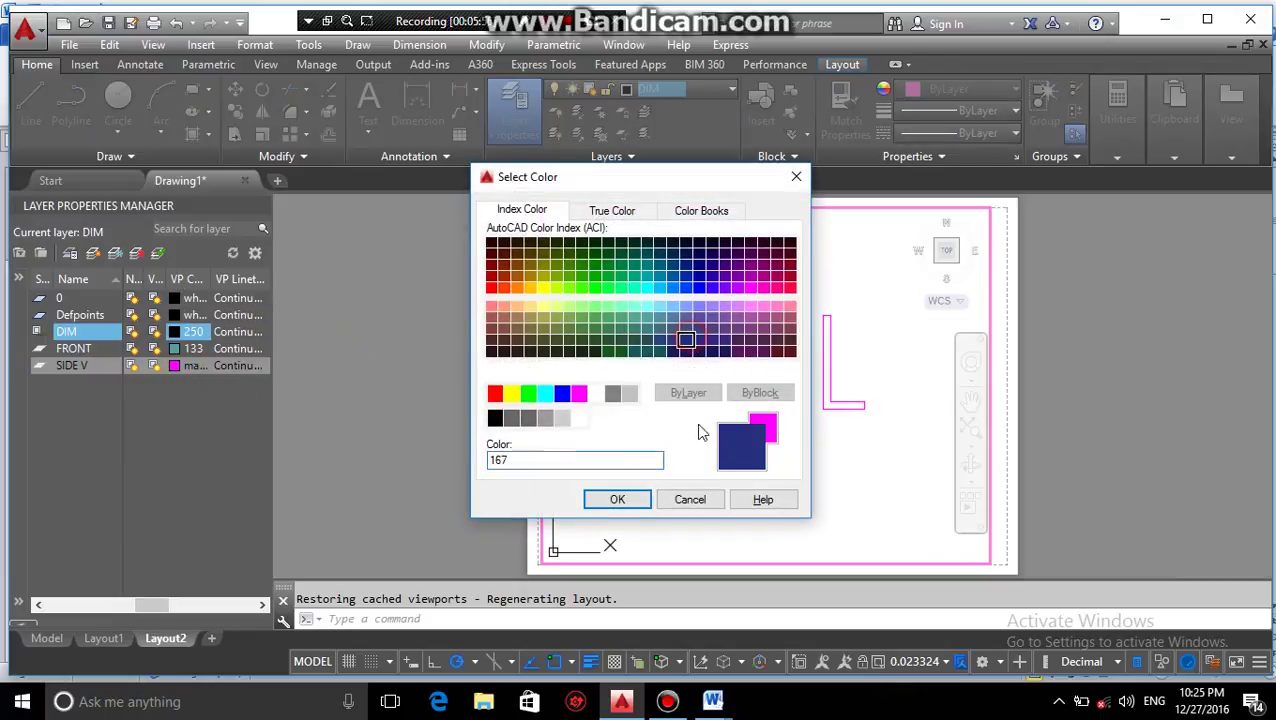
pyautogui.click(612, 500)
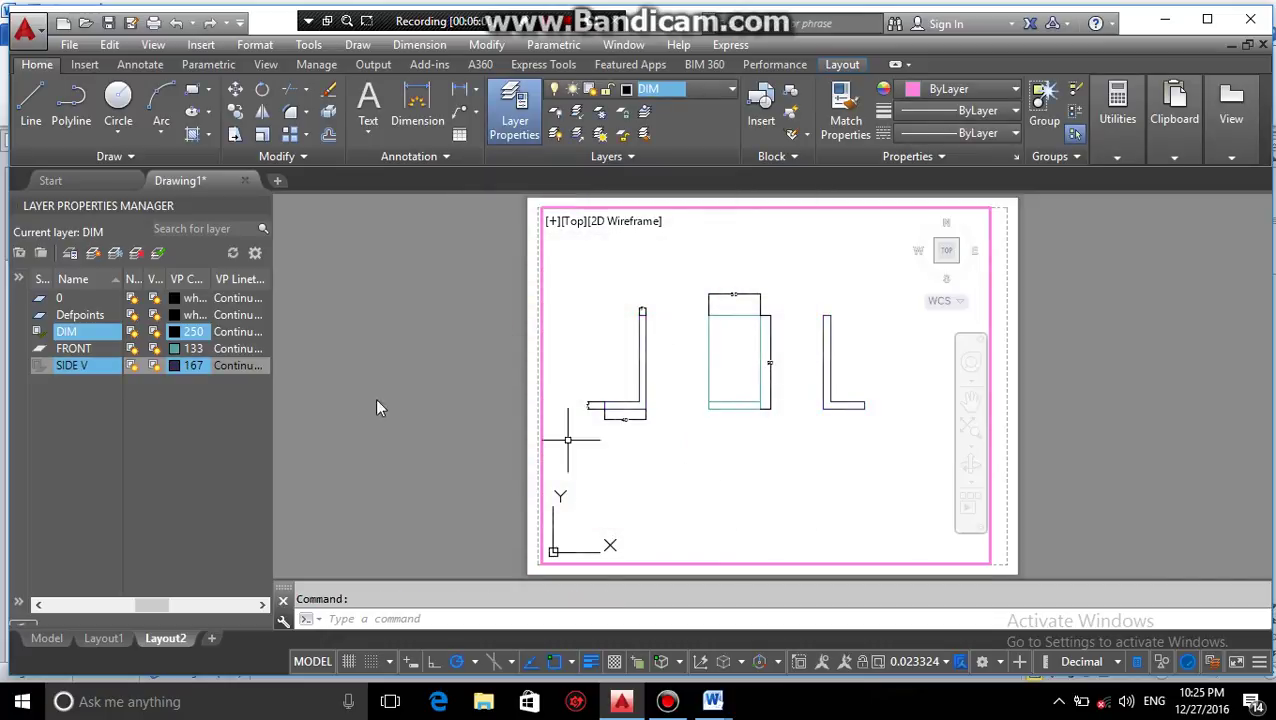
# Override the FRONT layer's viewport color with magenta.
pyautogui.click(181, 349)
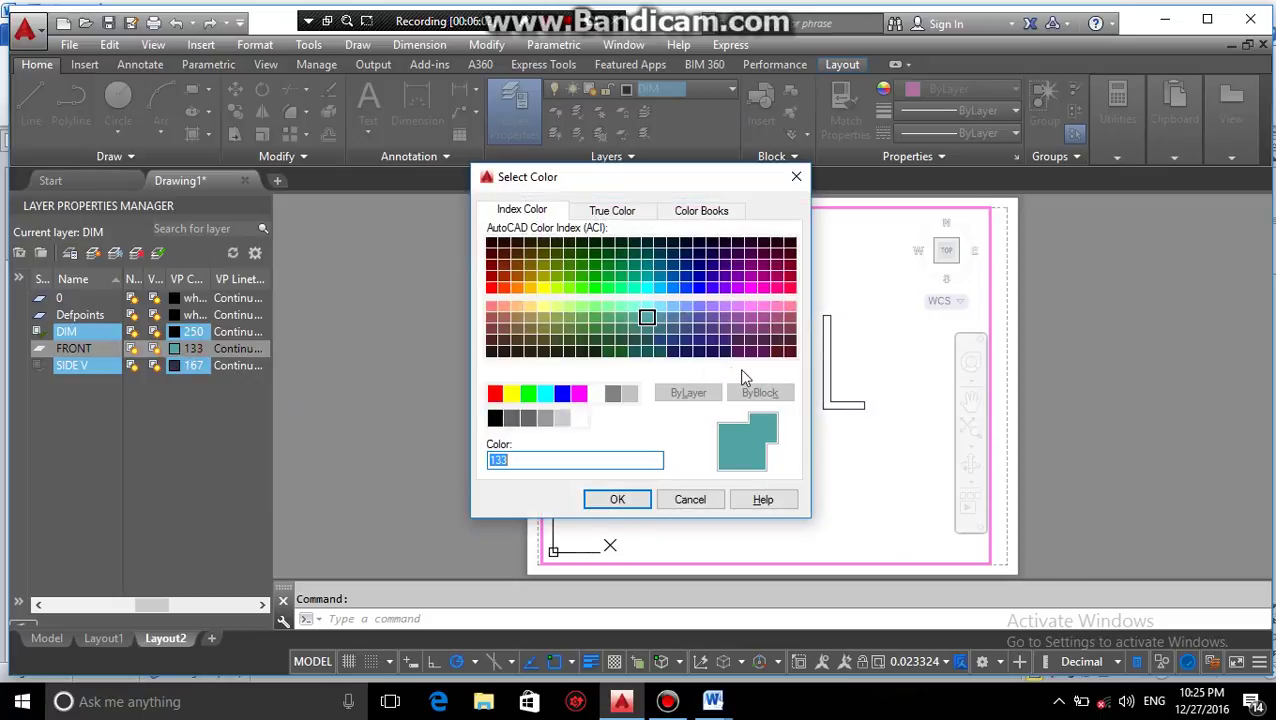
pyautogui.click(579, 393)
pyautogui.click(634, 499)
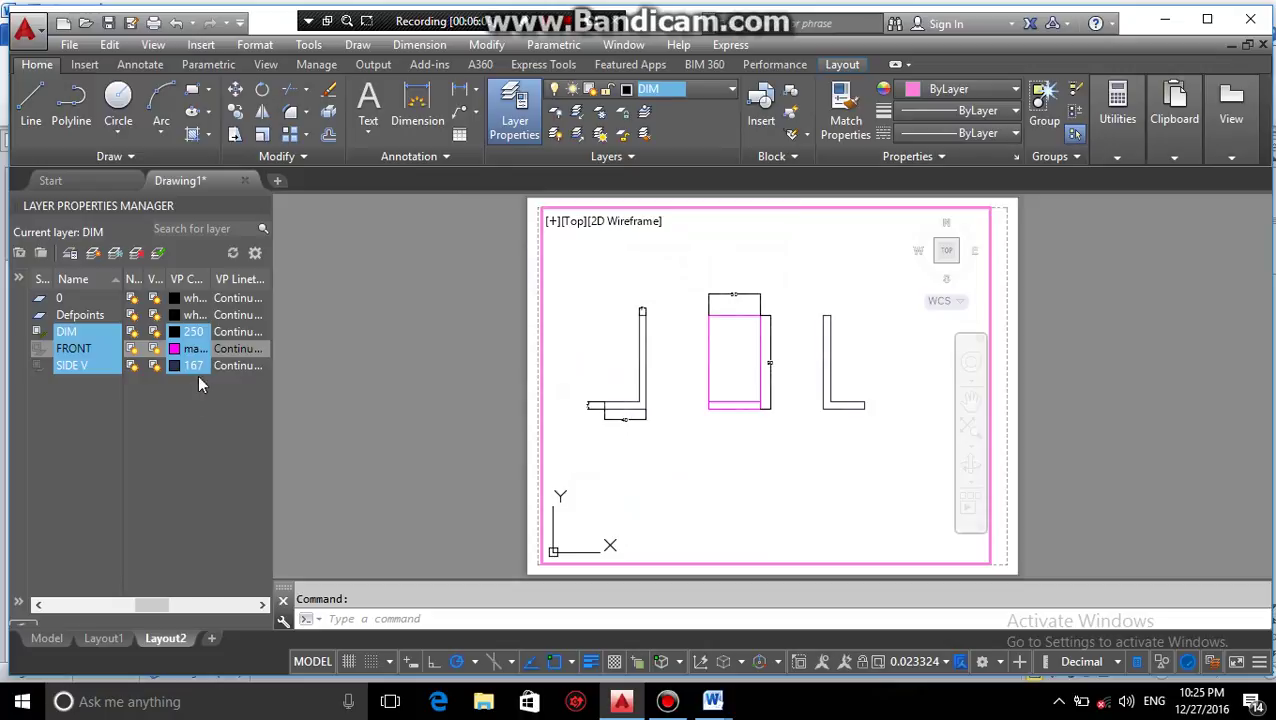
# Check the remaining viewport override properties of the layers and leave the active viewport for paper space.
pyautogui.moveTo(145, 608); pyautogui.dragTo(212, 607)
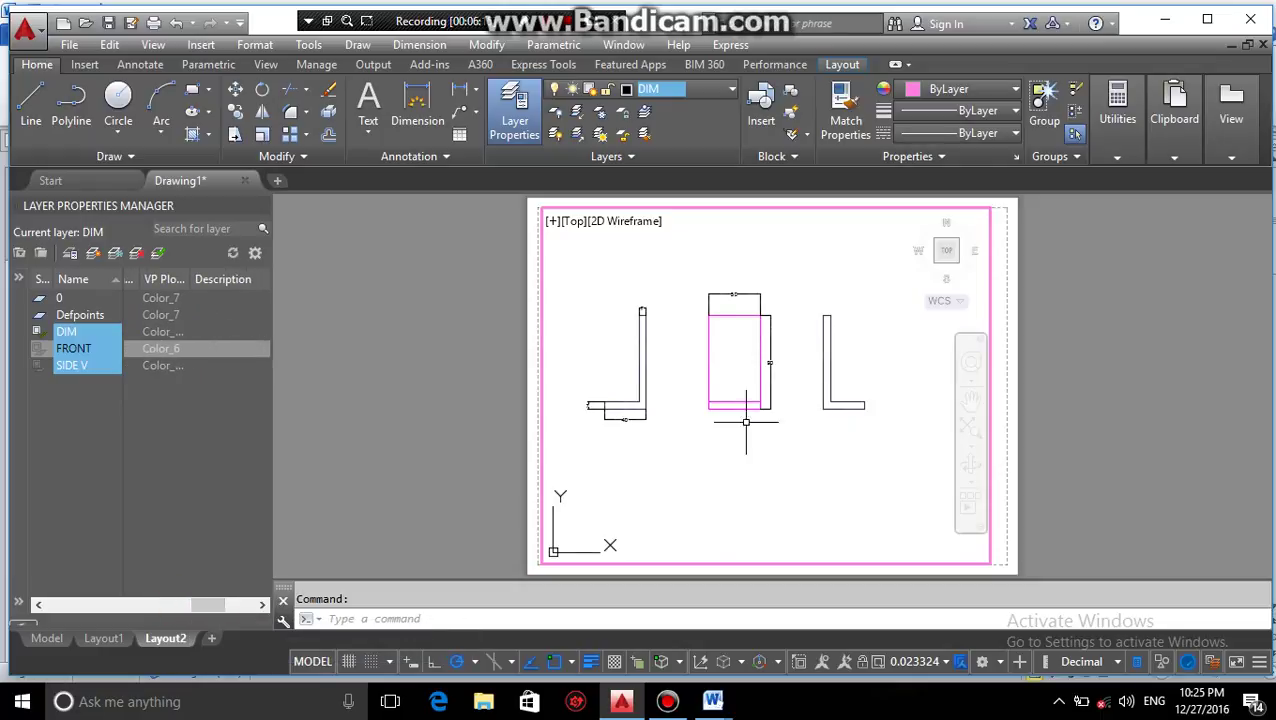
pyautogui.click(862, 482)
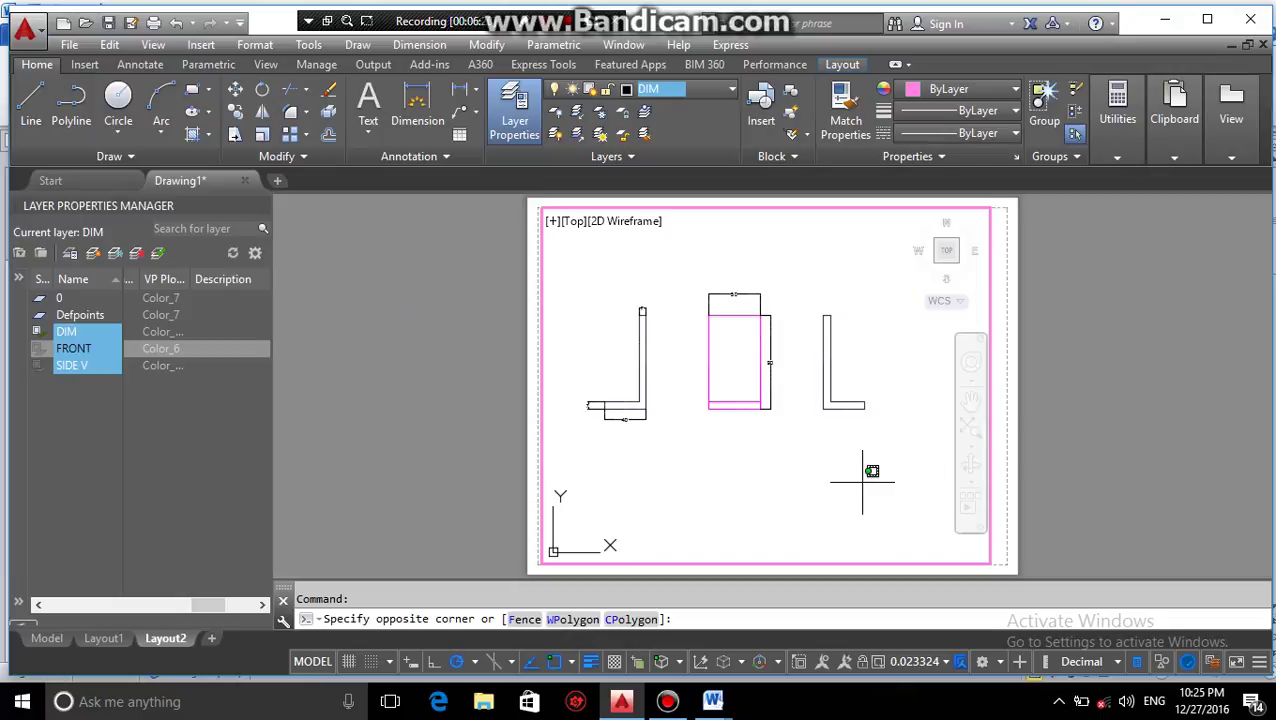
pyautogui.press('Escape')
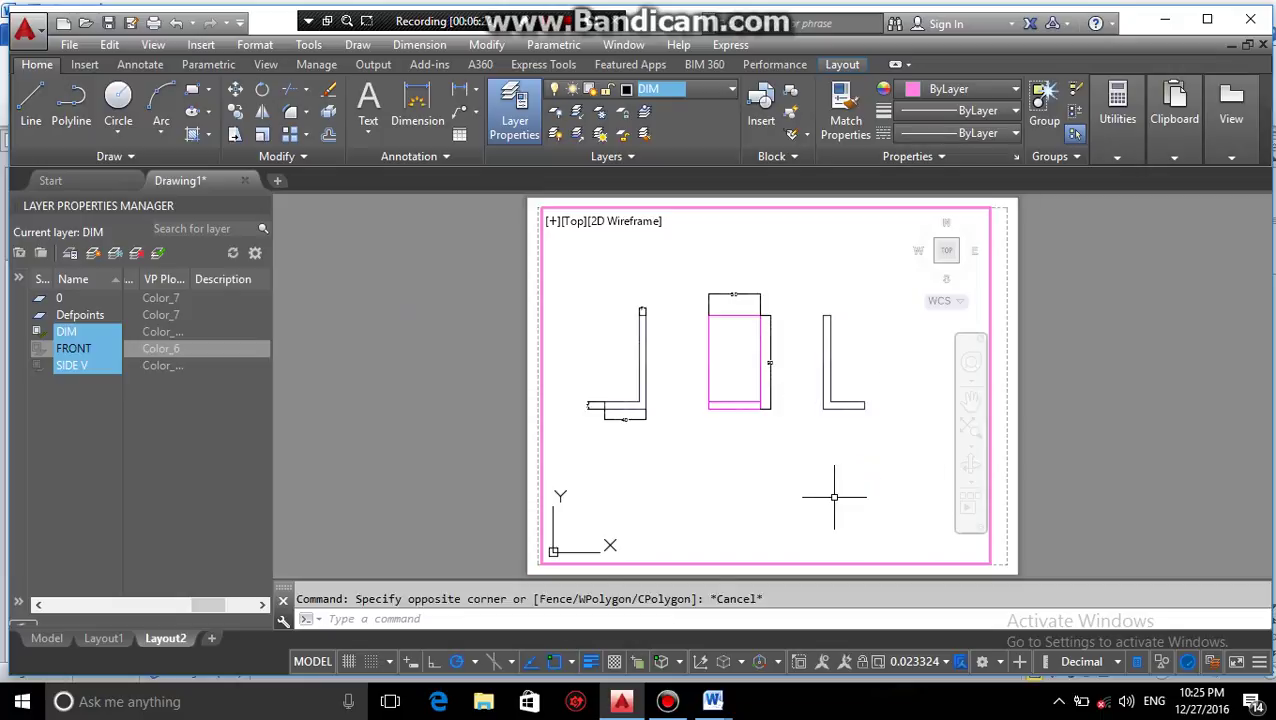
pyautogui.doubleClick(1080, 432)
# Draw a small circle in paper space centered on the bottom outer corner of the rightmost L-shaped view's foot.
pyautogui.click(1080, 425)
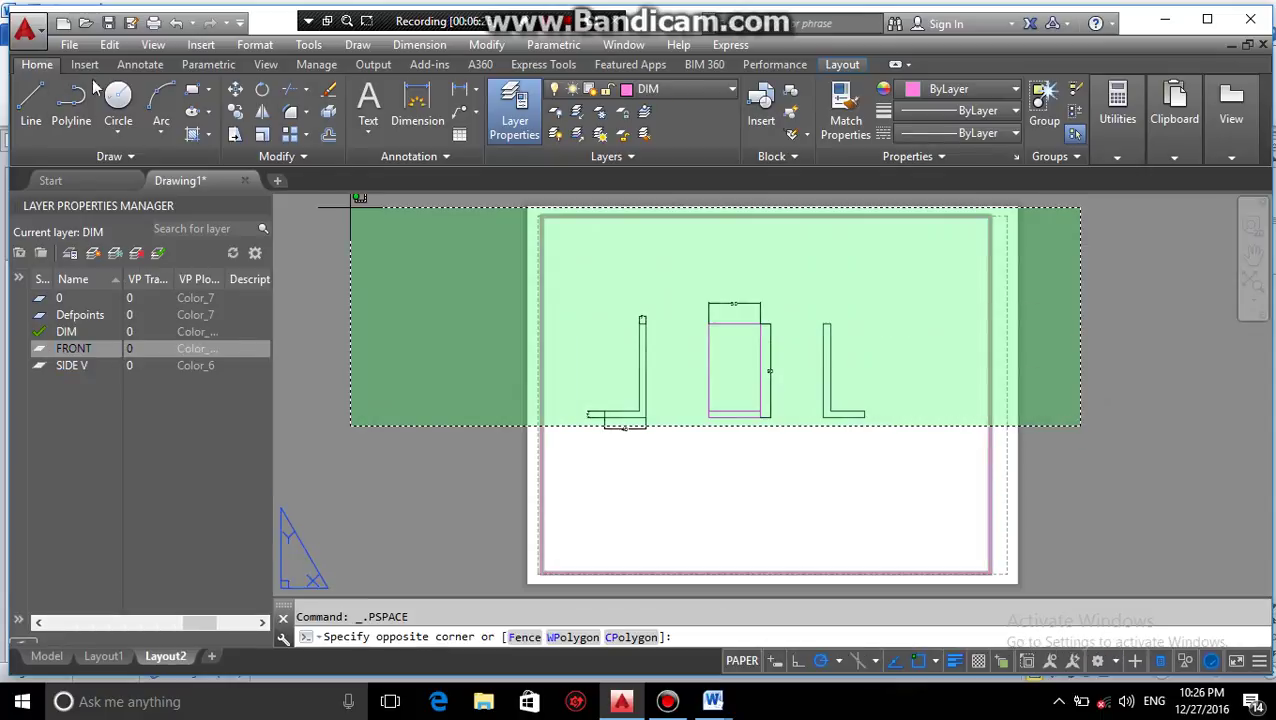
pyautogui.click(116, 96)
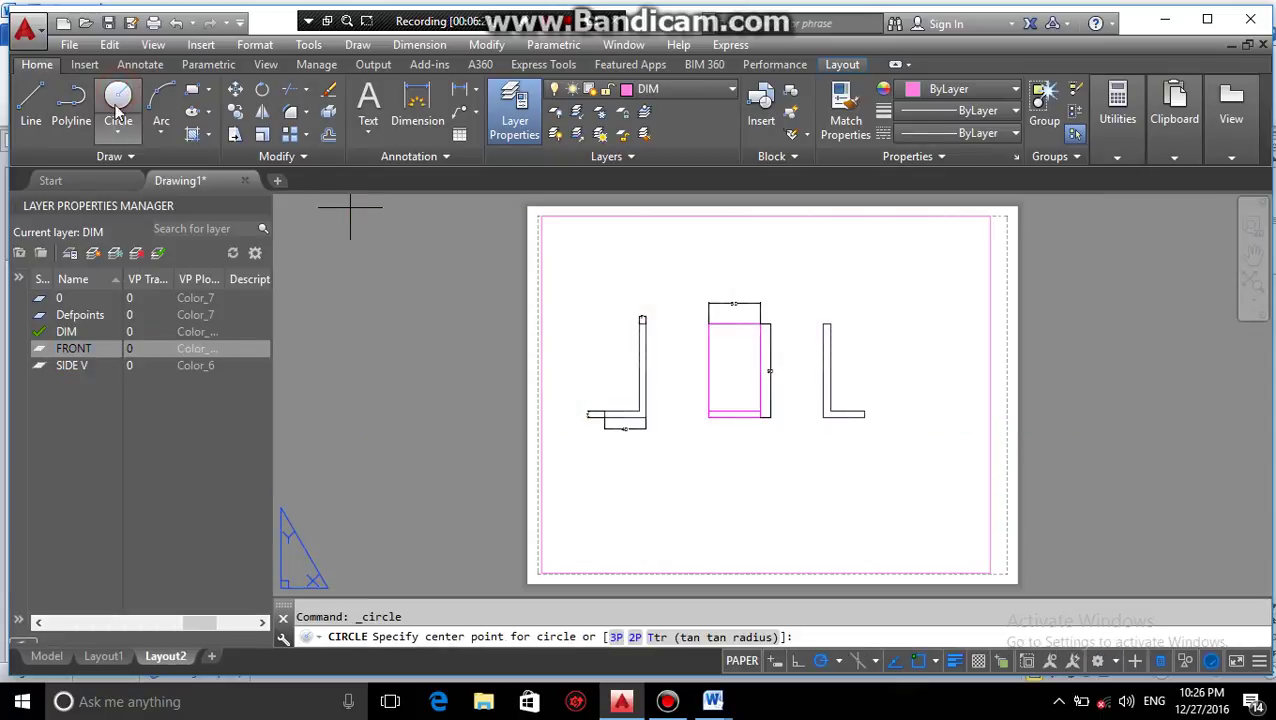
pyautogui.click(864, 417)
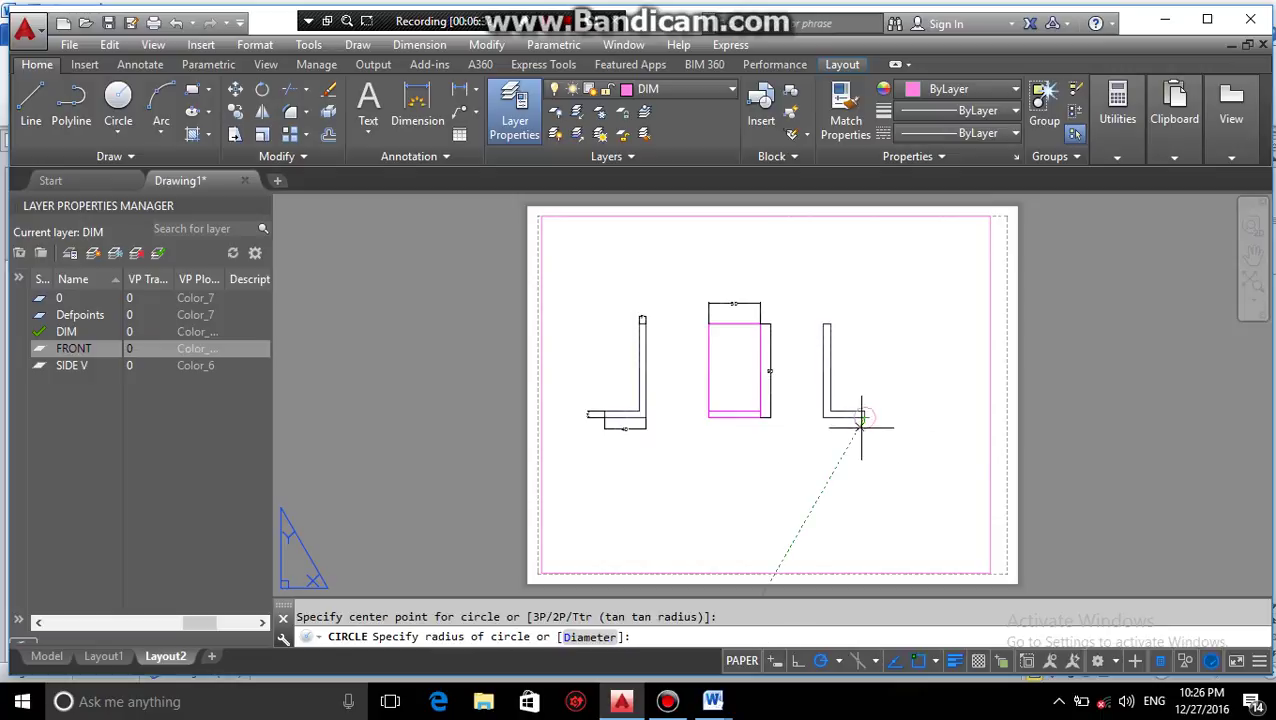
pyautogui.scroll(4, 856, 415)
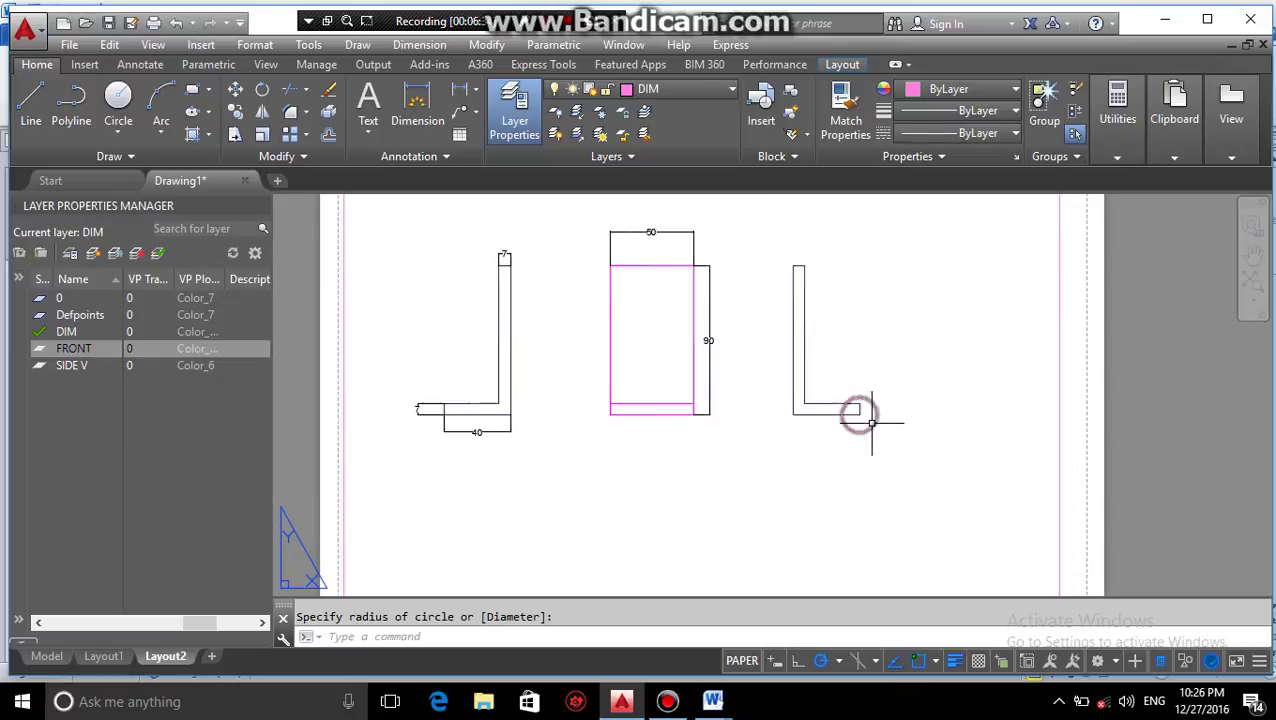
pyautogui.scroll(-2, 866, 425)
pyautogui.moveTo(855, 470); pyautogui.dragTo(823, 390, button='middle')
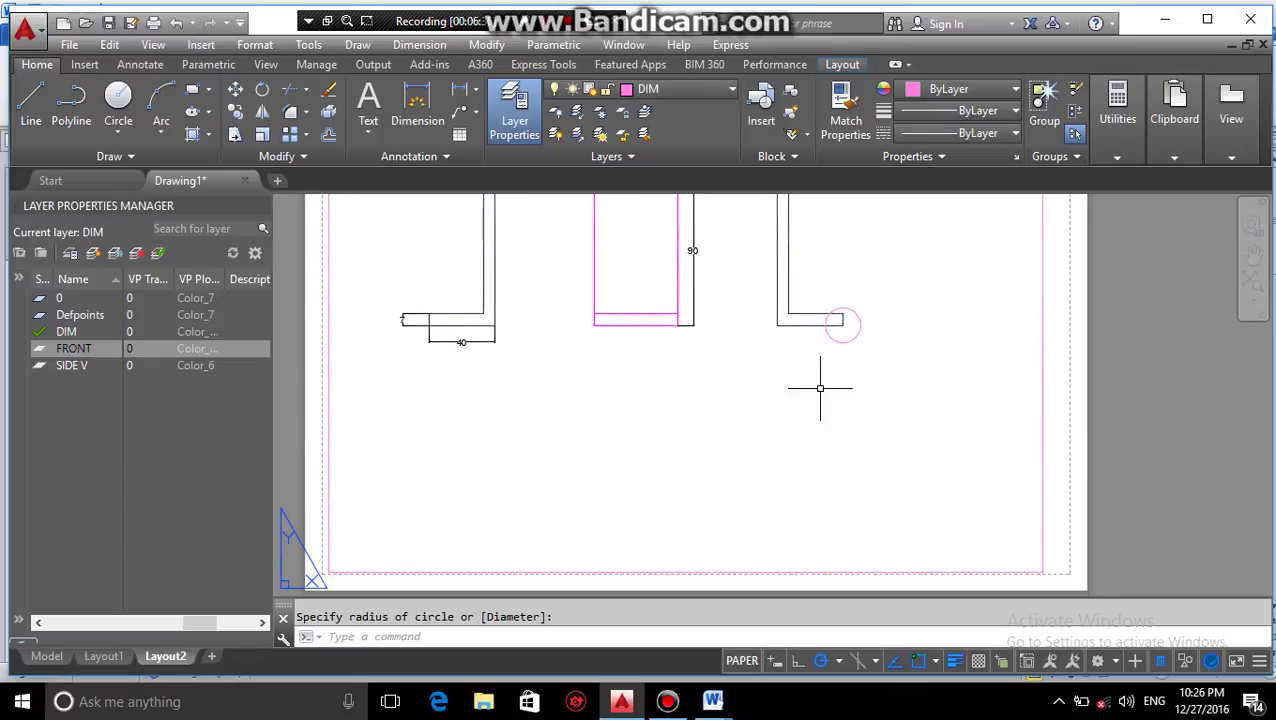
pyautogui.doubleClick(820, 390)
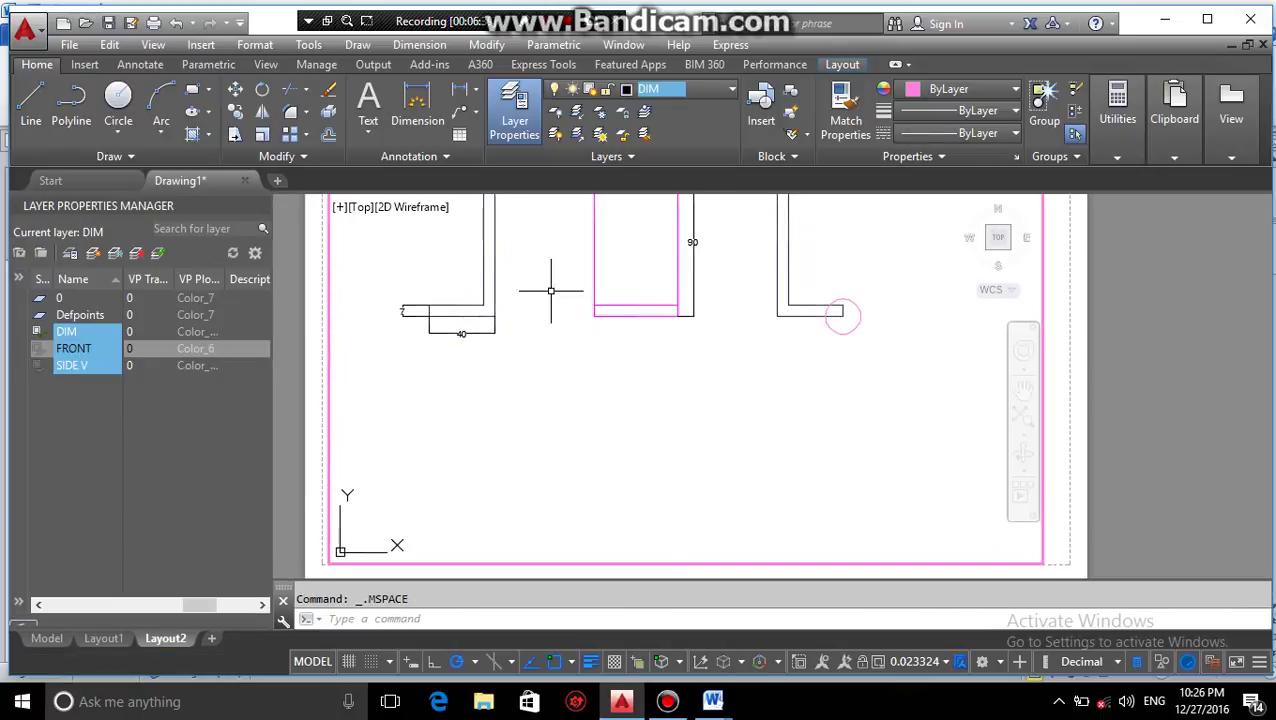
pyautogui.click(841, 65)
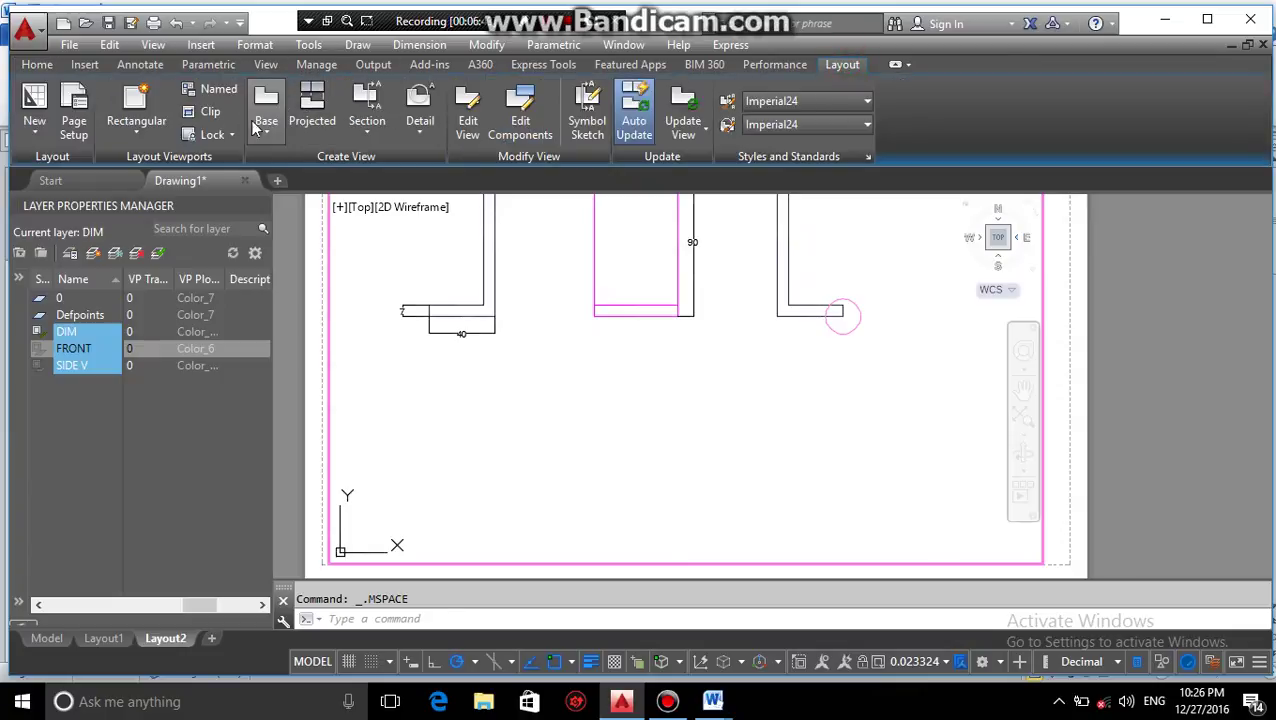
pyautogui.click(133, 135)
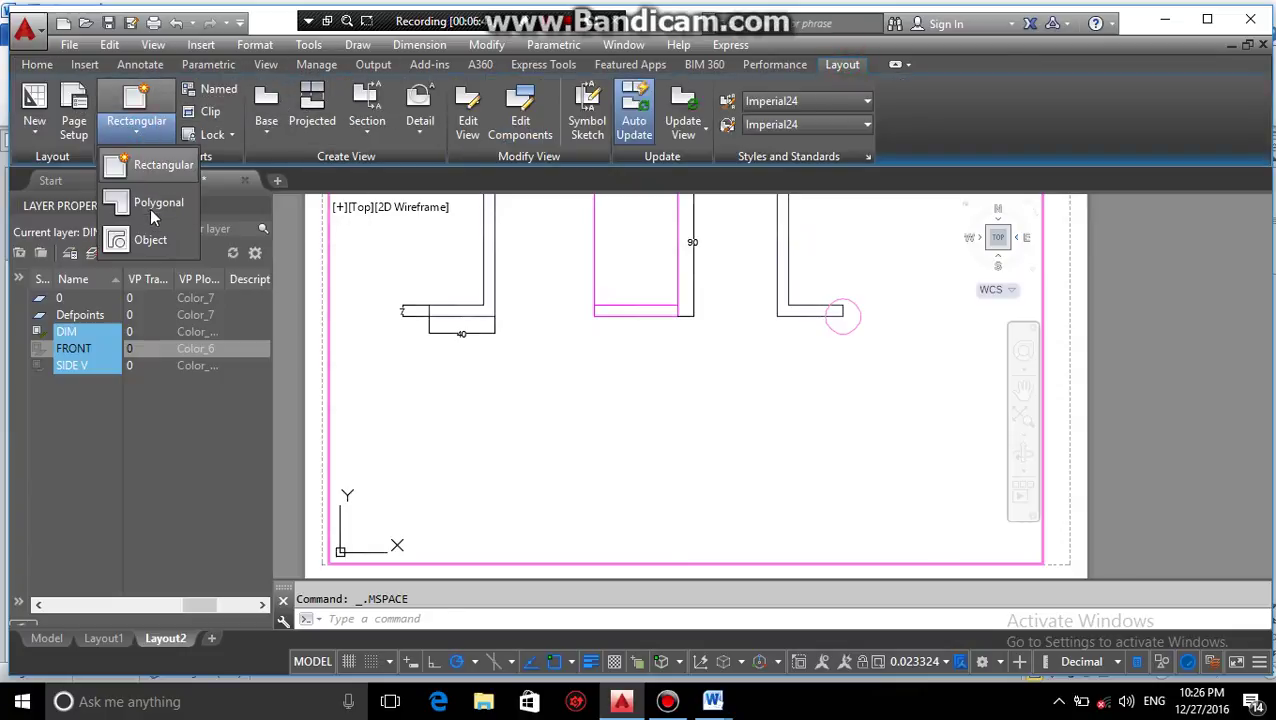
pyautogui.click(140, 228)
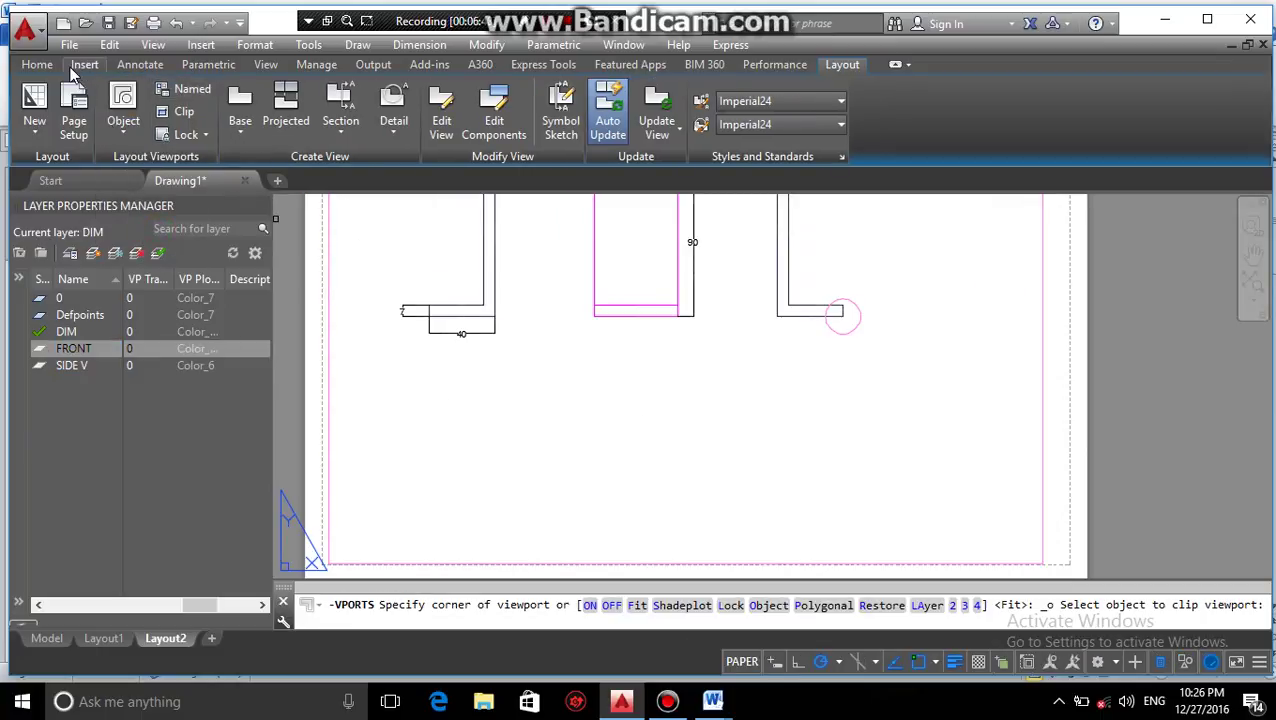
# Draw a circle through the active viewport, in the empty area below the rightmost L-shaped view.
pyautogui.click(37, 64)
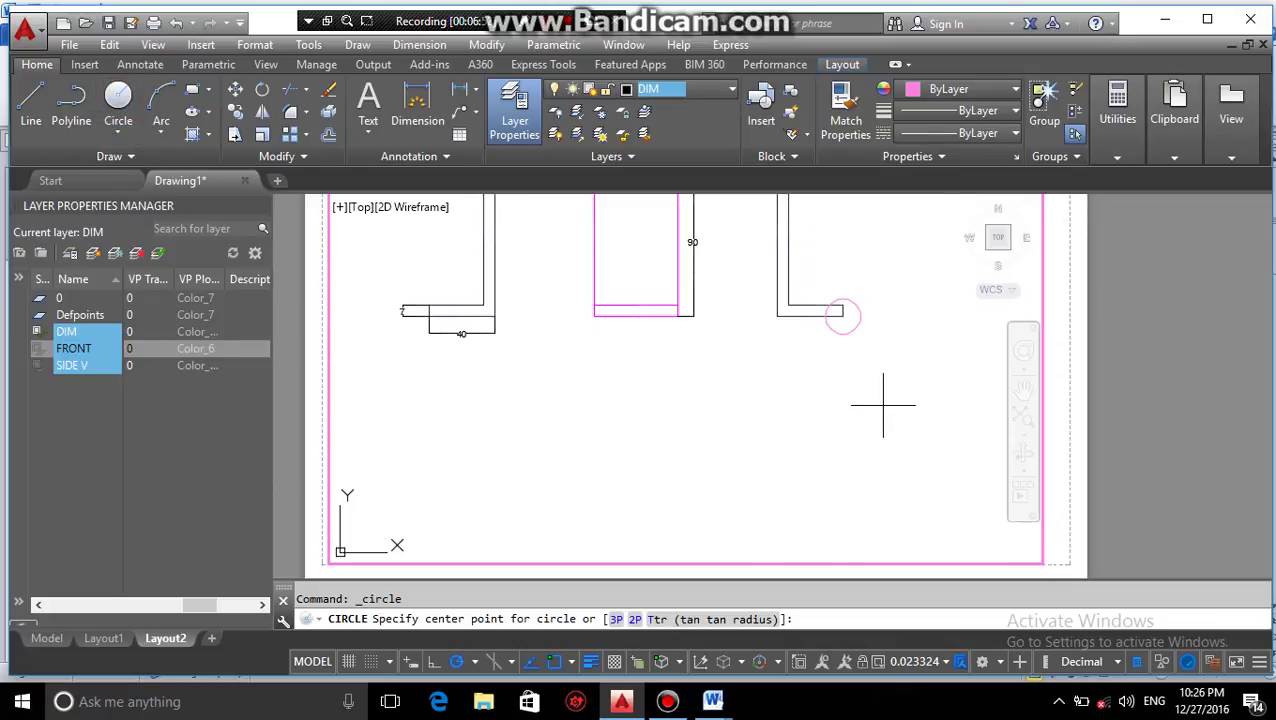
pyautogui.click(865, 431)
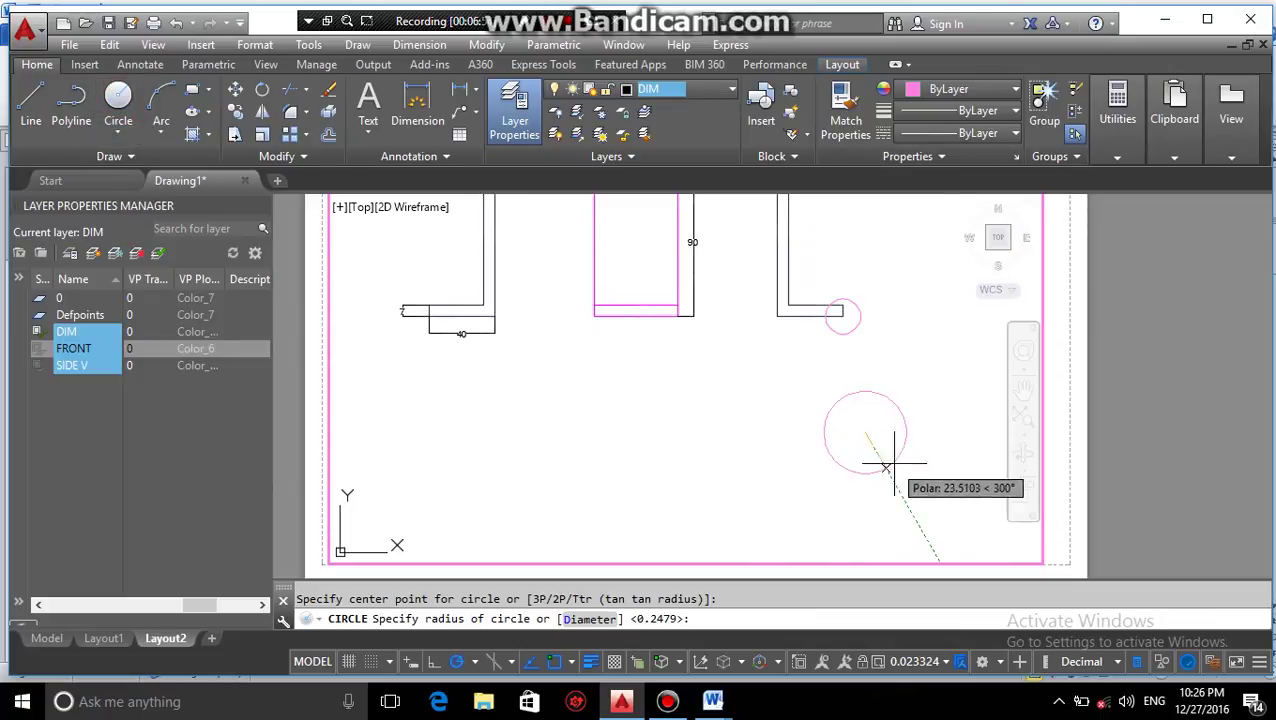
pyautogui.click(900, 466)
pyautogui.click(870, 448)
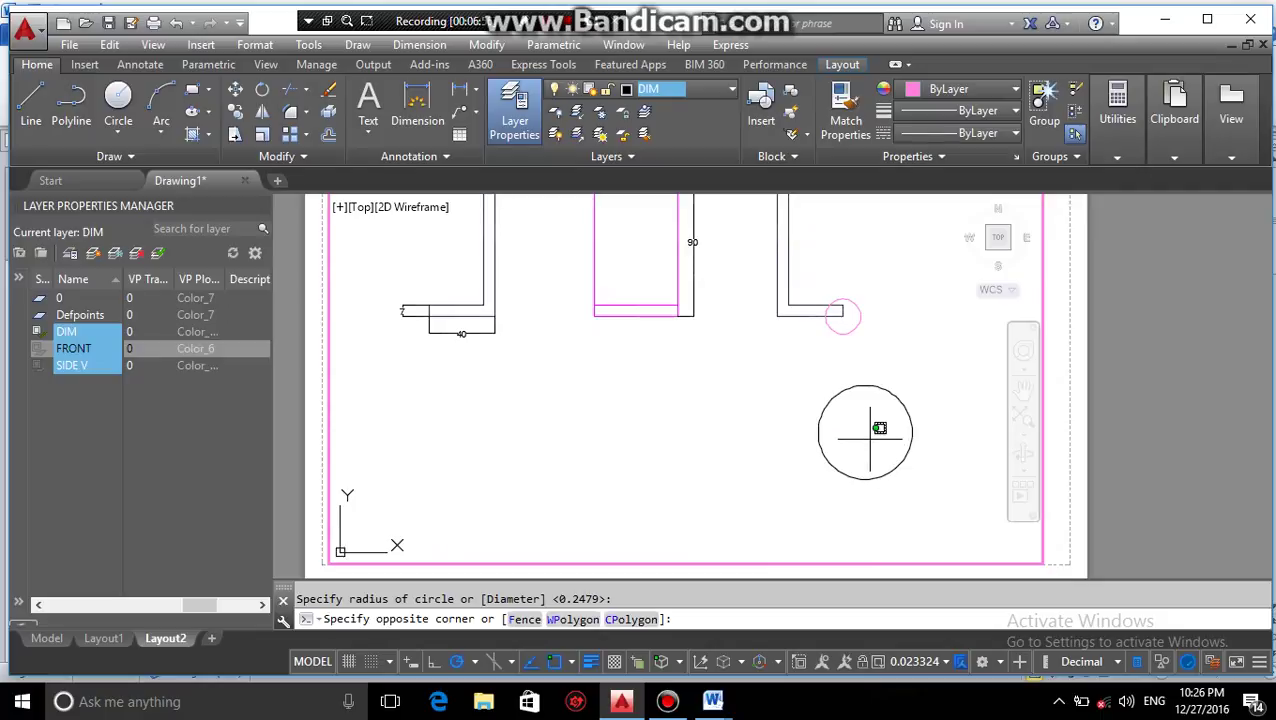
pyautogui.click(884, 444)
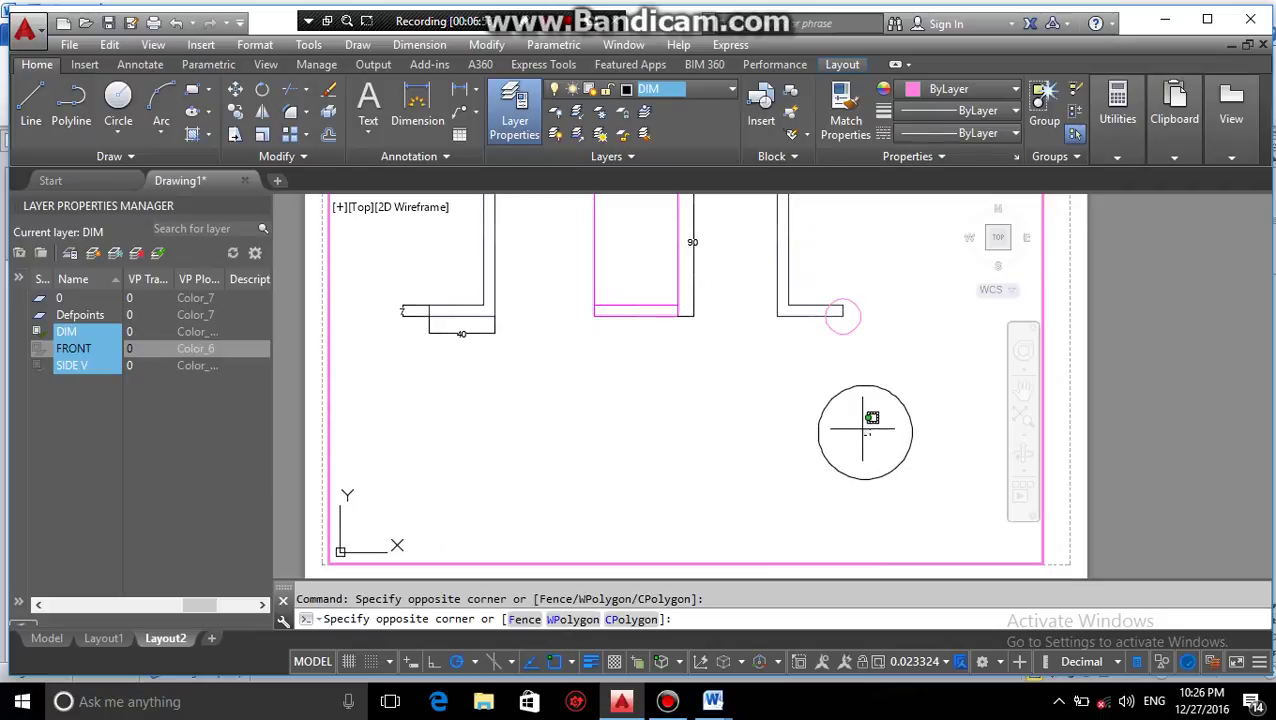
pyautogui.click(881, 445)
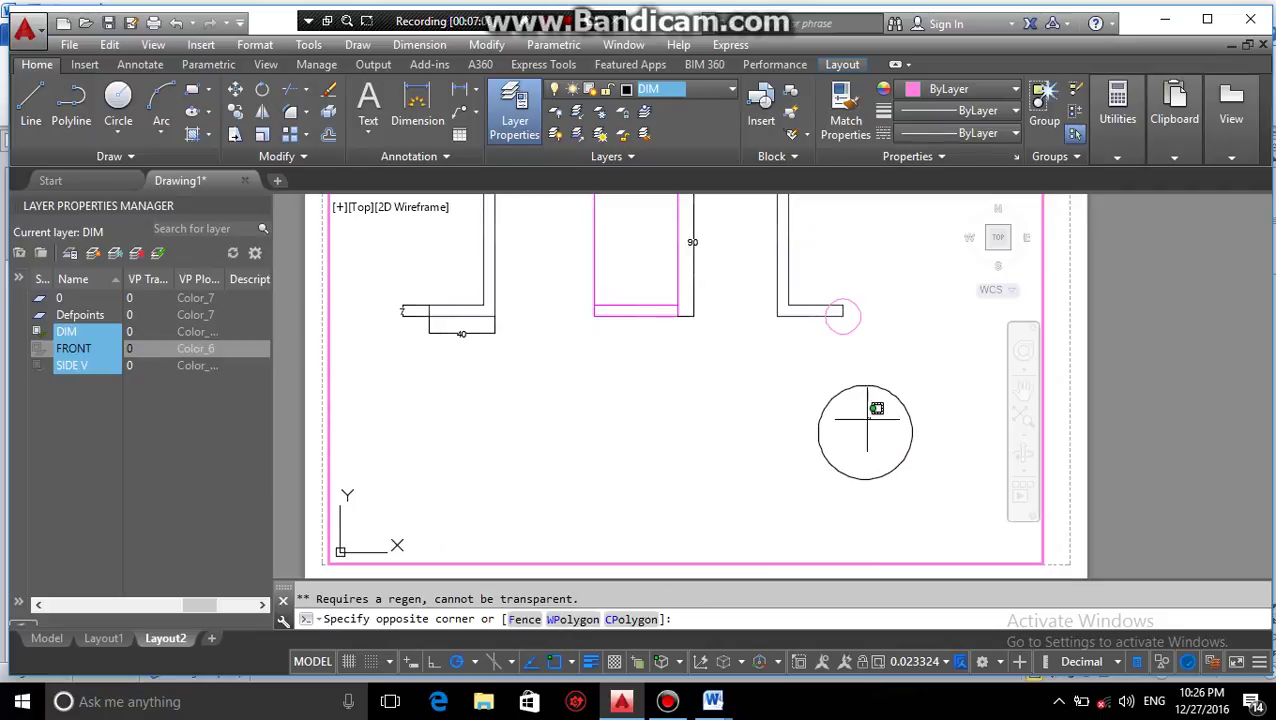
pyautogui.click(866, 435)
pyautogui.click(866, 435)
pyautogui.click(868, 433)
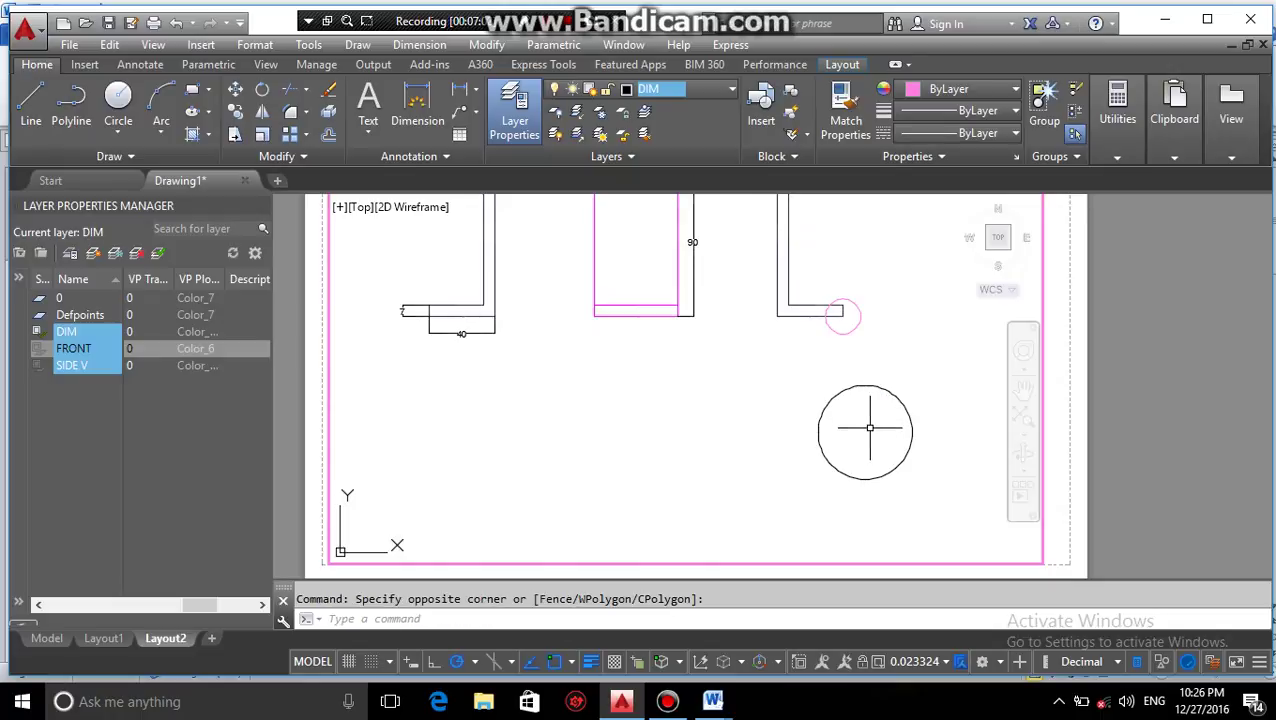
pyautogui.click(100, 412)
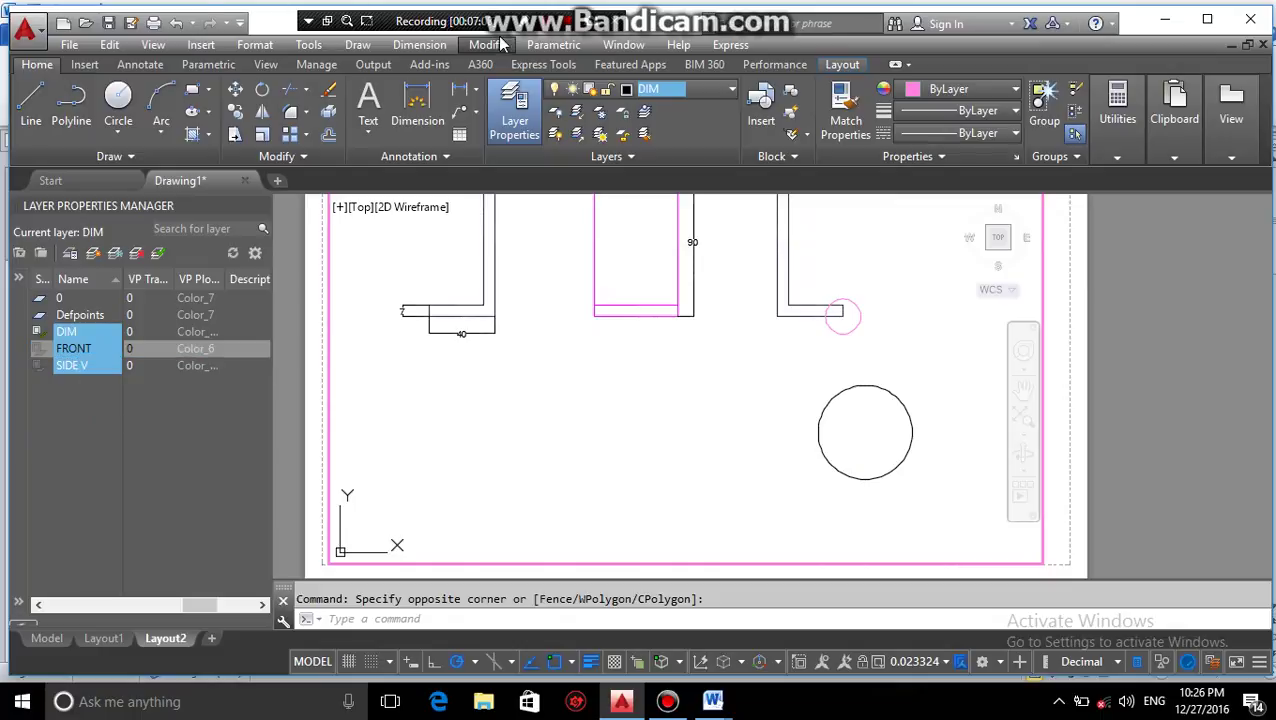
pyautogui.click(548, 28)
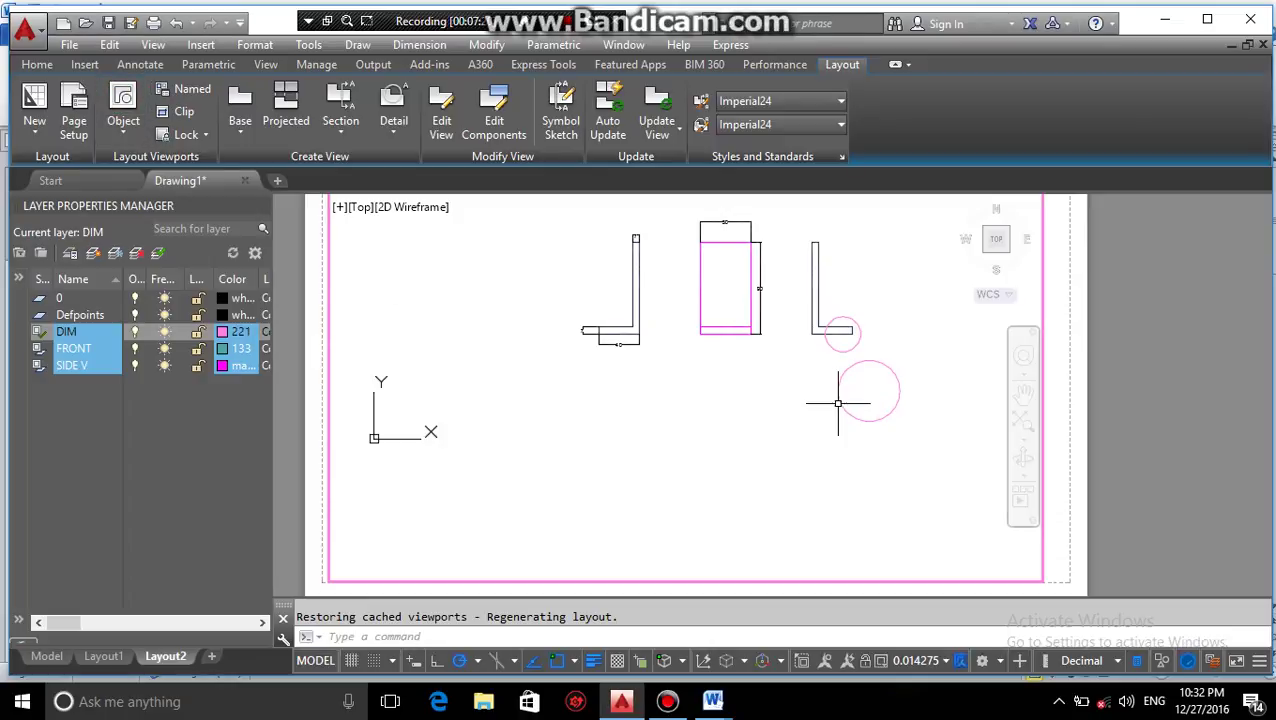
# Convert the larger paper-space circle into an object viewport and frame the end of the L-shaped view's foot inside it.
pyautogui.click(118, 105)
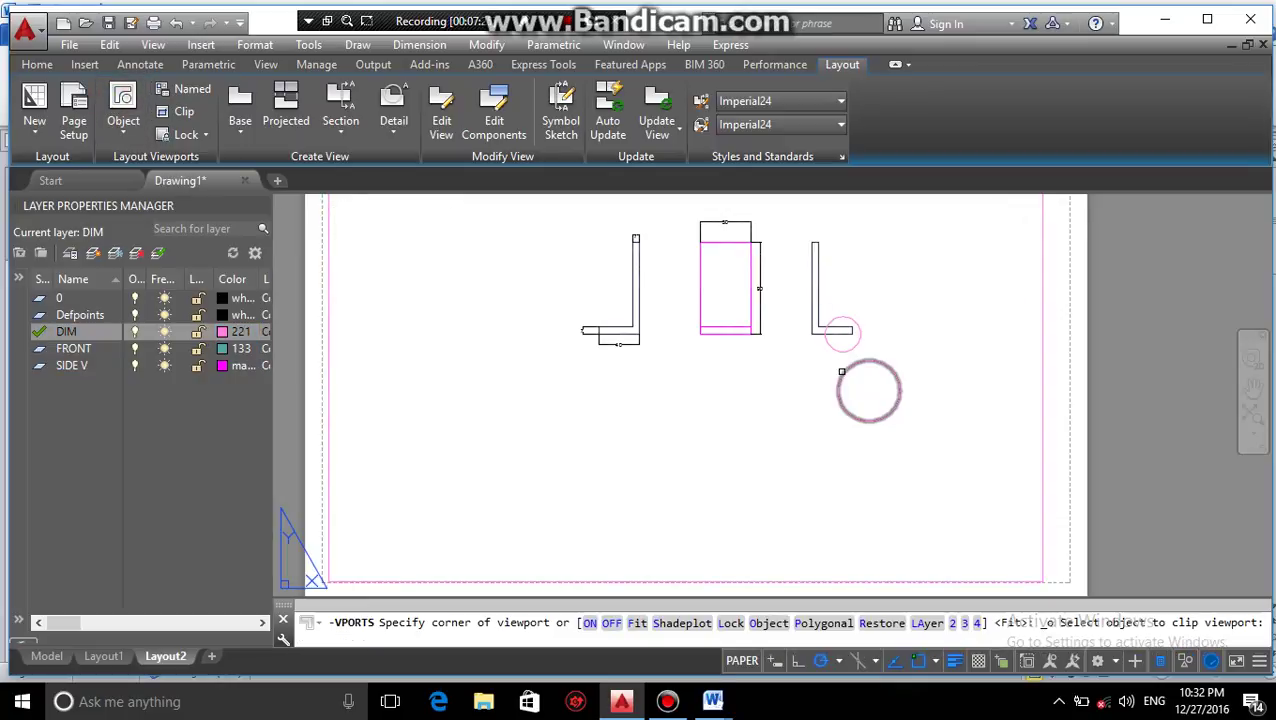
pyautogui.doubleClick(870, 392)
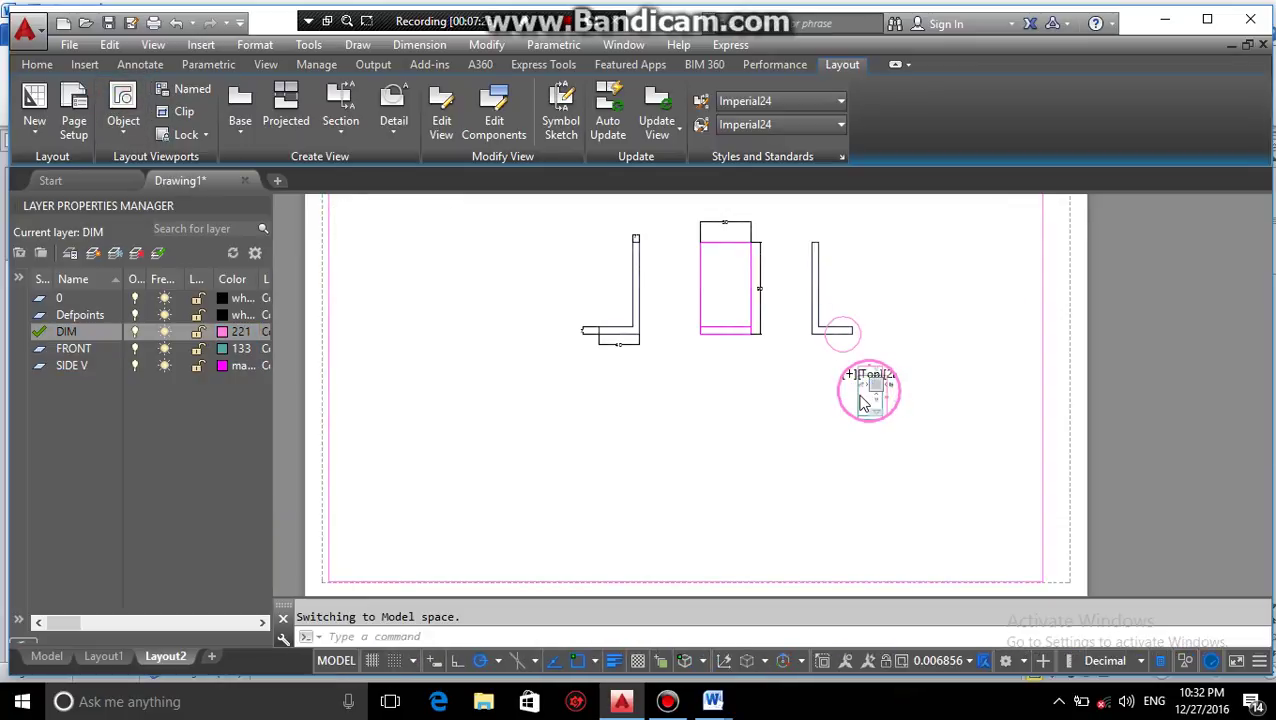
pyautogui.scroll(3, 858, 393)
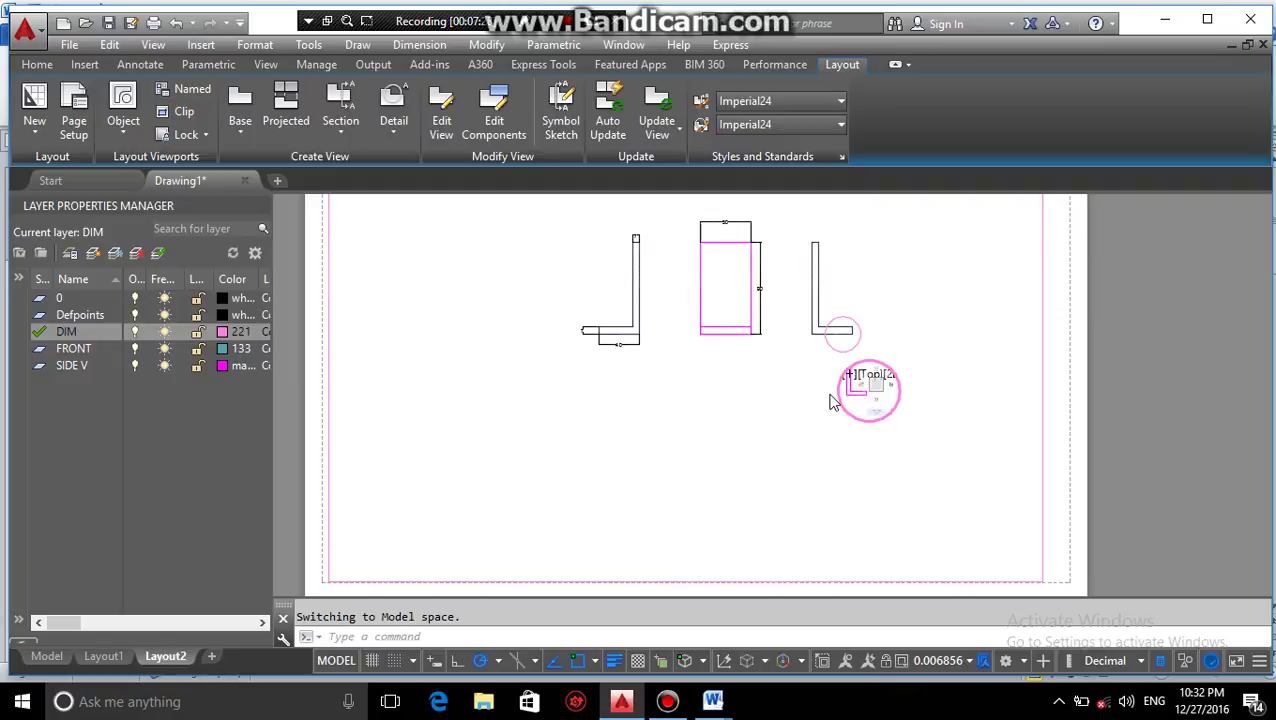
pyautogui.scroll(4, 846, 390)
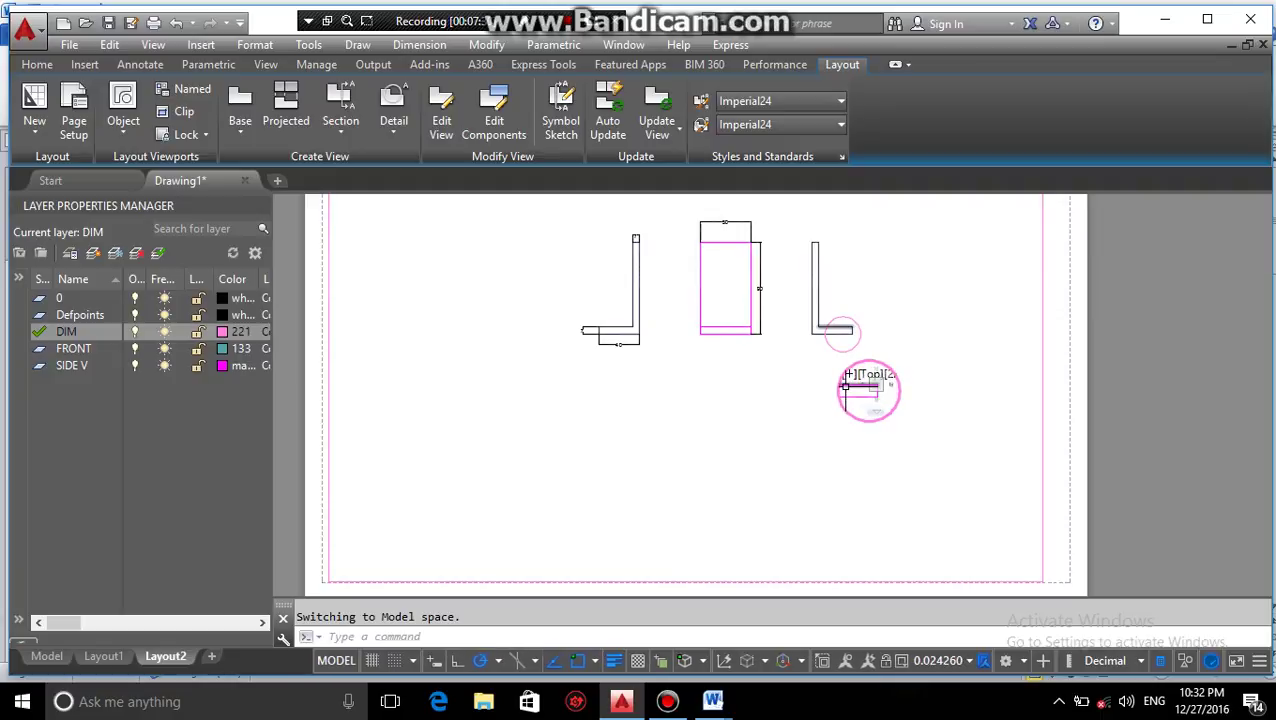
pyautogui.moveTo(873, 408)
pyautogui.mouseDown(button='middle')
pyautogui.moveTo(846, 400)
pyautogui.moveTo(856, 404)
pyautogui.mouseUp(button='middle')
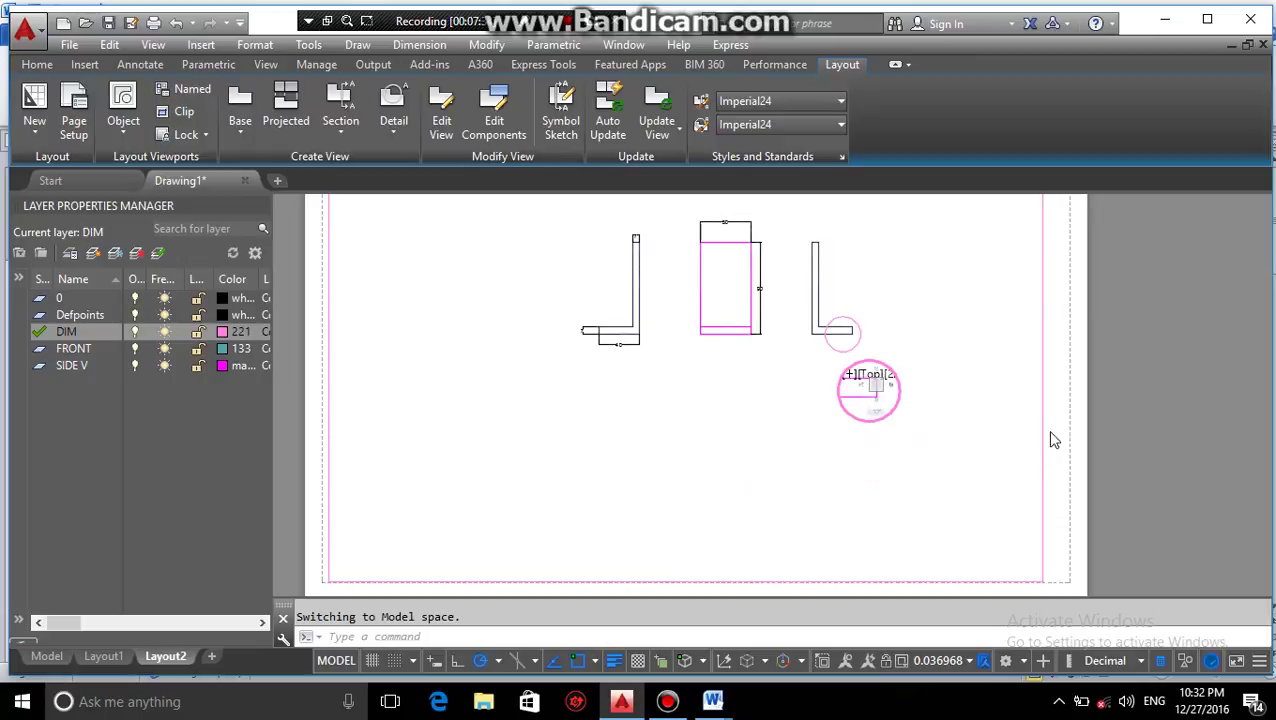
# Switch to Layout1 and examine its main viewport, its circular detail viewport and the layers' viewport override properties.
pyautogui.click(104, 656)
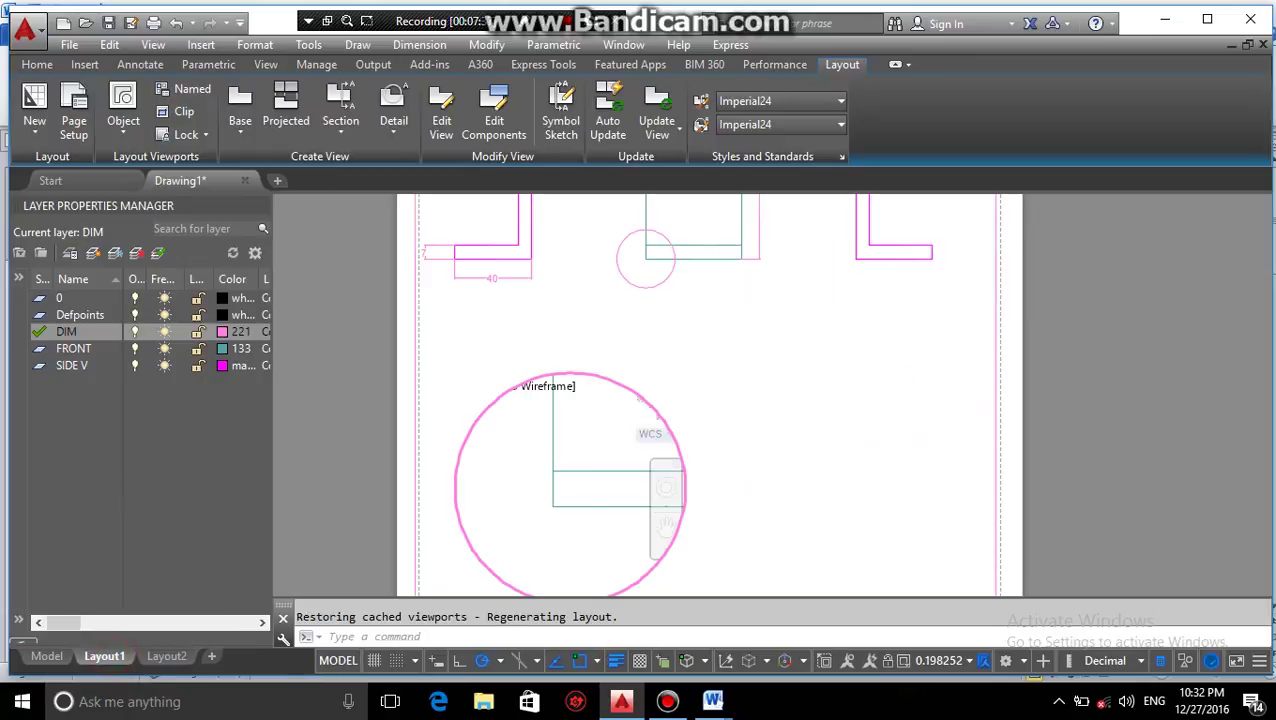
pyautogui.click(712, 401)
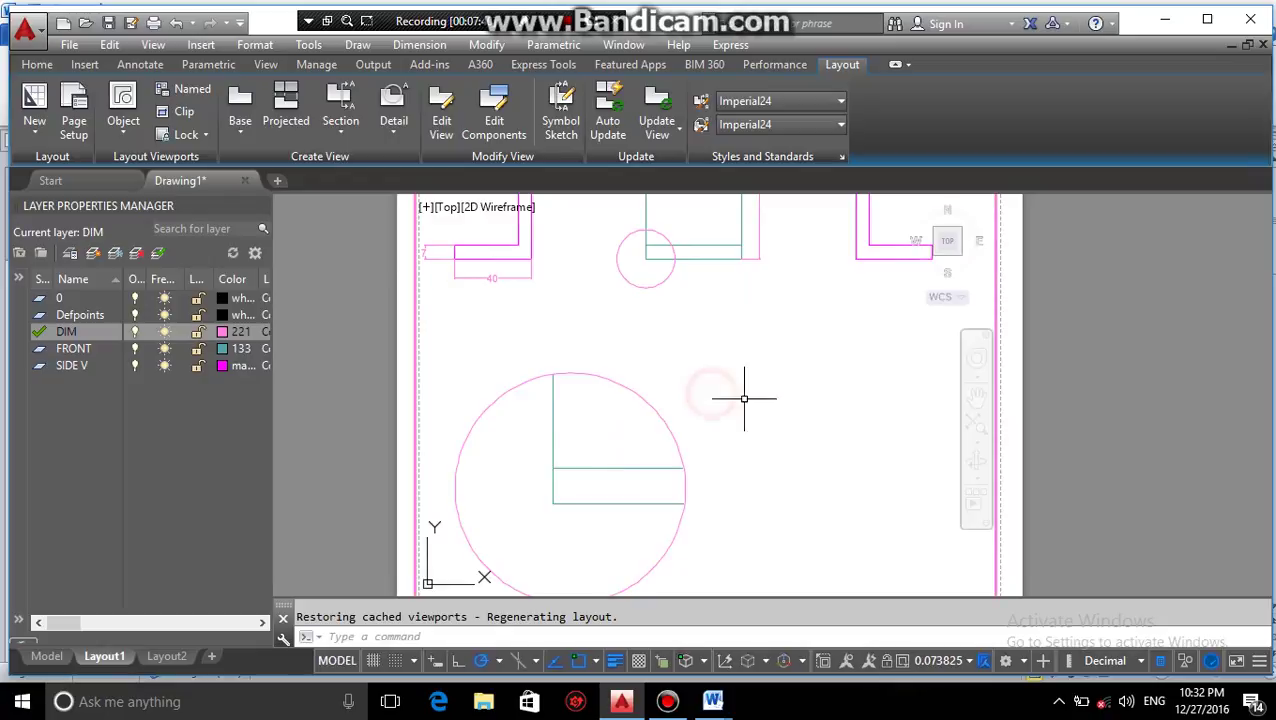
pyautogui.scroll(2, 860, 362)
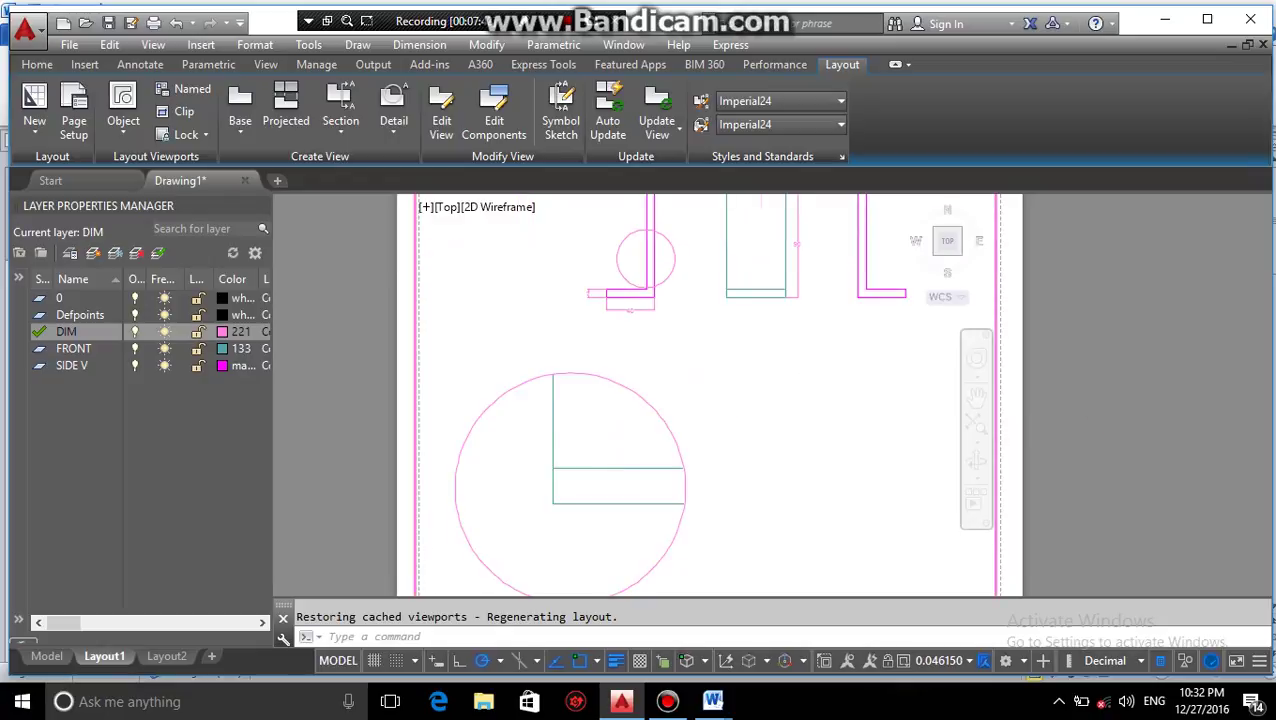
pyautogui.doubleClick(1045, 353)
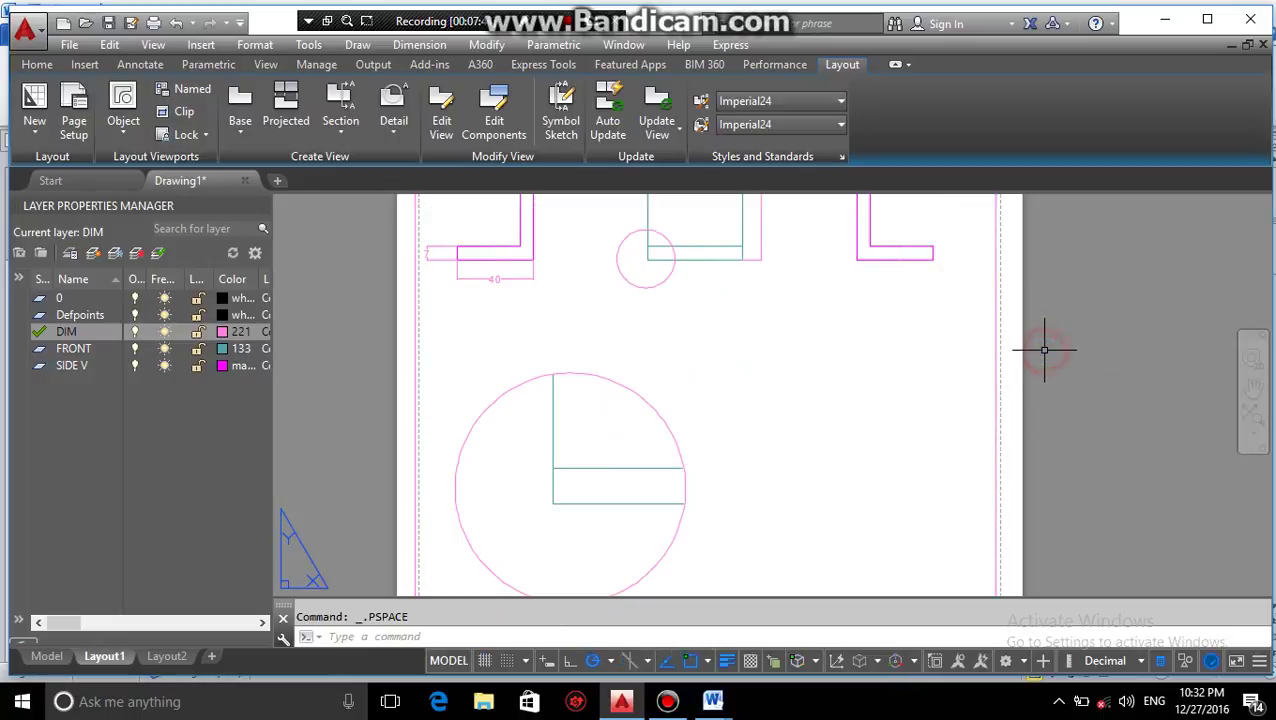
pyautogui.scroll(-5, 1045, 350)
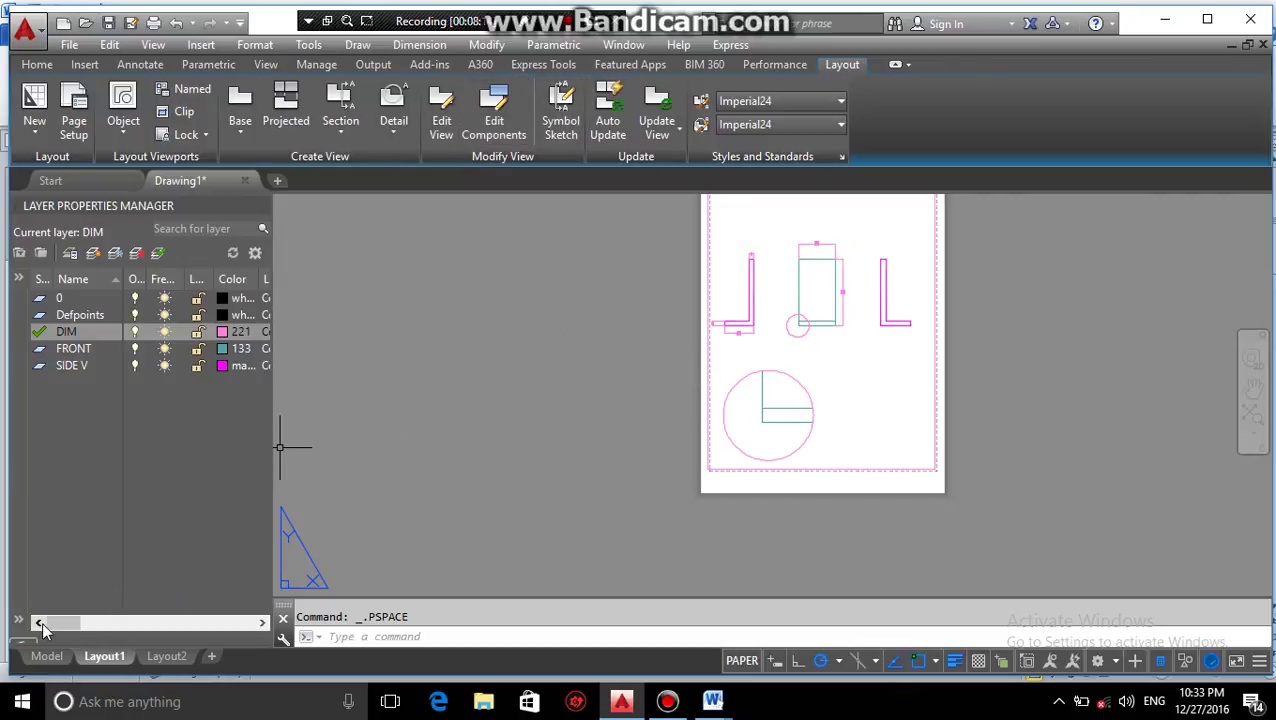
pyautogui.moveTo(42, 625); pyautogui.dragTo(150, 625)
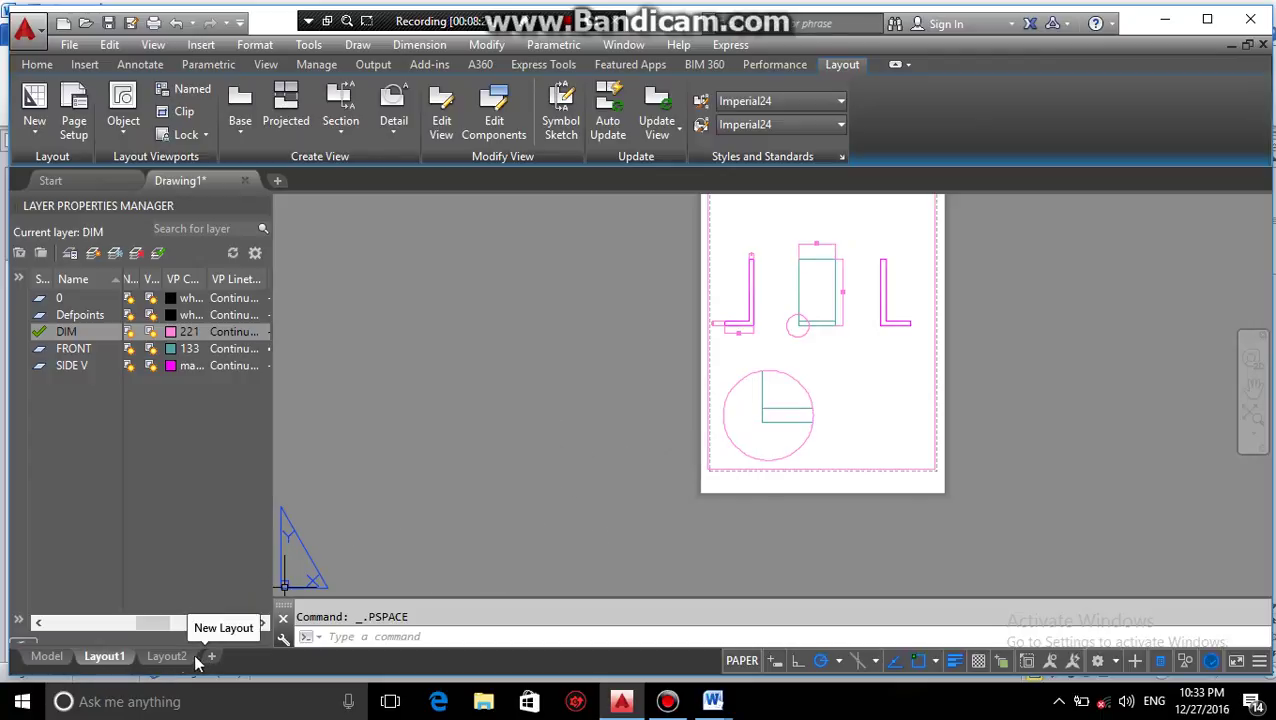
pyautogui.moveTo(123, 655)
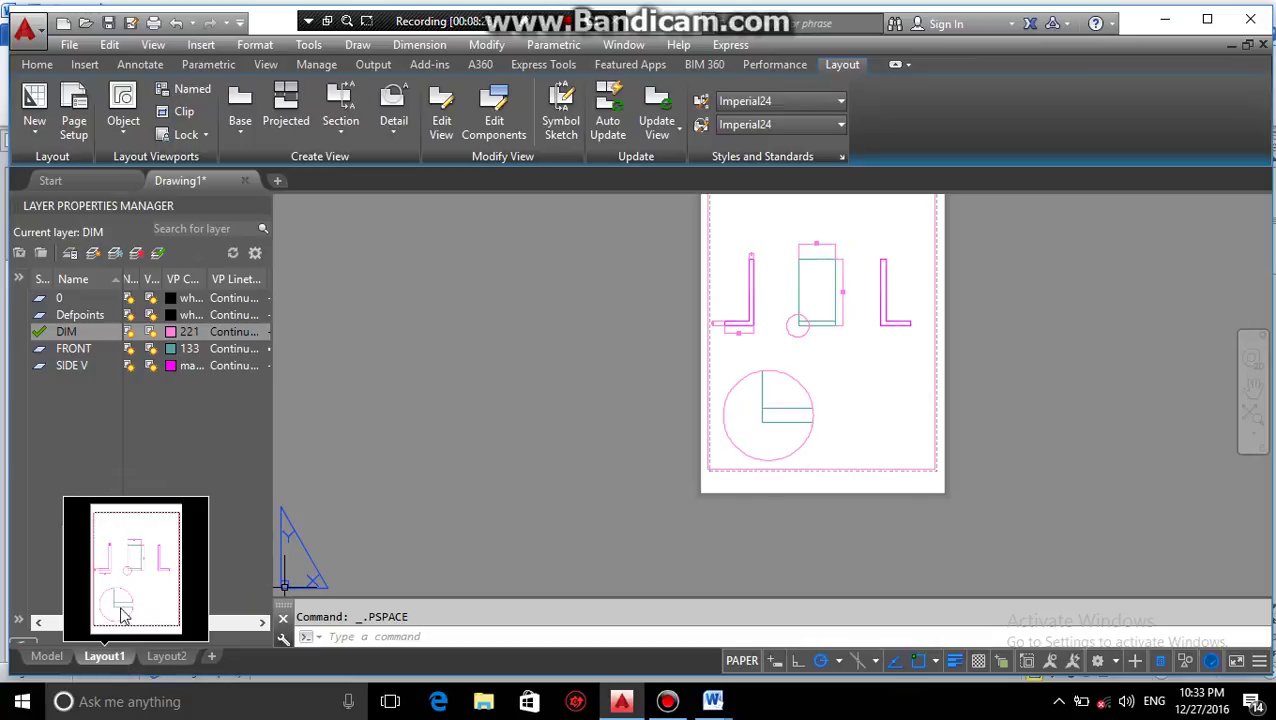
# Return to Layout2 and add a new layout to the drawing.
pyautogui.click(160, 656)
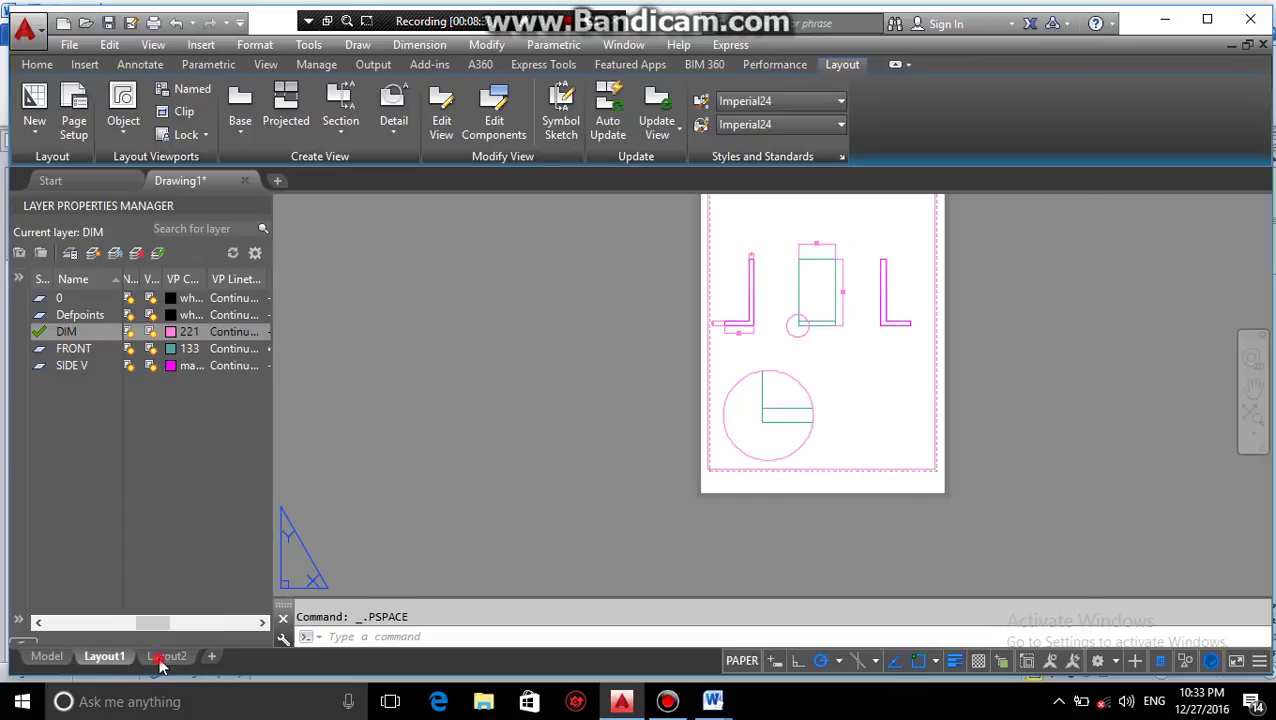
pyautogui.click(212, 657)
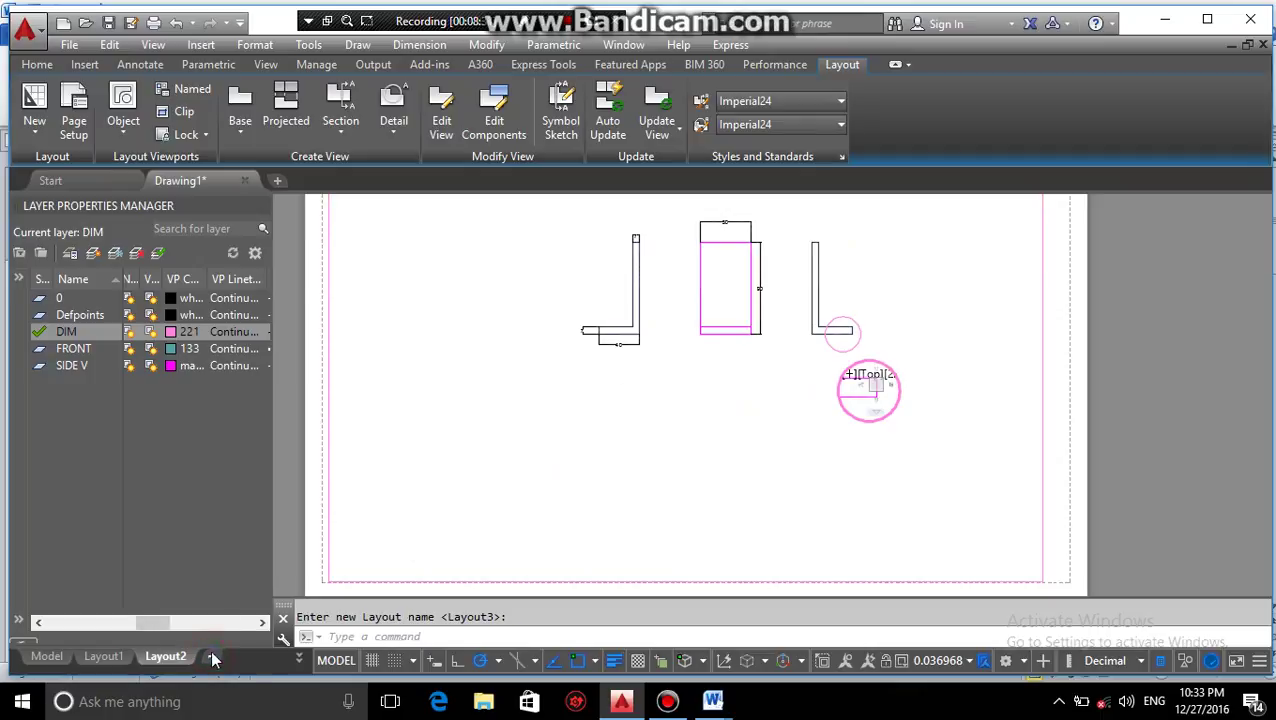
pyautogui.click(297, 660)
# Try to rename a layout with the LAYOUT command's Rename option, entering NEWR.
pyautogui.press('Return')
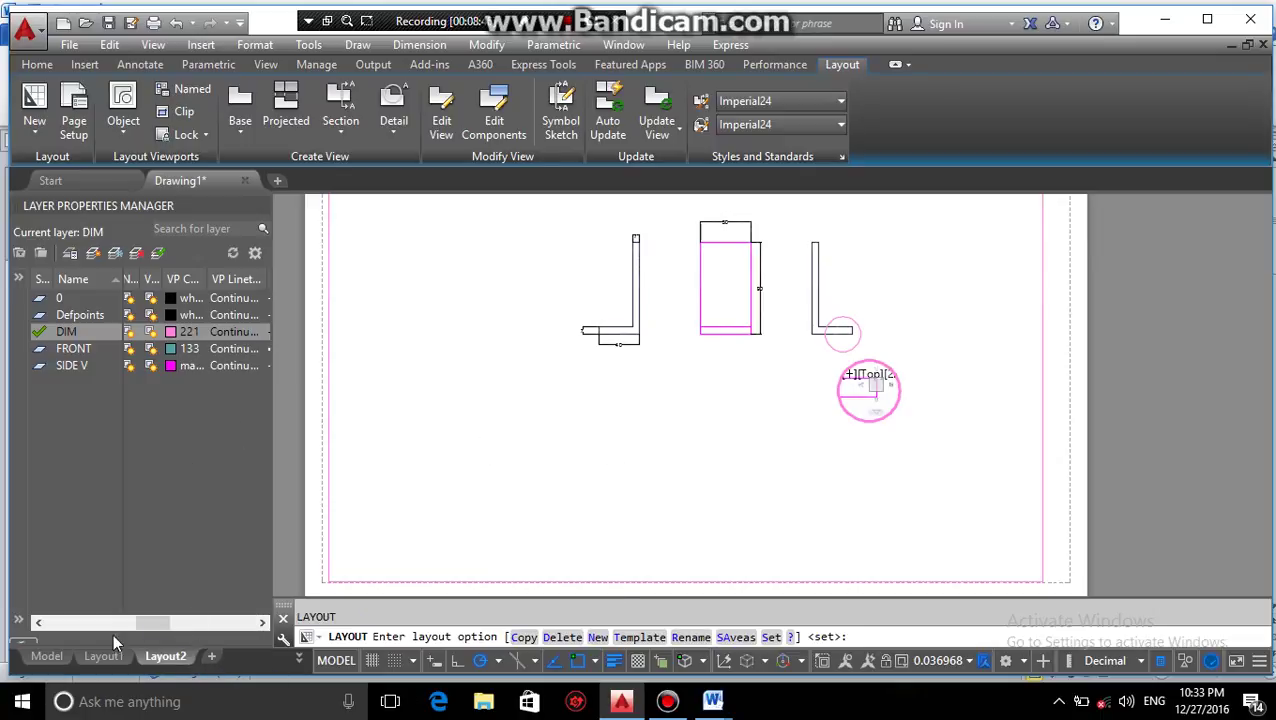
pyautogui.moveTo(105, 668)
pyautogui.click(691, 637)
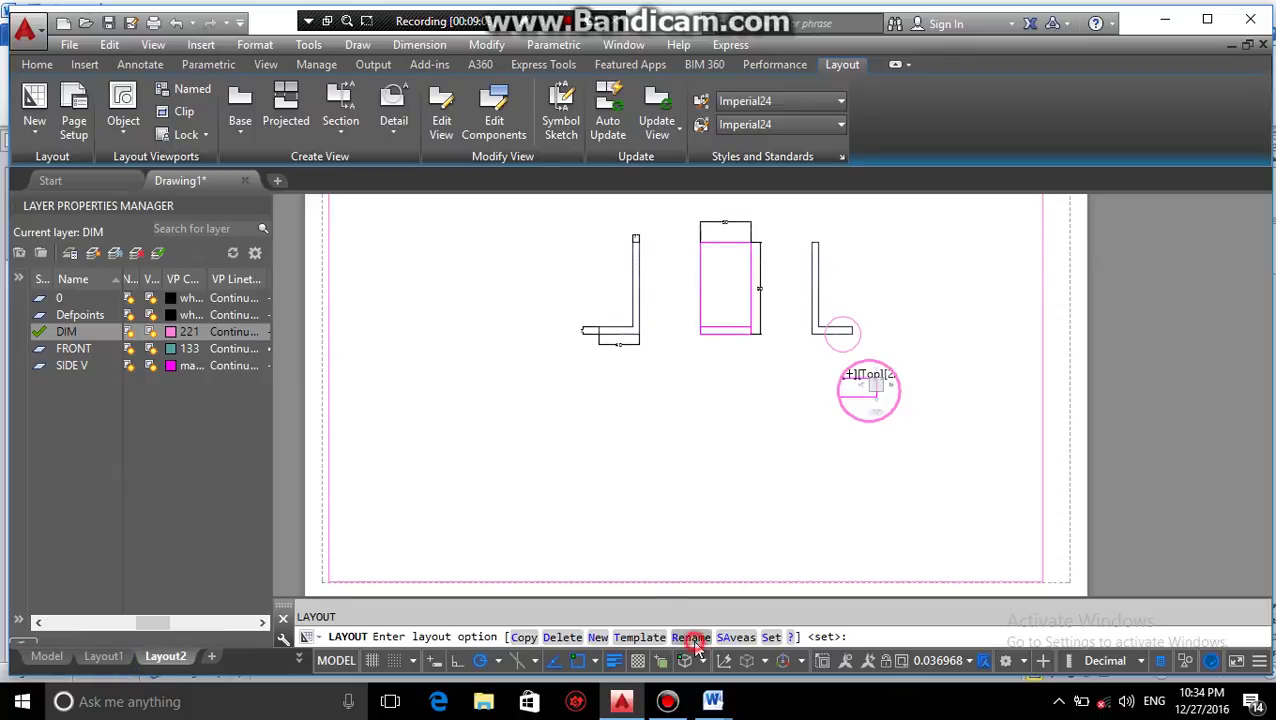
pyautogui.click(609, 637)
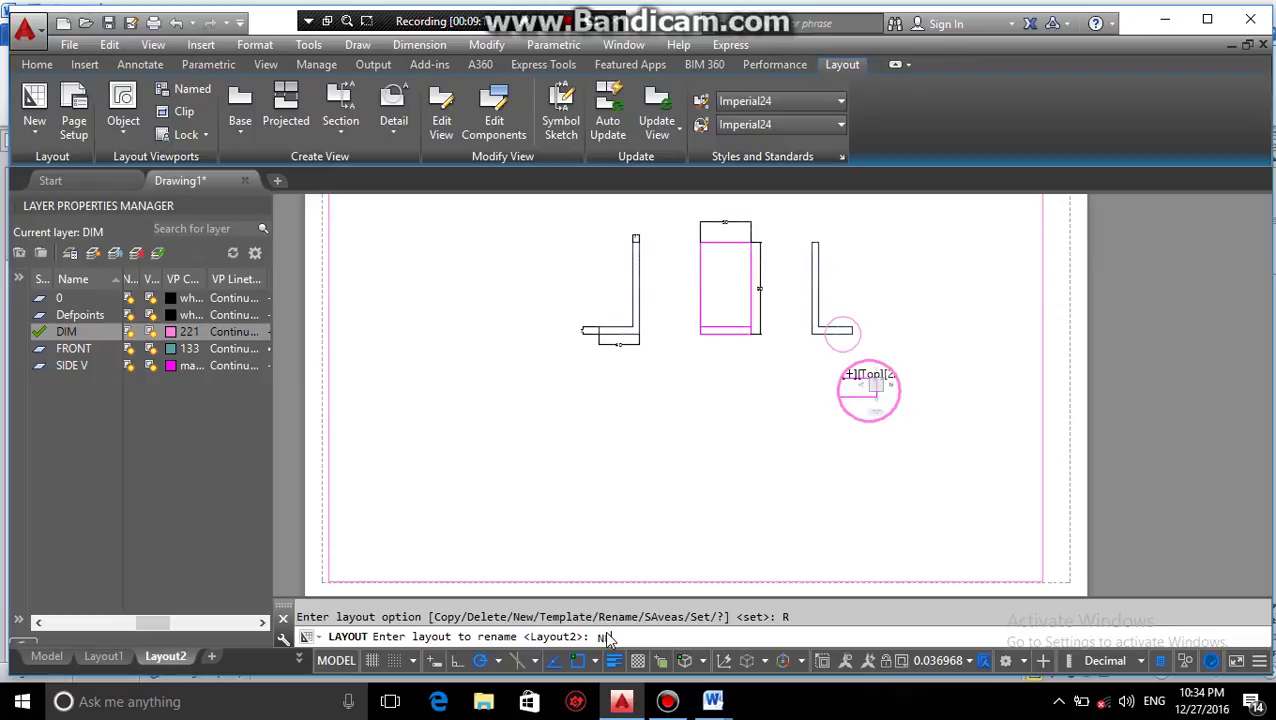
pyautogui.press('Return')
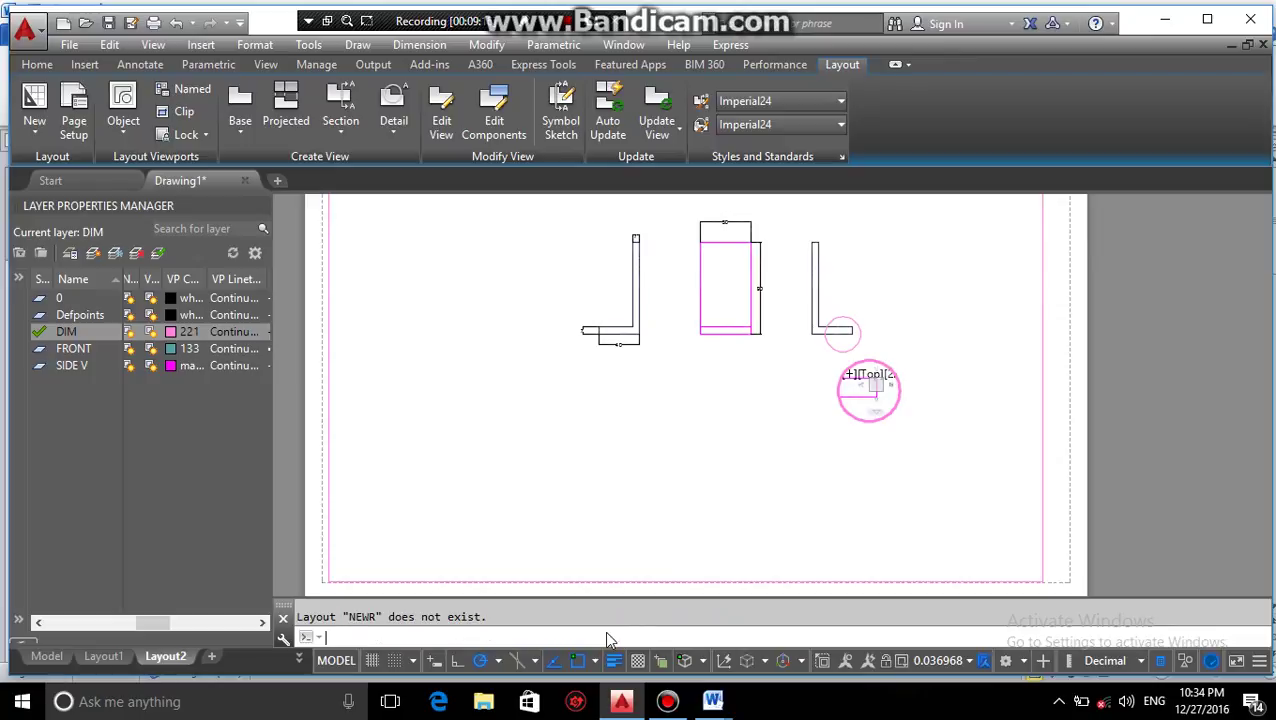
pyautogui.rightClick(364, 616)
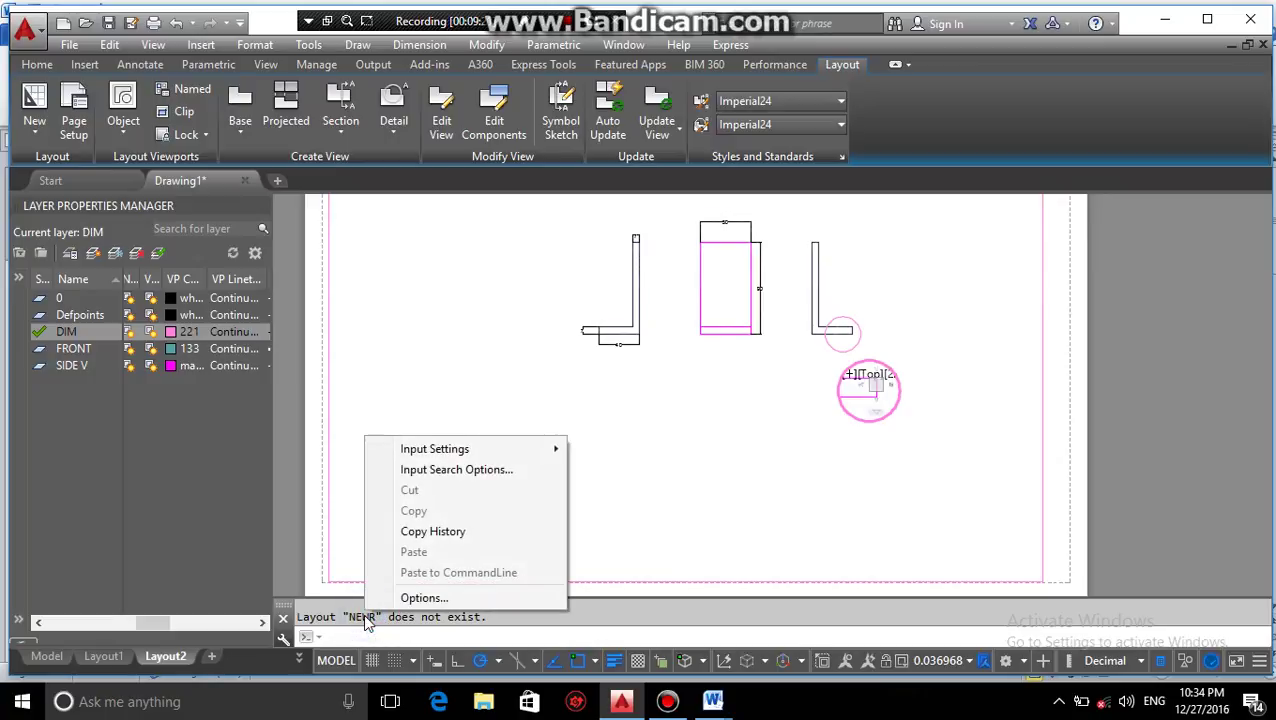
pyautogui.click(700, 469)
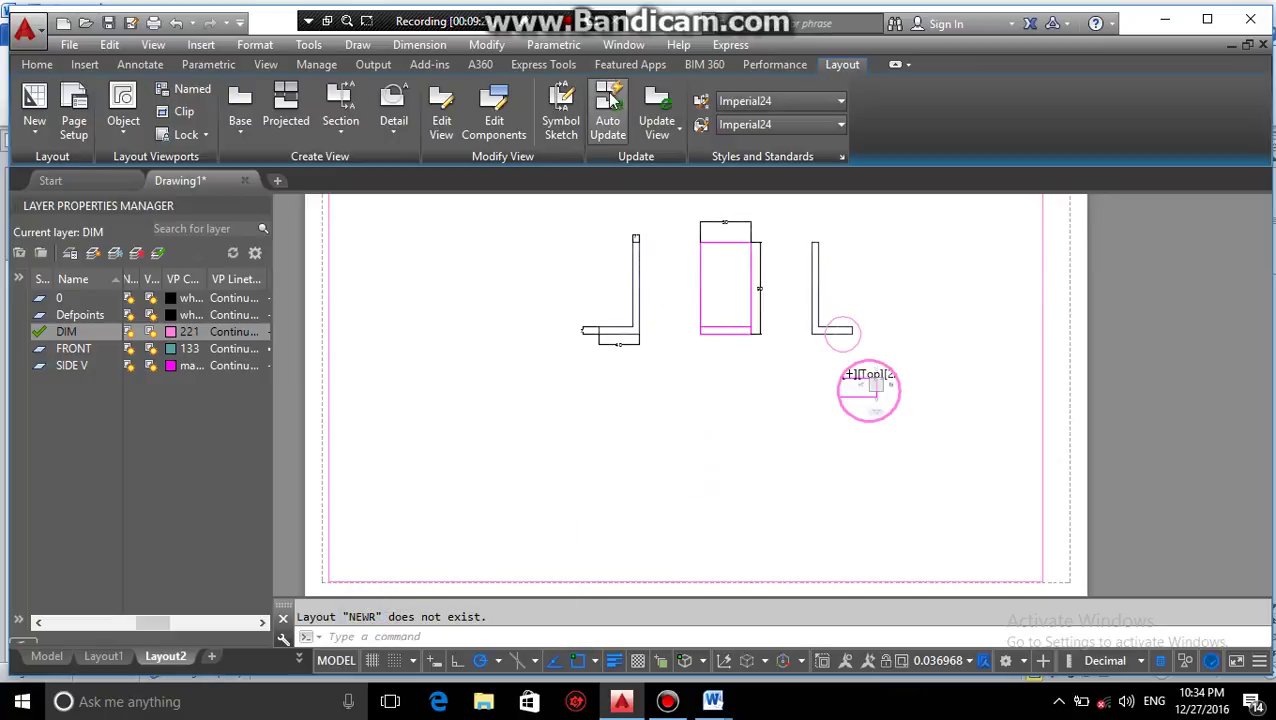